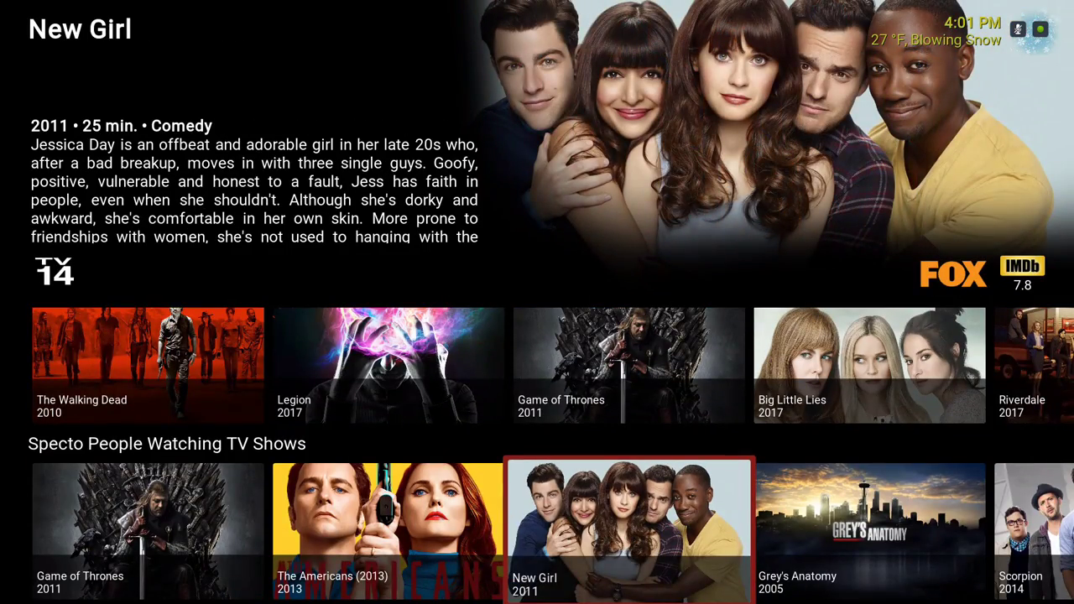
- Browse the Specto TV shows row, then the TNPB Boxsets row from AVP to Batman
{"action": "key", "text": "Right"}
{"action": "key", "text": "Right"}
{"action": "key", "text": "Right"}
{"action": "key", "text": "Right"}
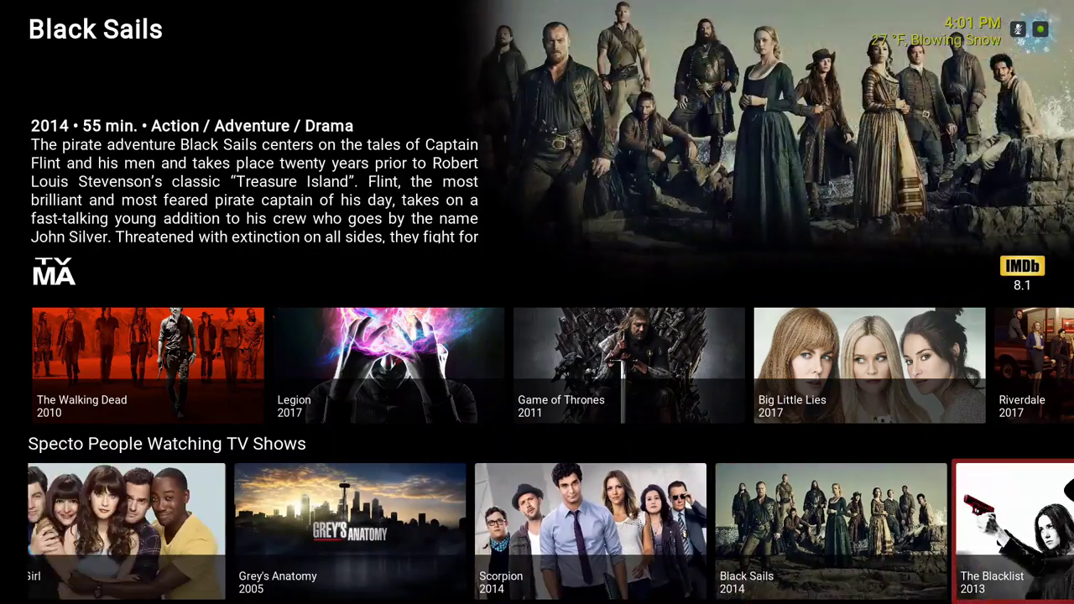
{"action": "key", "text": "Right"}
{"action": "key", "text": "Right"}
{"action": "key", "text": "Right"}
{"action": "key", "text": "Right"}
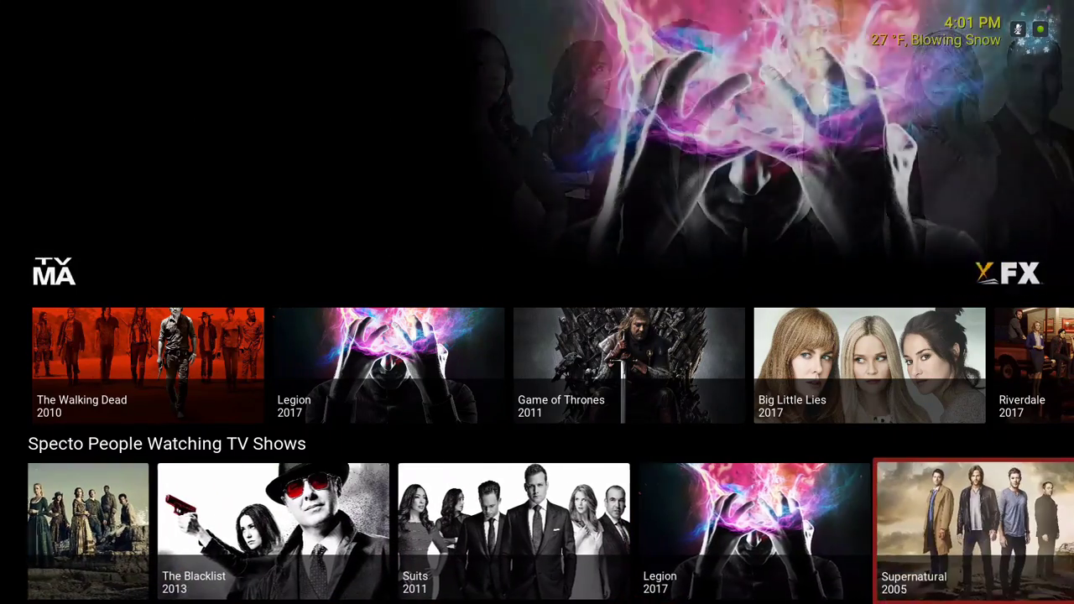
{"action": "key", "text": "Right"}
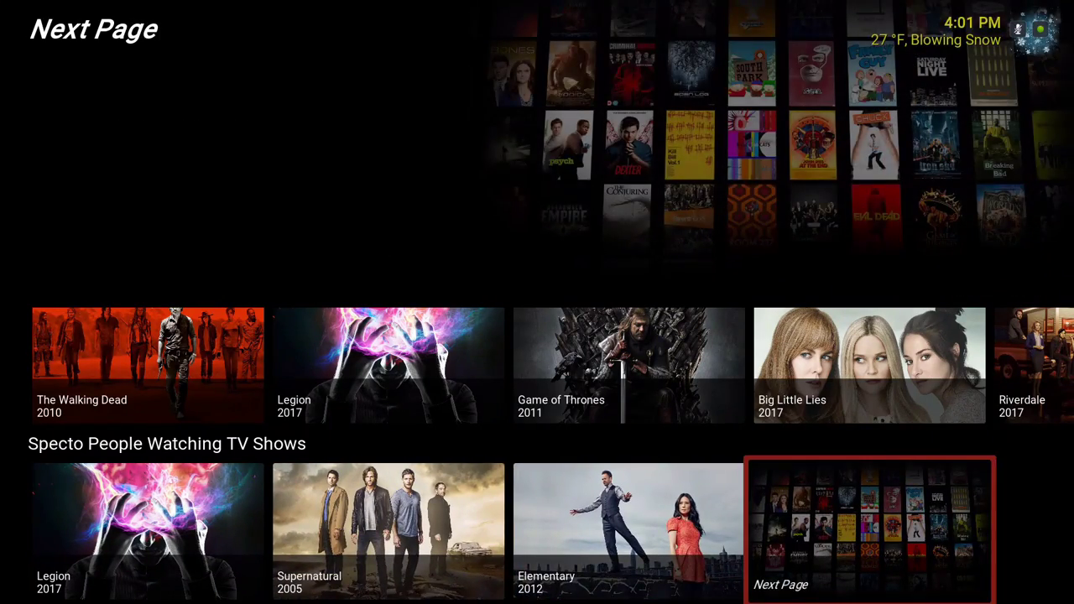
{"action": "key", "text": "Left"}
{"action": "key", "text": "Left"}
{"action": "key", "text": "Left"}
{"action": "key", "text": "Left"}
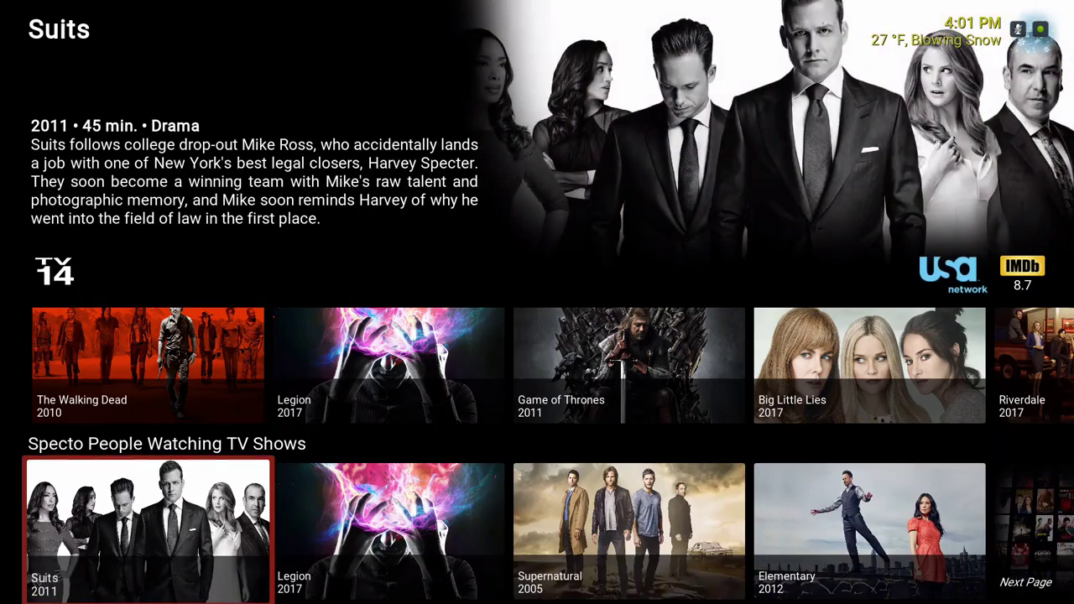
{"action": "key", "text": "Down"}
{"action": "key", "text": "Right"}
{"action": "key", "text": "Left"}
{"action": "key", "text": "Left"}
{"action": "key", "text": "Left"}
{"action": "key", "text": "Right"}
{"action": "key", "text": "Right"}
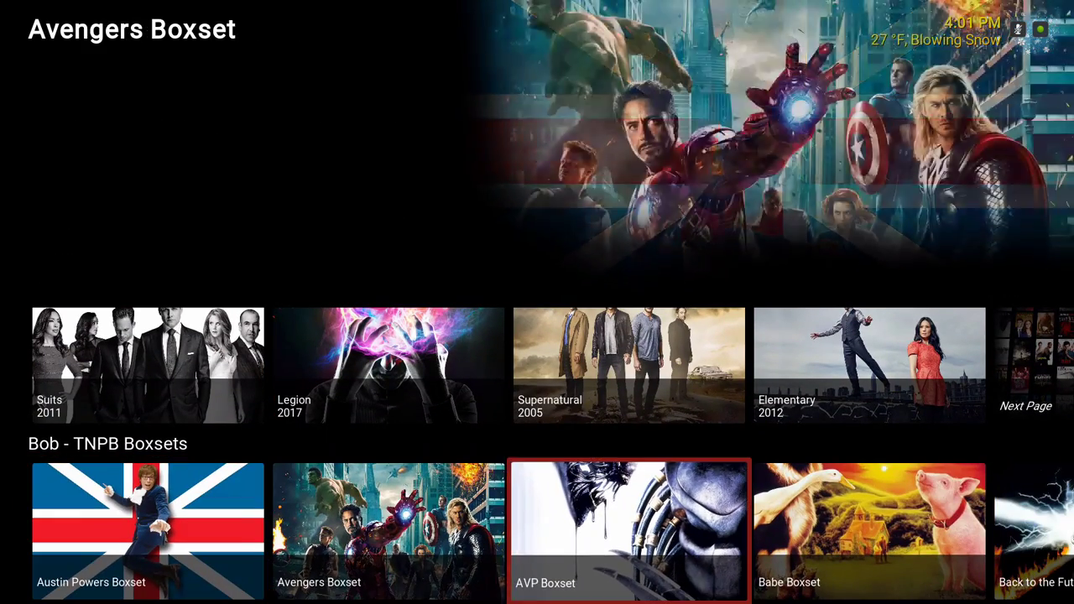
{"action": "key", "text": "Right"}
{"action": "key", "text": "Right"}
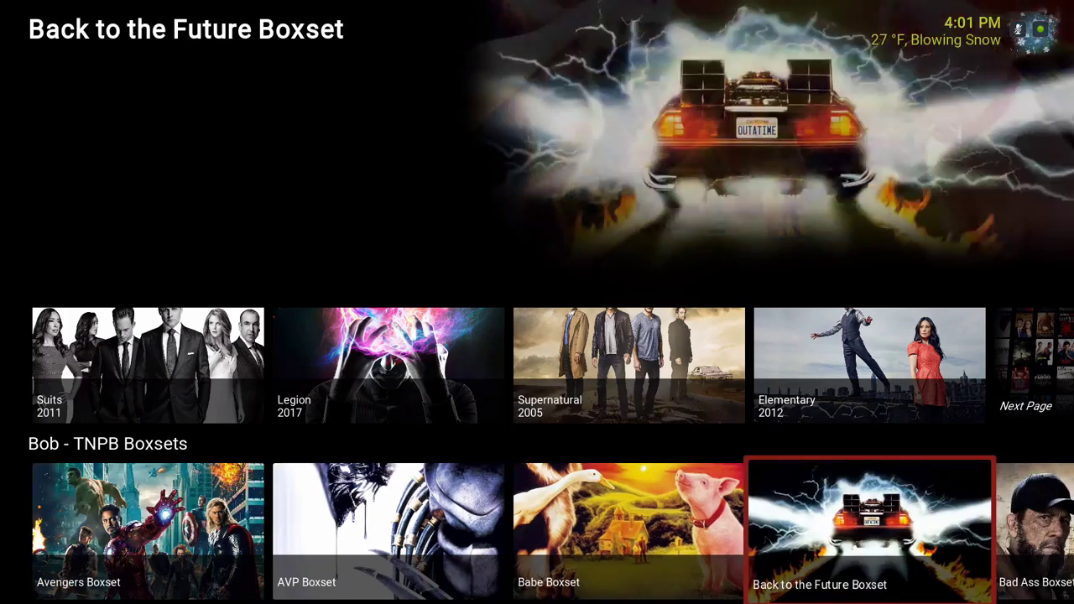
{"action": "key", "text": "Right"}
{"action": "key", "text": "Right"}
{"action": "key", "text": "Right"}
{"action": "key", "text": "Right"}
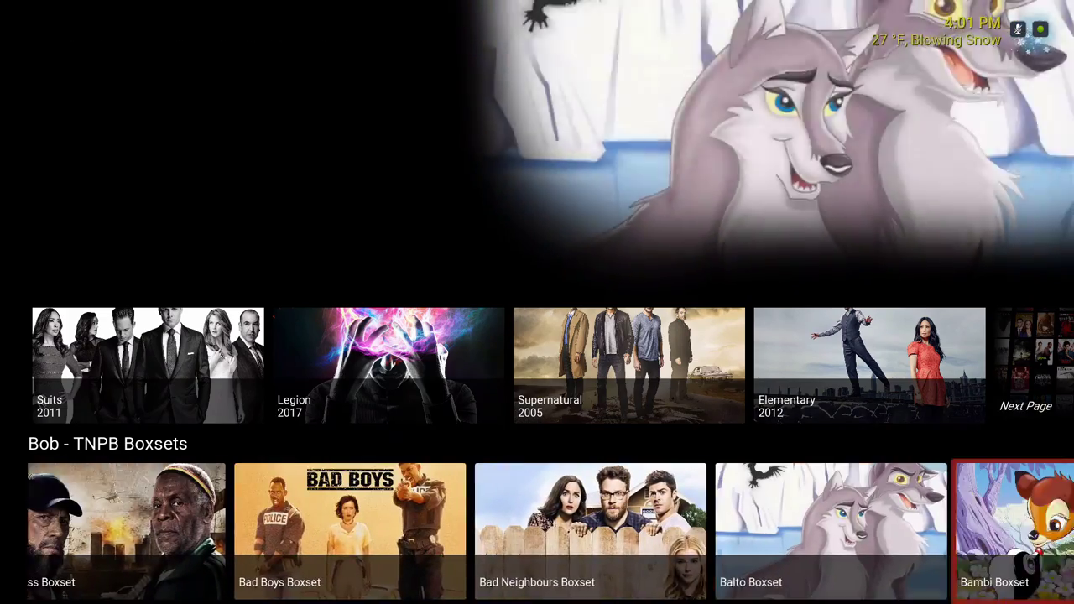
{"action": "key", "text": "Right"}
{"action": "key", "text": "Right"}
{"action": "key", "text": "Right"}
- Browse the IMDB 250 TV row from The Bridge through Atlanta and back
{"action": "key", "text": "Down"}
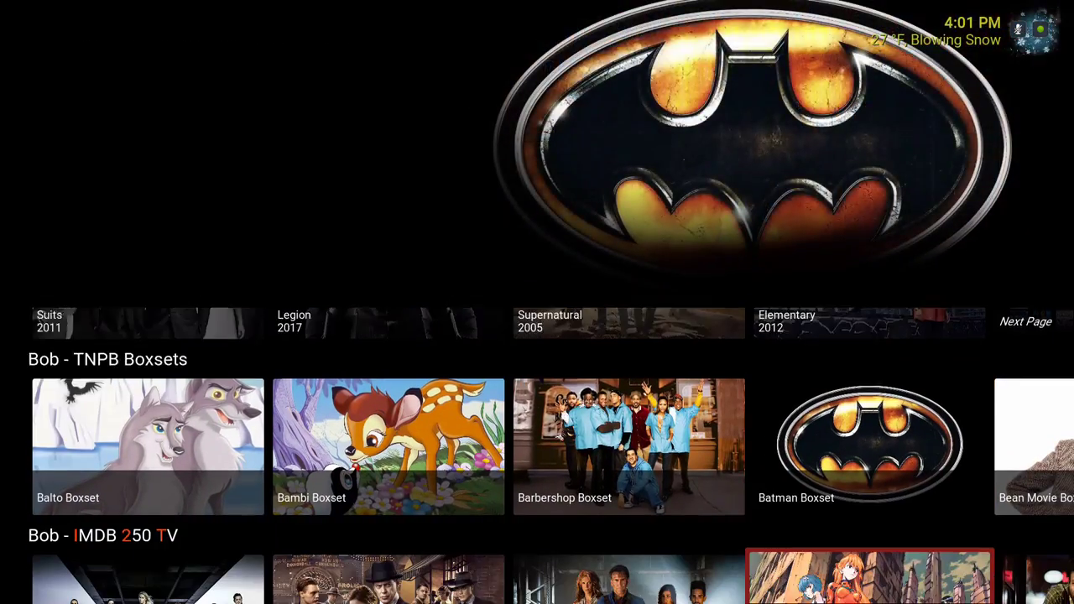
{"action": "key", "text": "Left"}
{"action": "key", "text": "Left"}
{"action": "key", "text": "Left"}
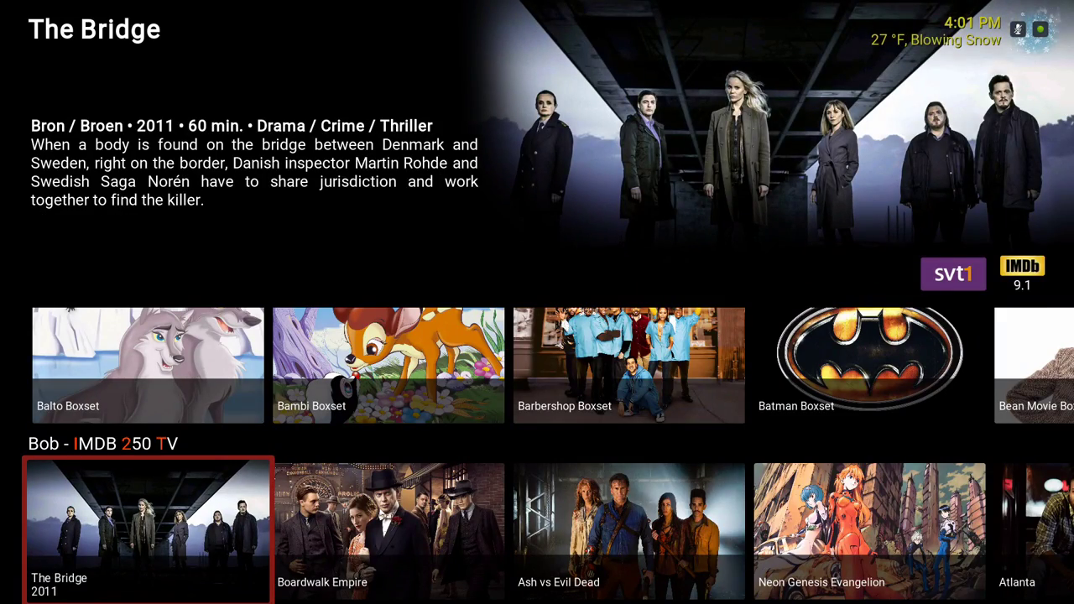
{"action": "key", "text": "Right"}
{"action": "key", "text": "Right"}
{"action": "key", "text": "Right"}
{"action": "key", "text": "Right"}
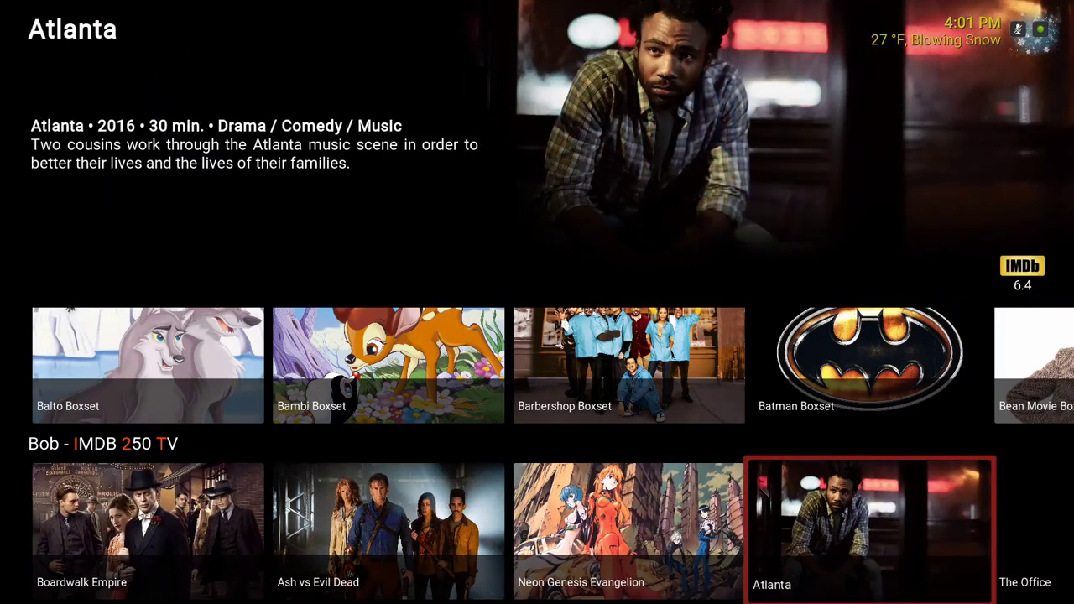
{"action": "key", "text": "Right"}
{"action": "key", "text": "Right"}
{"action": "key", "text": "Right"}
{"action": "key", "text": "Right"}
{"action": "key", "text": "Right"}
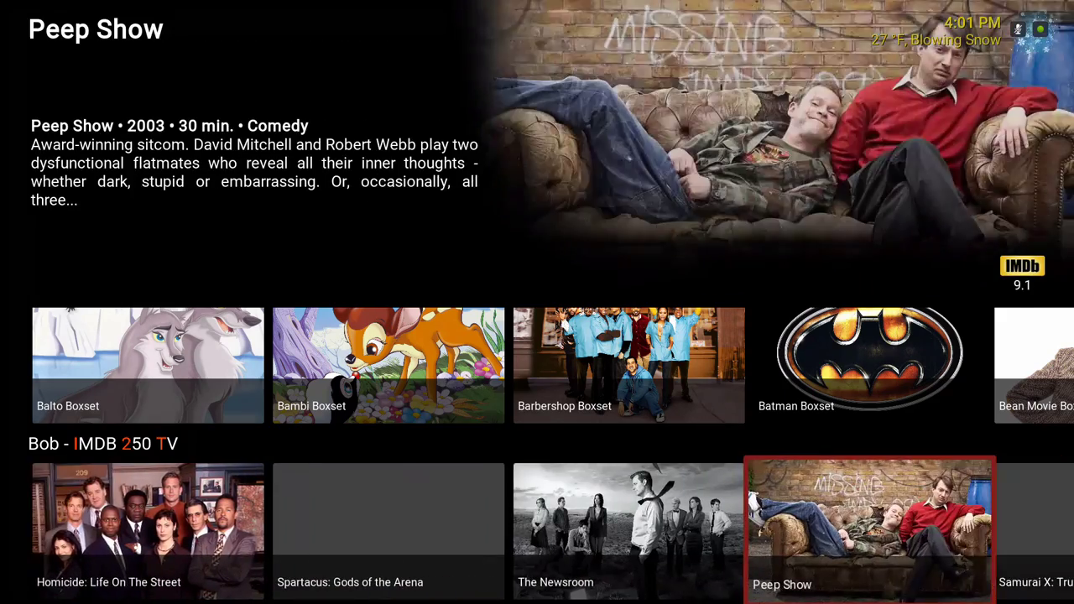
{"action": "key", "text": "Right"}
{"action": "key", "text": "Left"}
{"action": "key", "text": "Left"}
{"action": "key", "text": "Left"}
{"action": "key", "text": "Left"}
{"action": "key", "text": "Left"}
{"action": "key", "text": "Left"}
{"action": "key", "text": "Left"}
- Step through the Weather daily forecasts to Tuesday, then return to the in-progress movies row
{"action": "key", "text": "Down"}
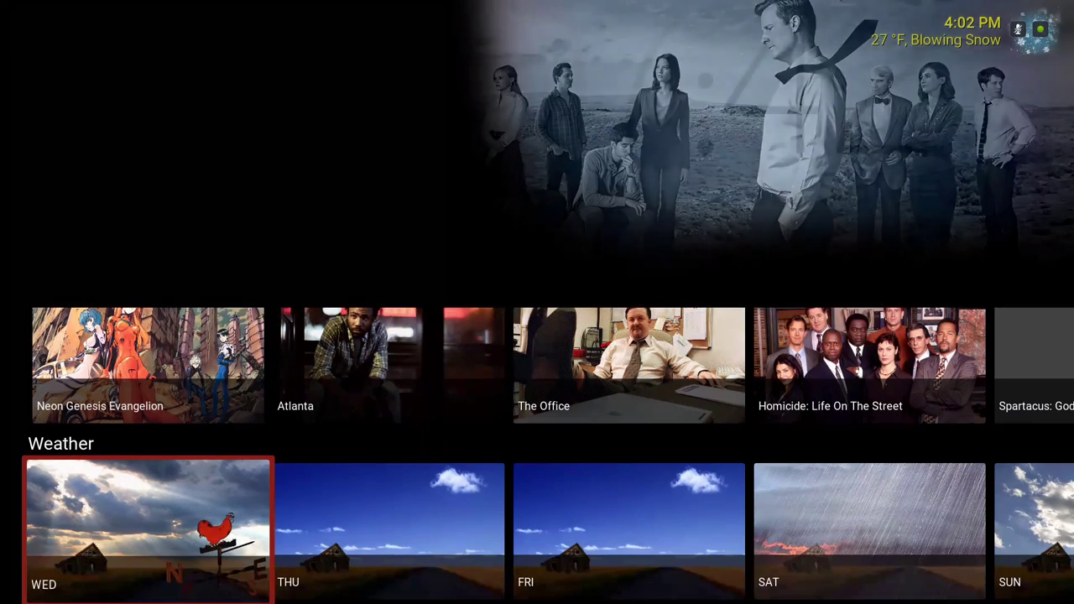
{"action": "key", "text": "Right"}
{"action": "key", "text": "Right"}
{"action": "key", "text": "Right"}
{"action": "key", "text": "Right"}
{"action": "key", "text": "Right"}
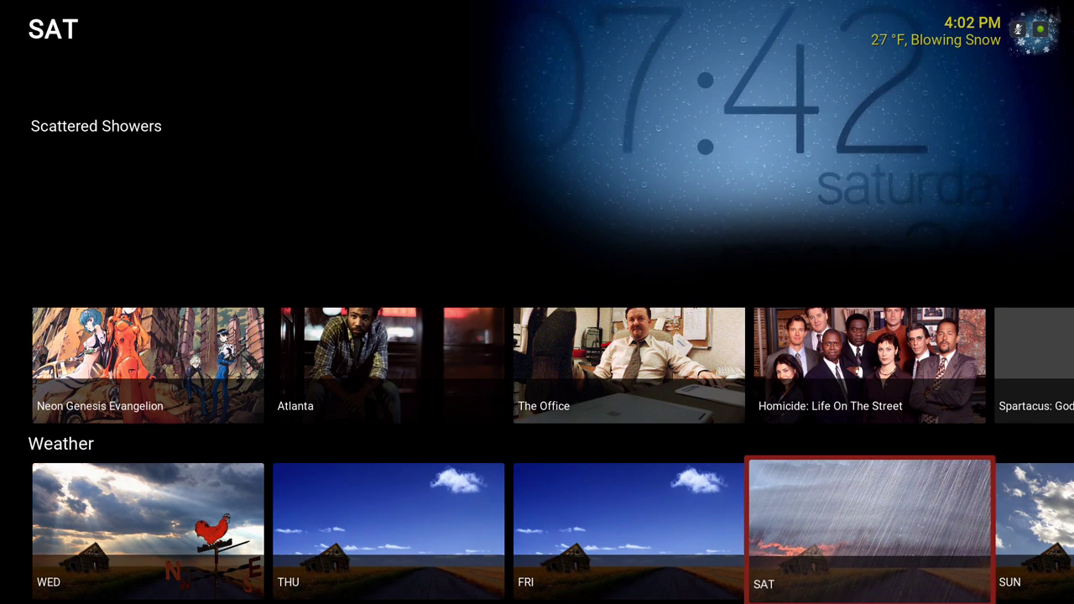
{"action": "key", "text": "Right"}
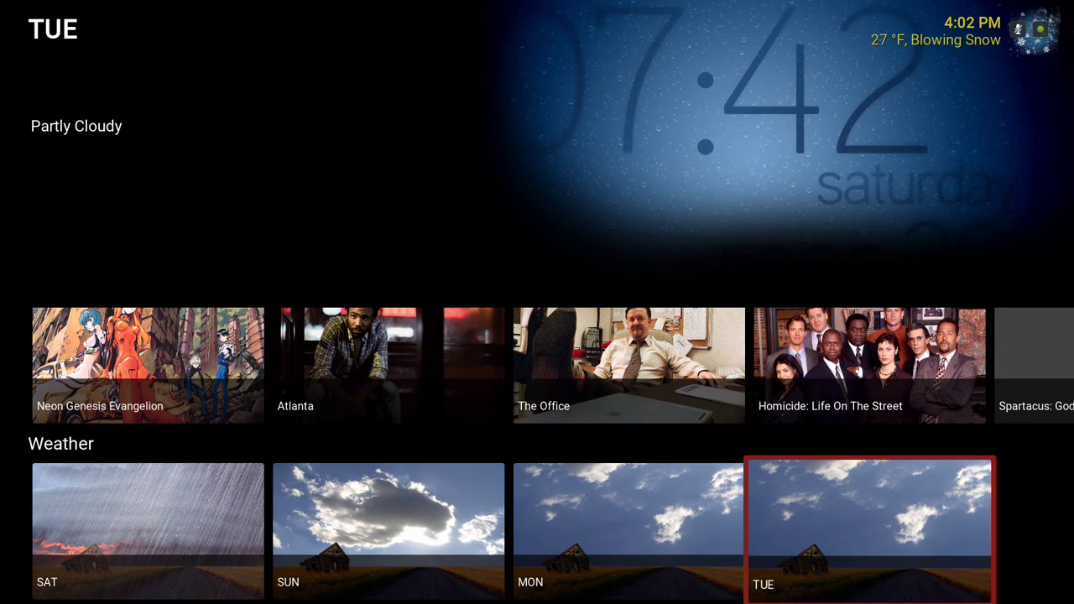
{"action": "key", "text": "Left"}
{"action": "key", "text": "Left"}
{"action": "key", "text": "Left"}
{"action": "key", "text": "Left"}
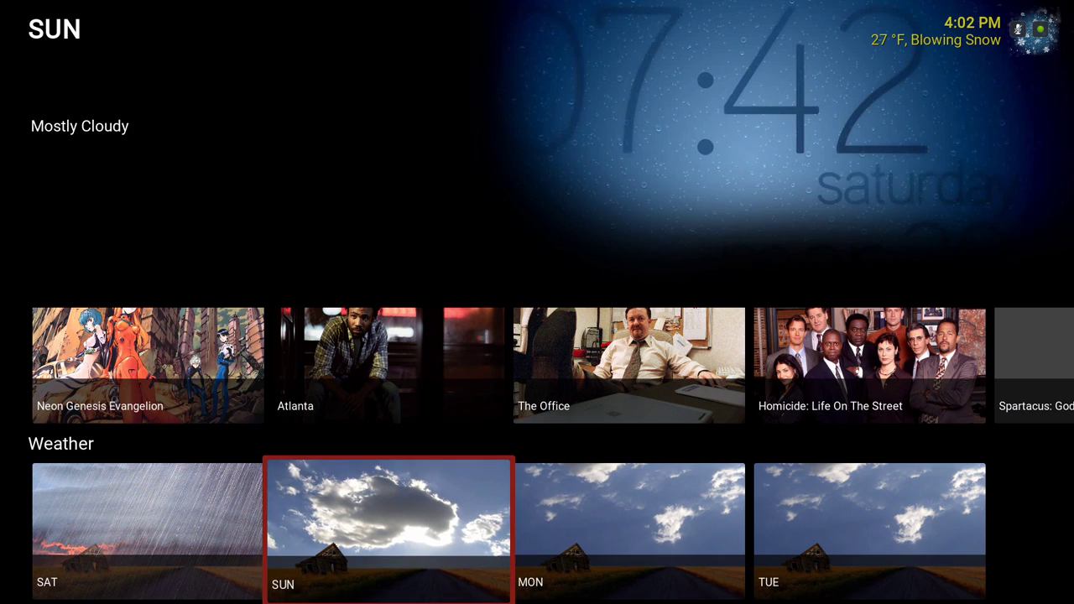
{"action": "key", "text": "Up"}
{"action": "key", "text": "Up"}
{"action": "key", "text": "Up"}
{"action": "key", "text": "Up"}
{"action": "key", "text": "Up"}
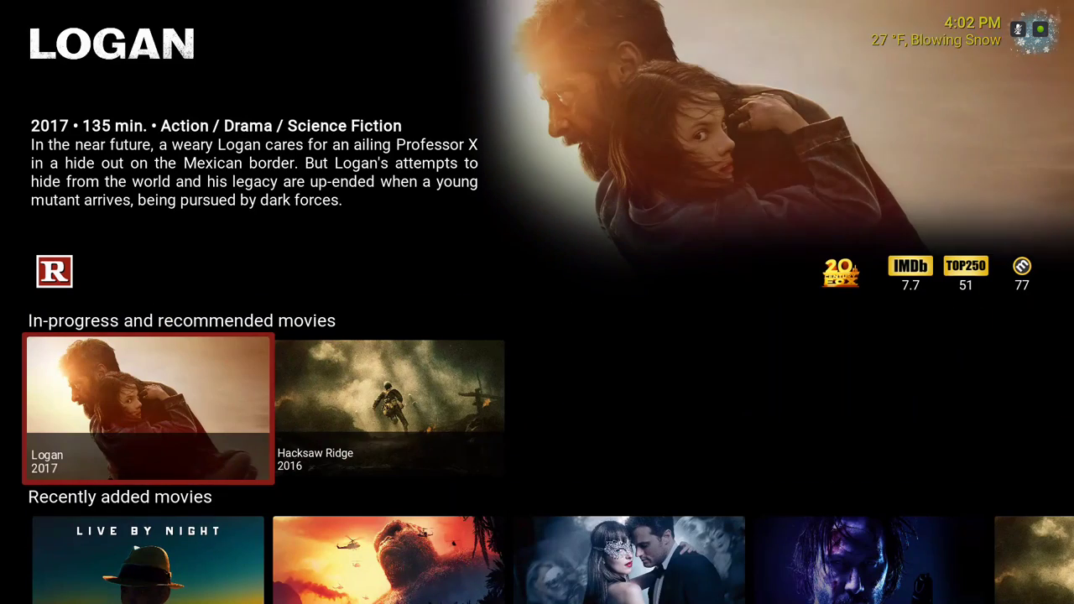
- From the side home menu, go to the System entry and open System settings
{"action": "key", "text": "Left"}
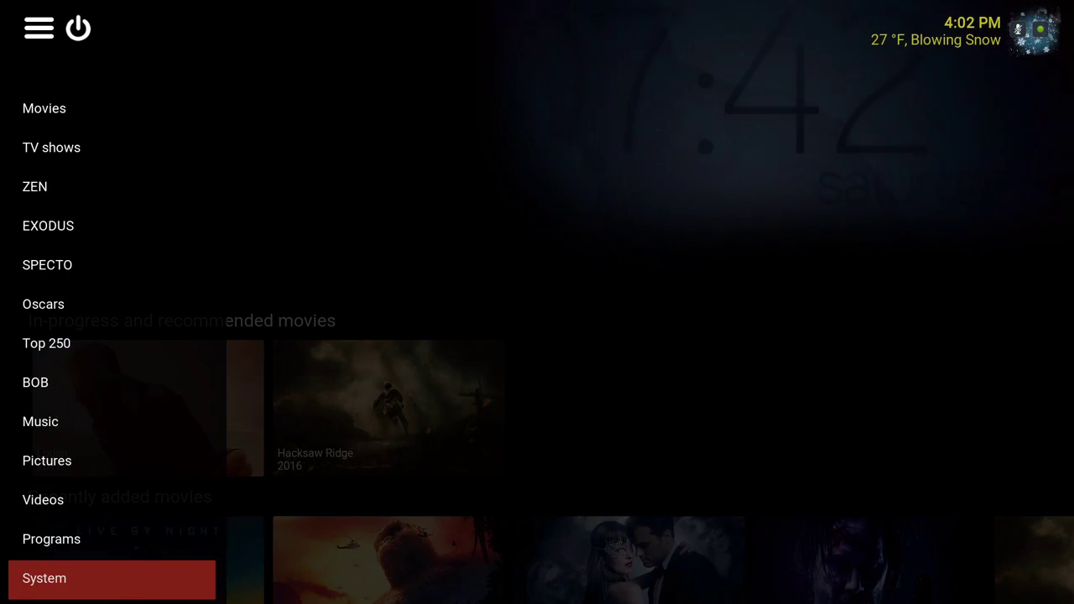
{"action": "key", "text": "Up"}
{"action": "key", "text": "Up"}
{"action": "key", "text": "Up"}
{"action": "key", "text": "Up"}
{"action": "key", "text": "Up"}
{"action": "key", "text": "Up"}
{"action": "key", "text": "Up"}
{"action": "key", "text": "Up"}
{"action": "key", "text": "Up"}
{"action": "key", "text": "Up"}
{"action": "key", "text": "Up"}
{"action": "key", "text": "Up"}
{"action": "key", "text": "Up"}
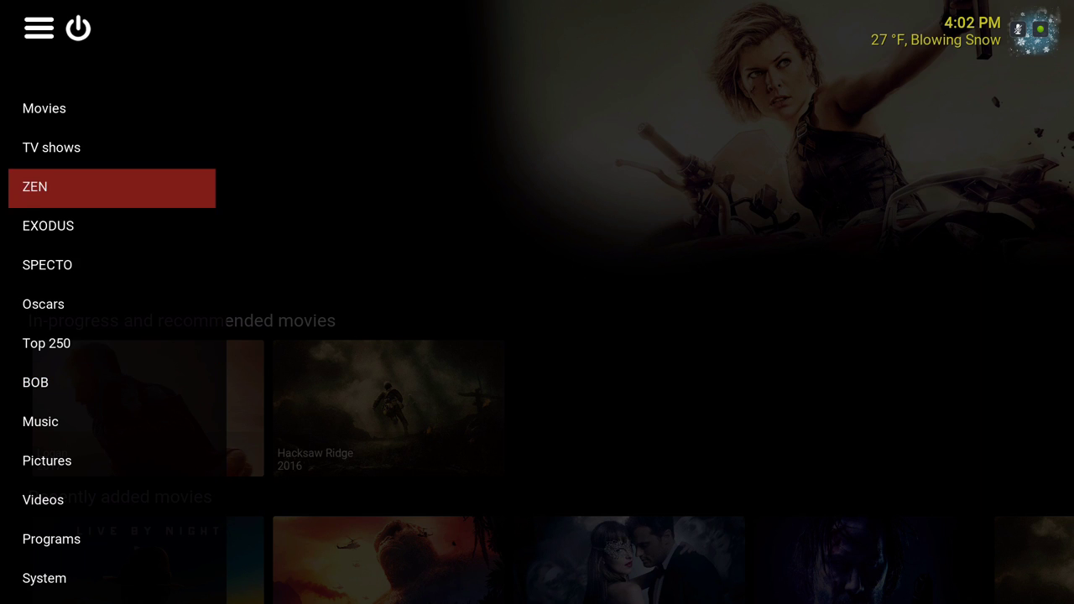
{"action": "key", "text": "Down"}
{"action": "key", "text": "Down"}
{"action": "key", "text": "Down"}
{"action": "key", "text": "Down"}
{"action": "key", "text": "Down"}
{"action": "key", "text": "Down"}
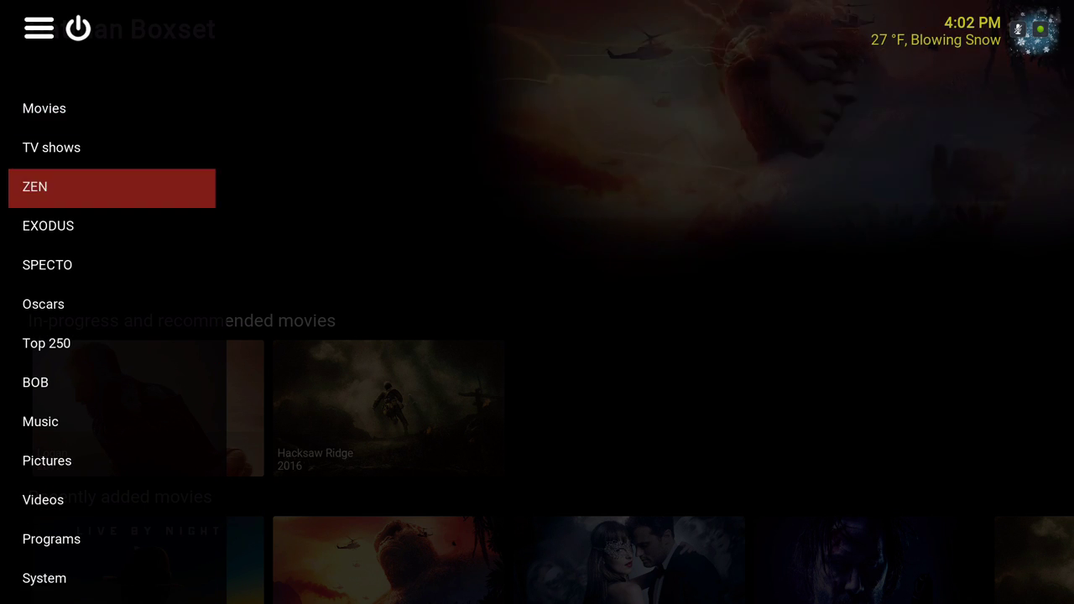
{"action": "key", "text": "Up"}
{"action": "key", "text": "Up"}
{"action": "key", "text": "Up"}
{"action": "key", "text": "Up"}
{"action": "key", "text": "Up"}
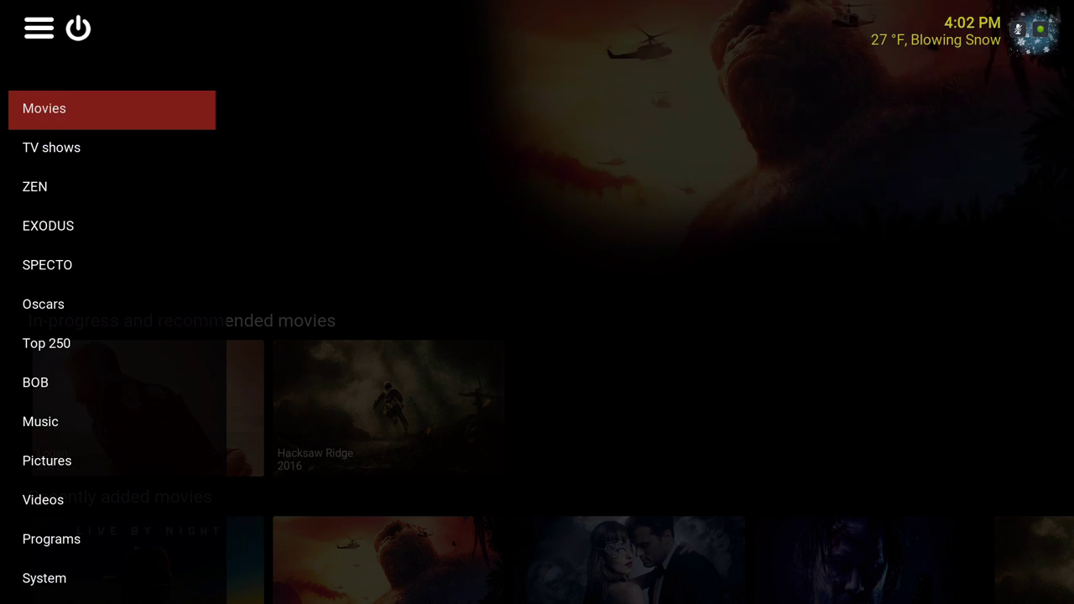
{"action": "key", "text": "Down"}
{"action": "key", "text": "Down"}
{"action": "key", "text": "Down"}
{"action": "key", "text": "Up"}
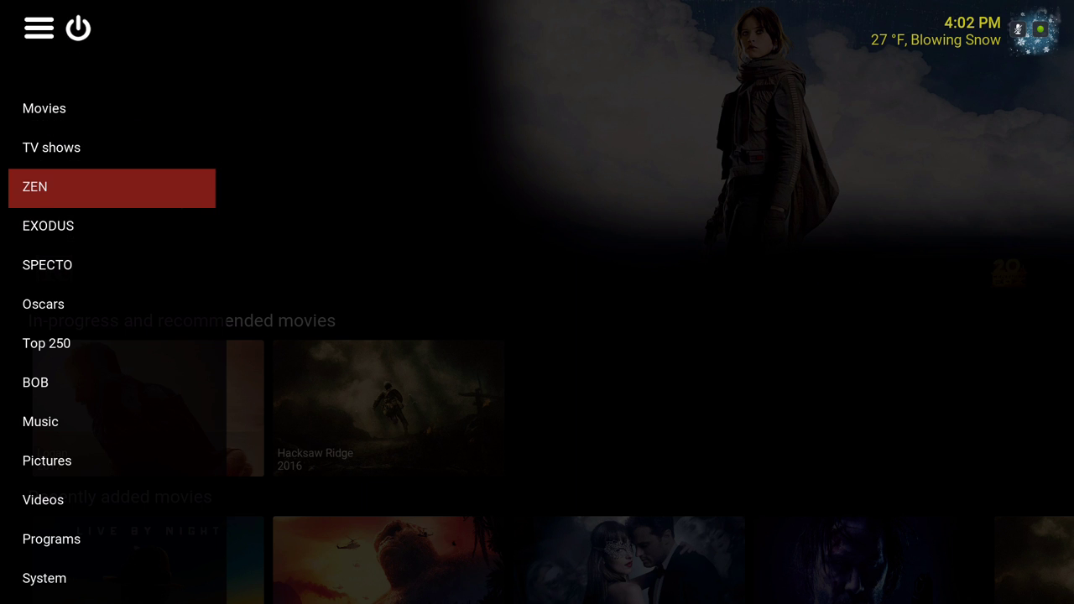
{"action": "key", "text": "Down"}
{"action": "key", "text": "Down"}
{"action": "key", "text": "Down"}
{"action": "key", "text": "Down"}
{"action": "key", "text": "Down"}
{"action": "key", "text": "Down"}
{"action": "key", "text": "Down"}
{"action": "key", "text": "Down"}
{"action": "key", "text": "Down"}
{"action": "key", "text": "Down"}
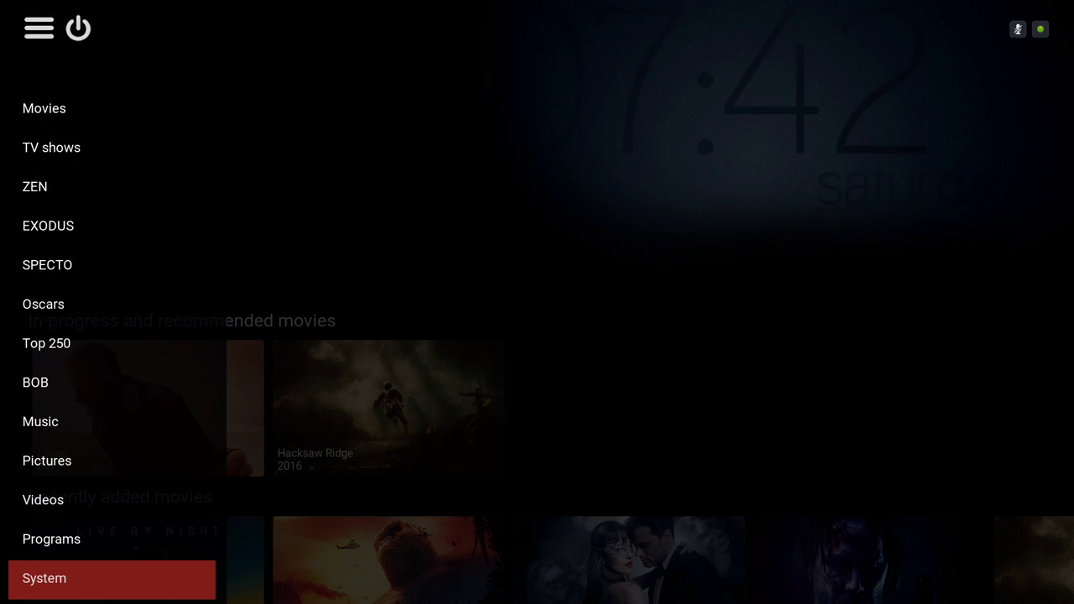
{"action": "key", "text": "Return"}
- In Skin settings, bring up the Homescreen layout selection dialog
{"action": "key", "text": "Left"}
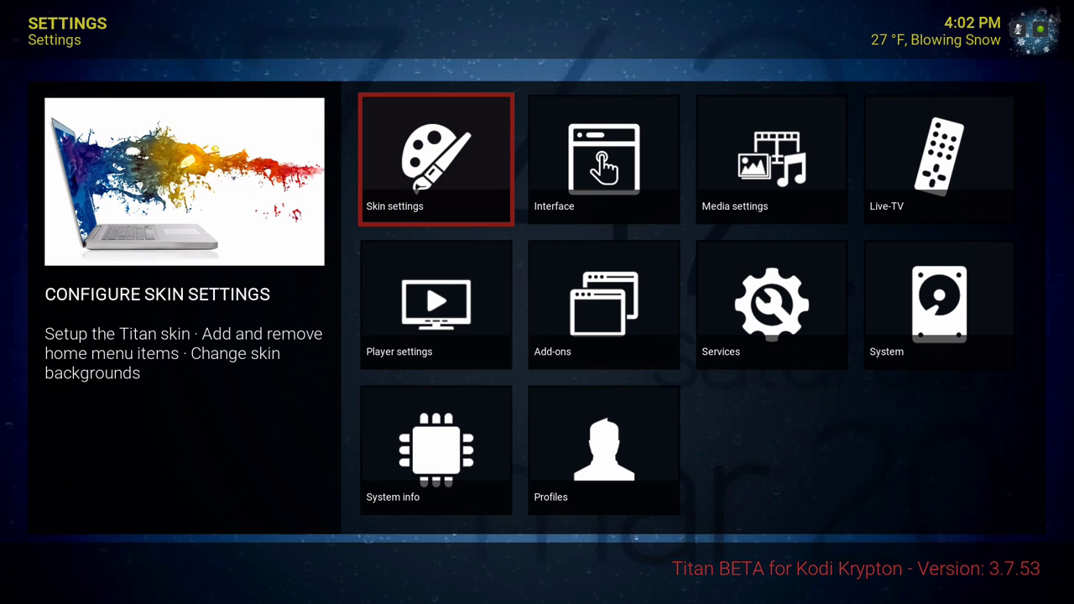
{"action": "key", "text": "Return"}
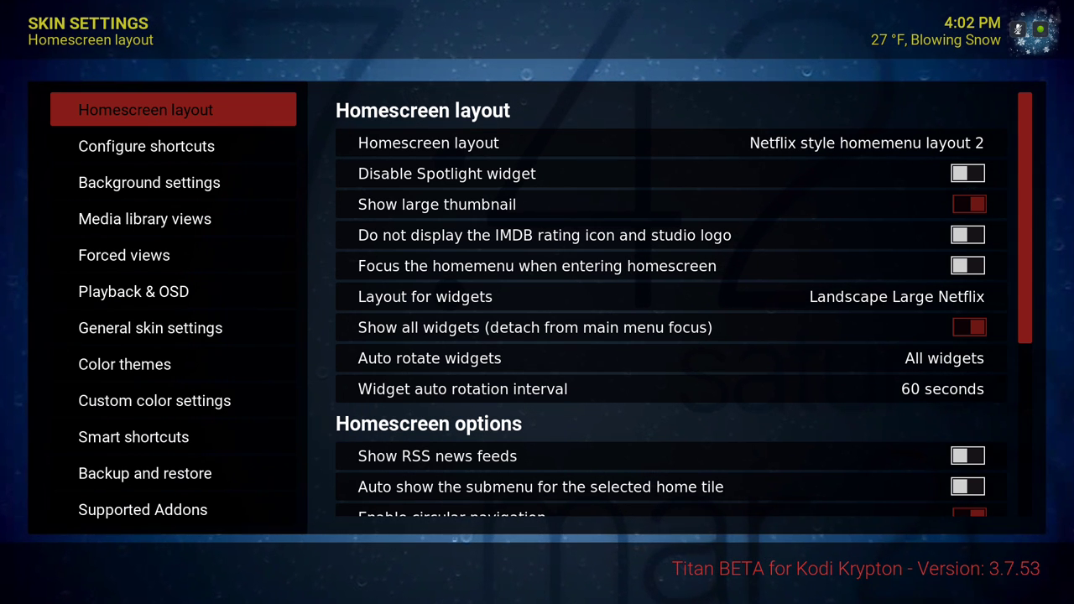
{"action": "key", "text": "Right"}
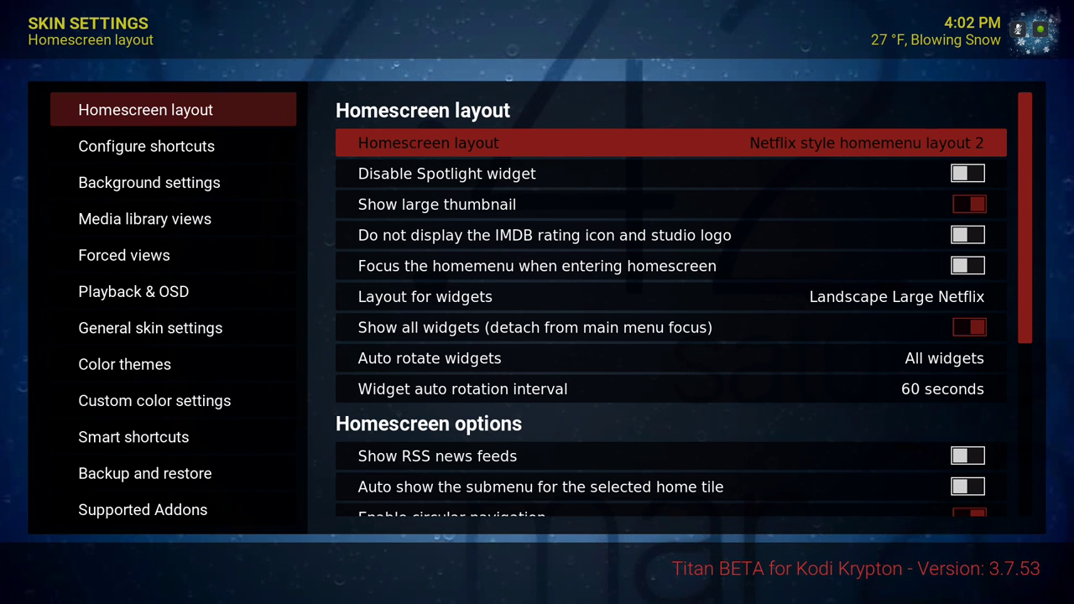
{"action": "key", "text": "Down"}
{"action": "key", "text": "Up"}
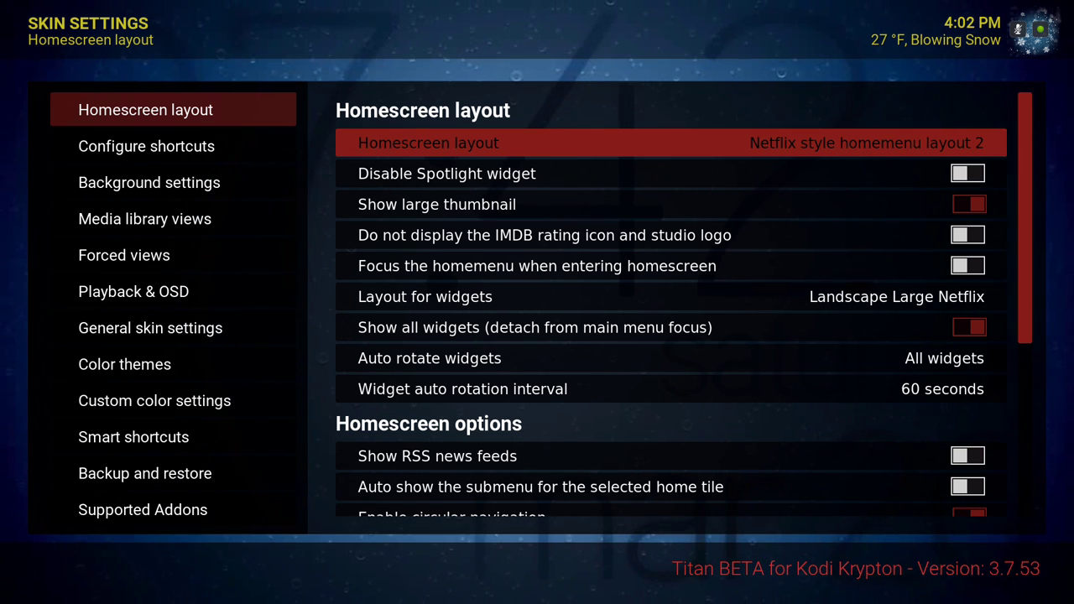
{"action": "key", "text": "Return"}
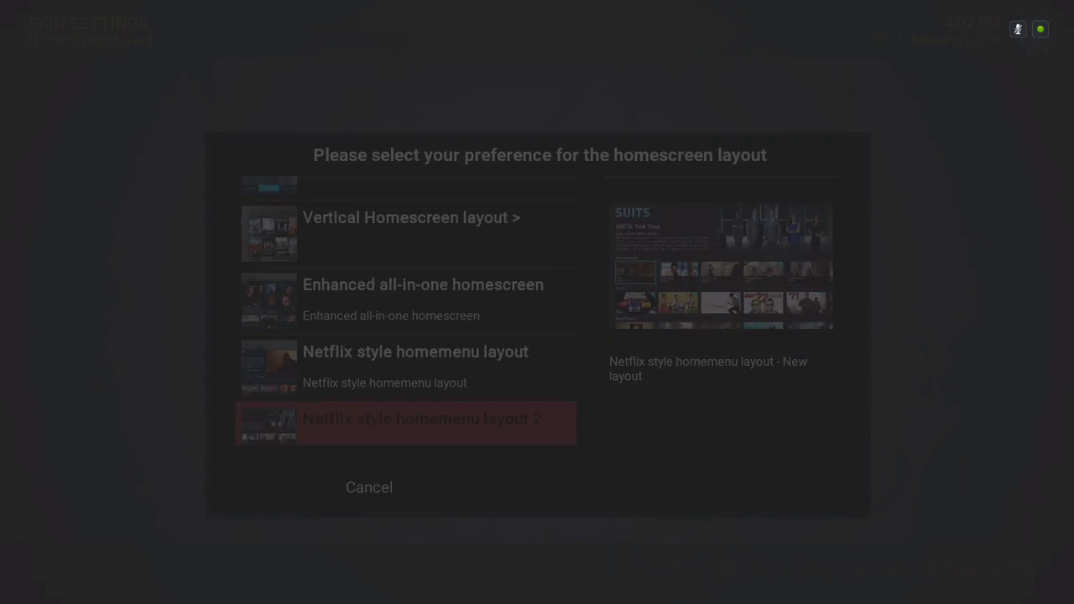
- Preview Netflix style and Enhanced all-in-one layouts, then confirm Netflix style homemenu layout 2
{"action": "key", "text": "Up"}
{"action": "key", "text": "Down"}
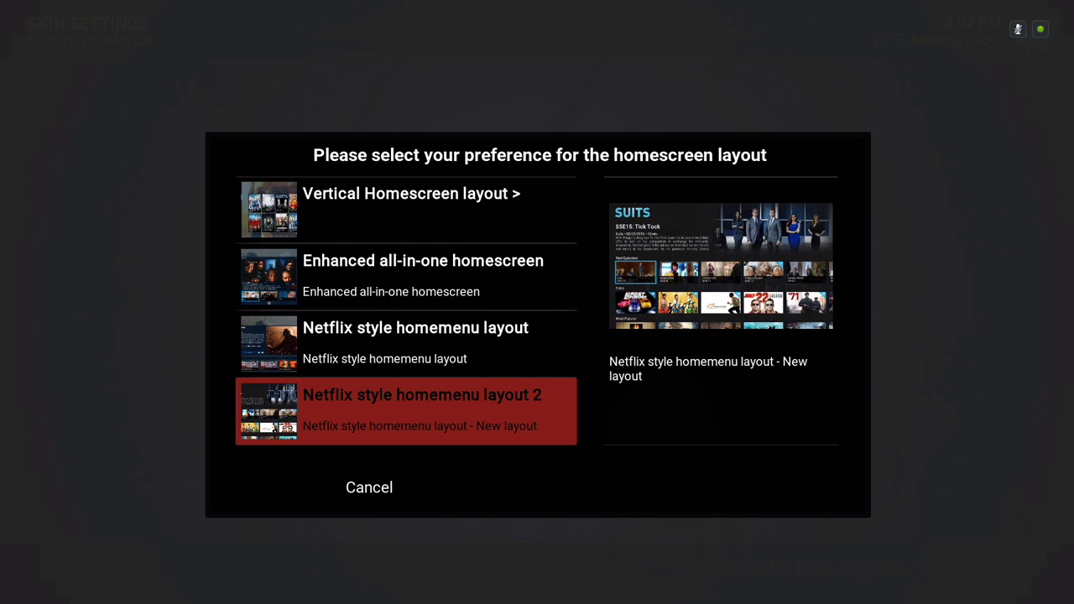
{"action": "key", "text": "Up"}
{"action": "key", "text": "Up"}
{"action": "key", "text": "Down"}
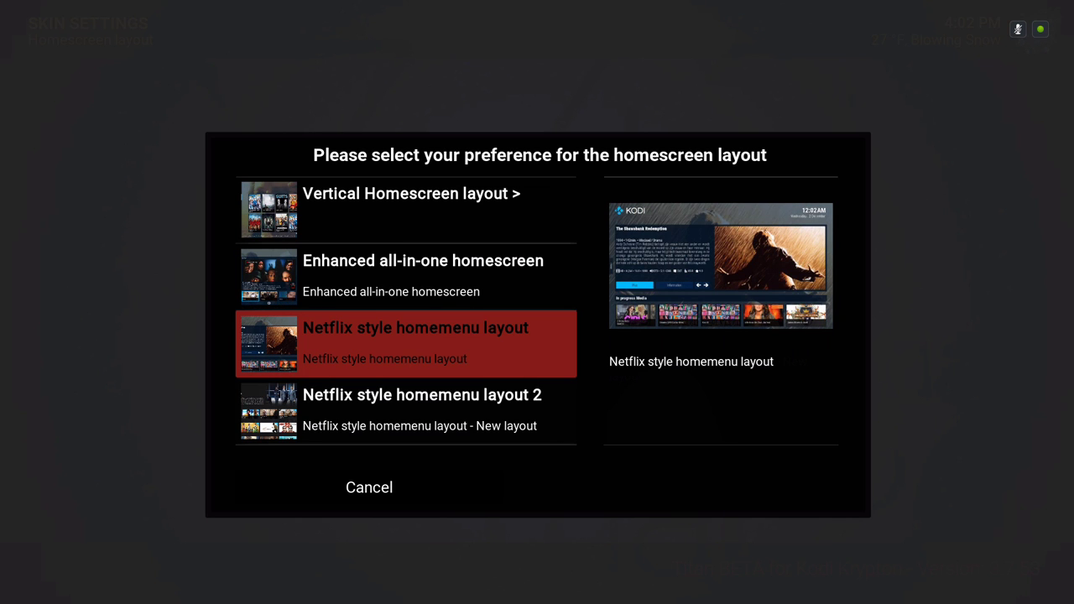
{"action": "key", "text": "Down"}
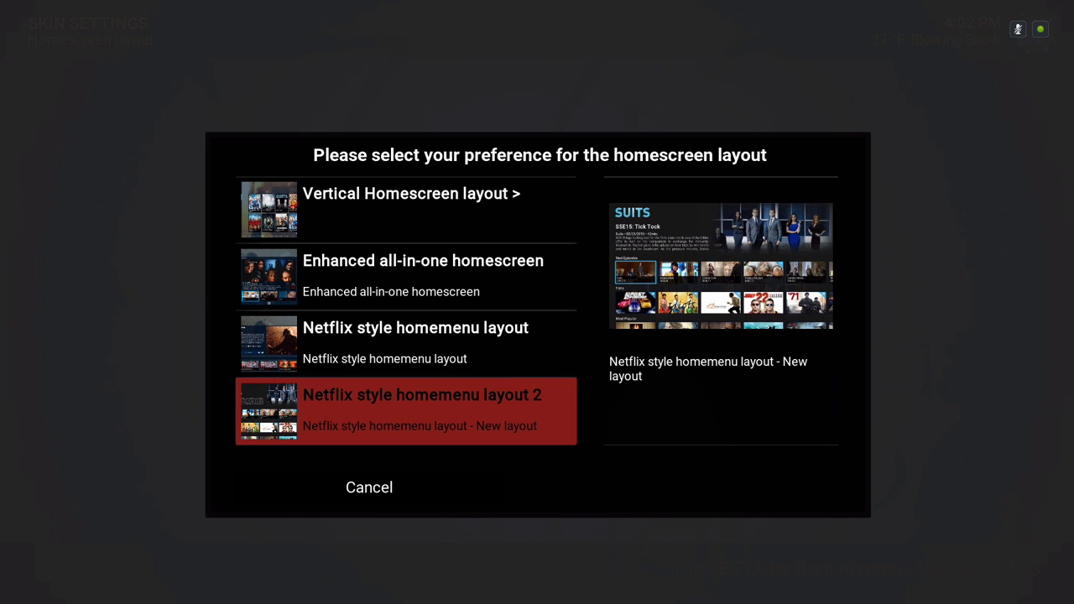
{"action": "key", "text": "Return"}
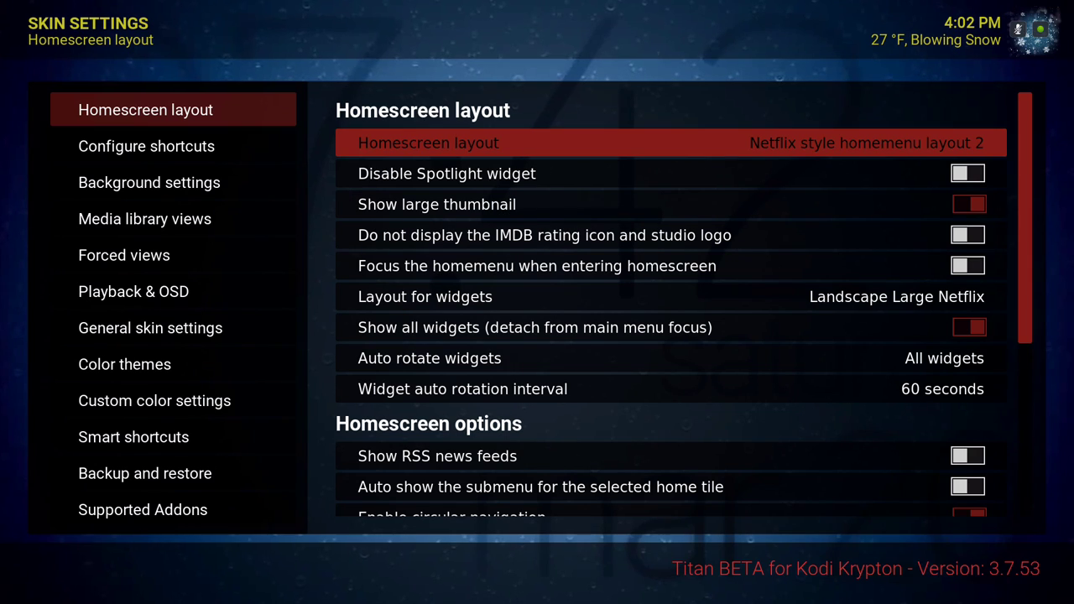
- Review large thumbnail, widget layout, show all widgets, auto rotate and rotation interval options
{"action": "key", "text": "Down"}
{"action": "key", "text": "Down"}
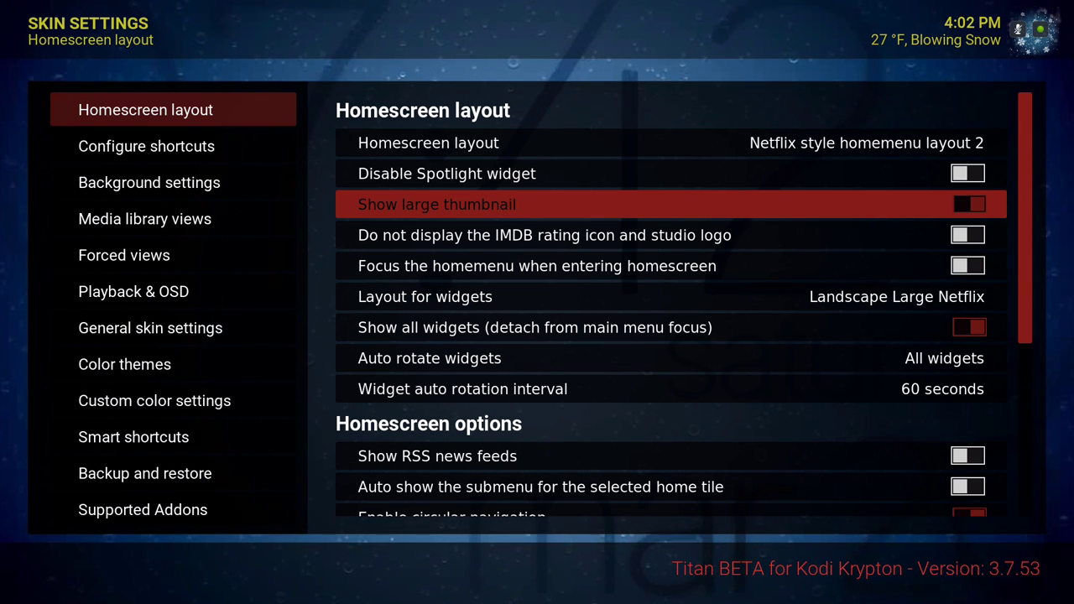
{"action": "key", "text": "Down"}
{"action": "key", "text": "Down"}
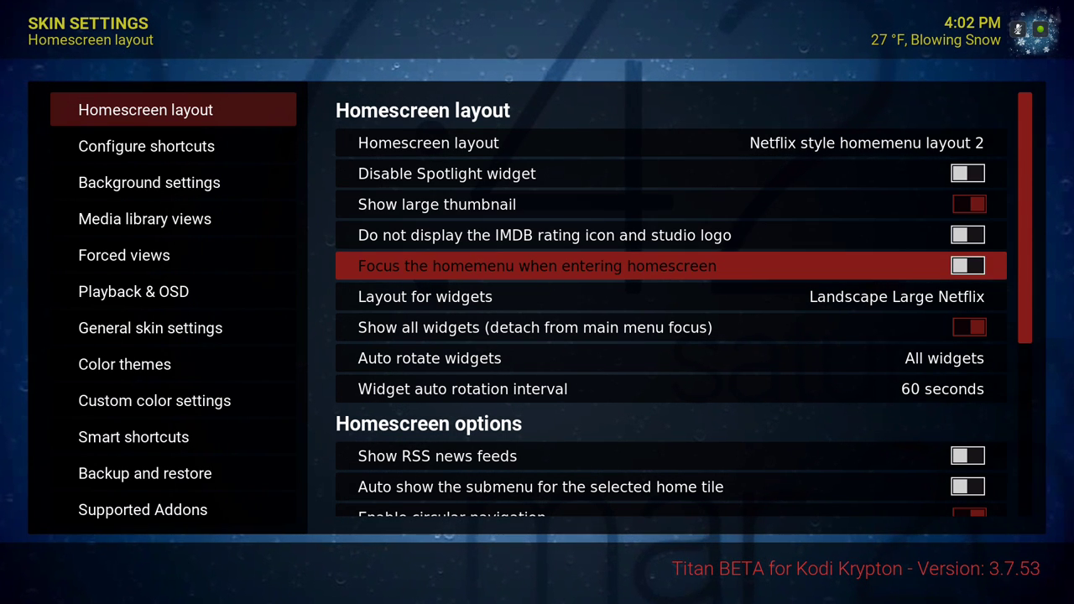
{"action": "key", "text": "Down"}
{"action": "key", "text": "Down"}
{"action": "key", "text": "Up"}
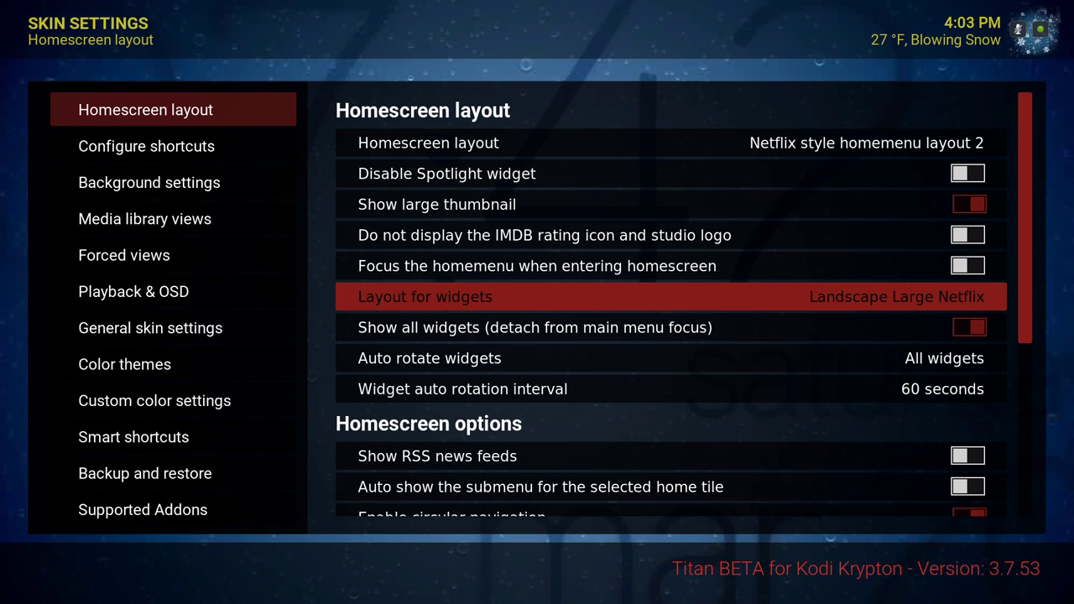
{"action": "key", "text": "Down"}
{"action": "key", "text": "Down"}
{"action": "key", "text": "Up"}
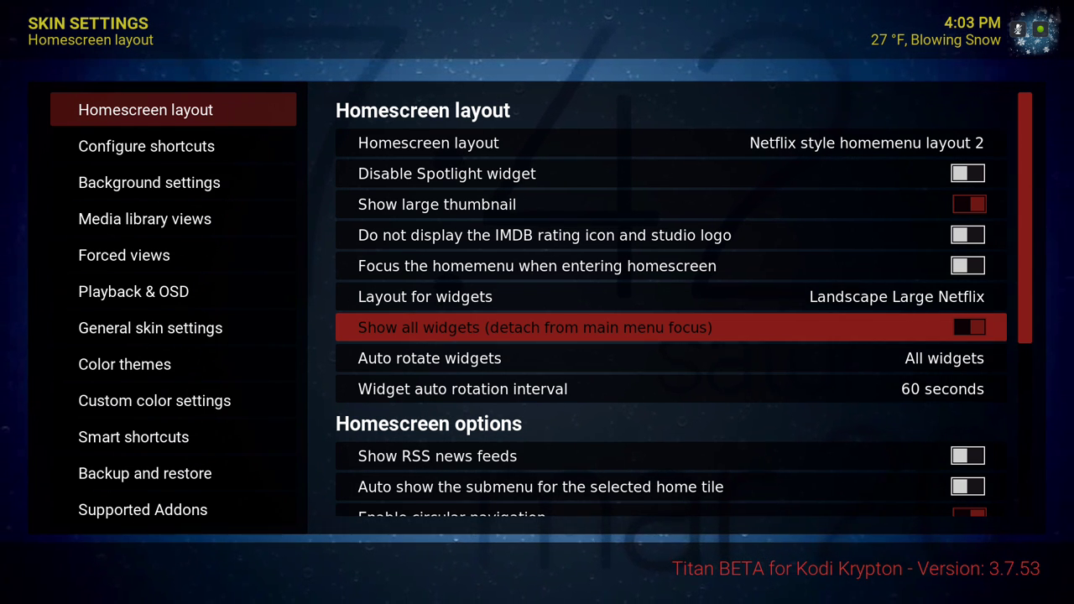
{"action": "key", "text": "Down"}
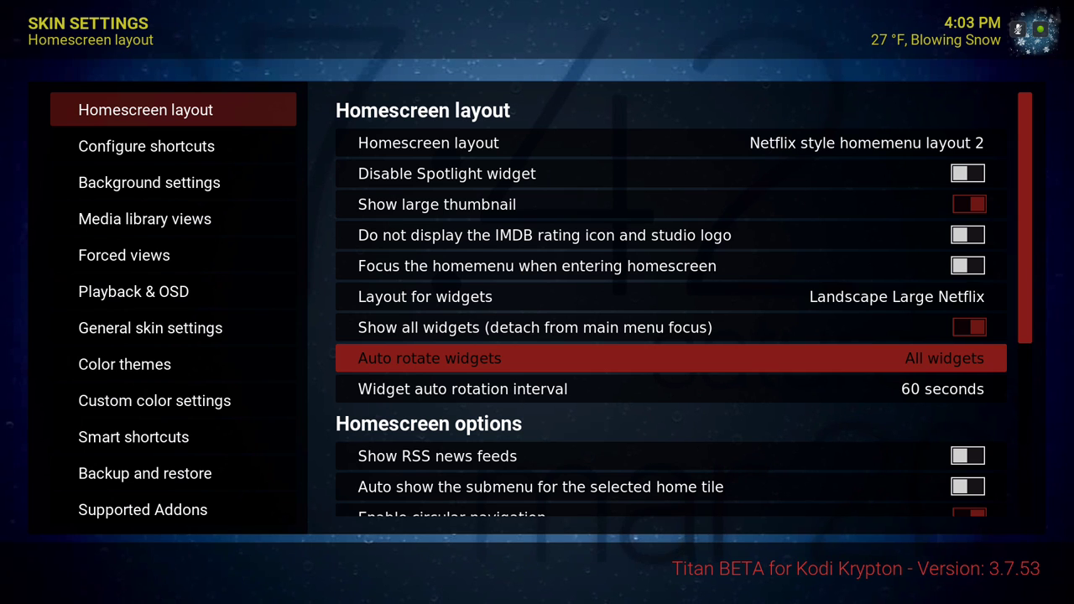
{"action": "key", "text": "Down"}
{"action": "key", "text": "Up"}
{"action": "key", "text": "Down"}
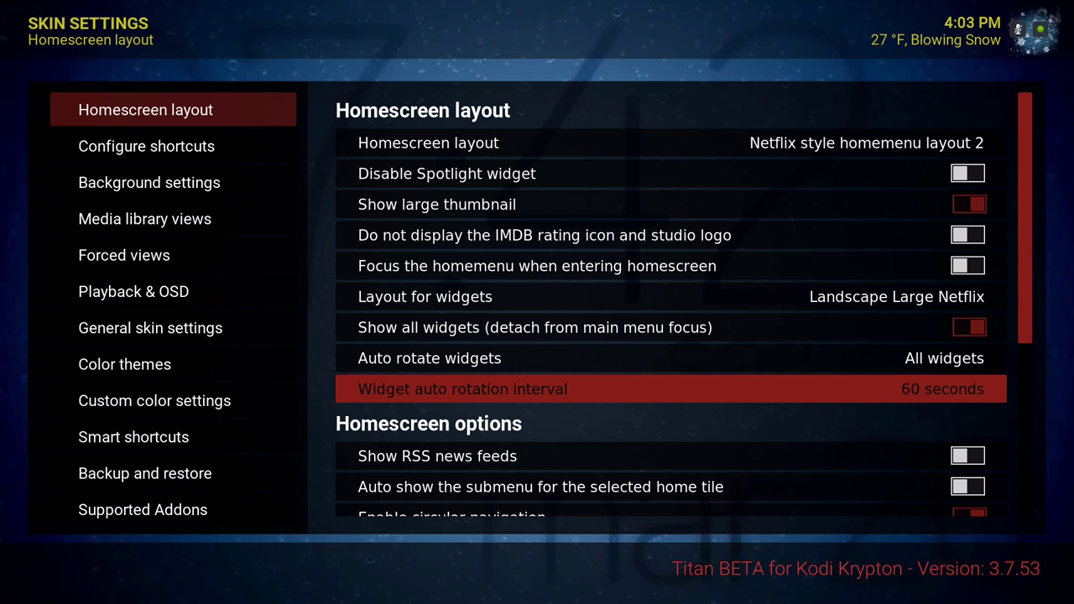
{"action": "key", "text": "Up"}
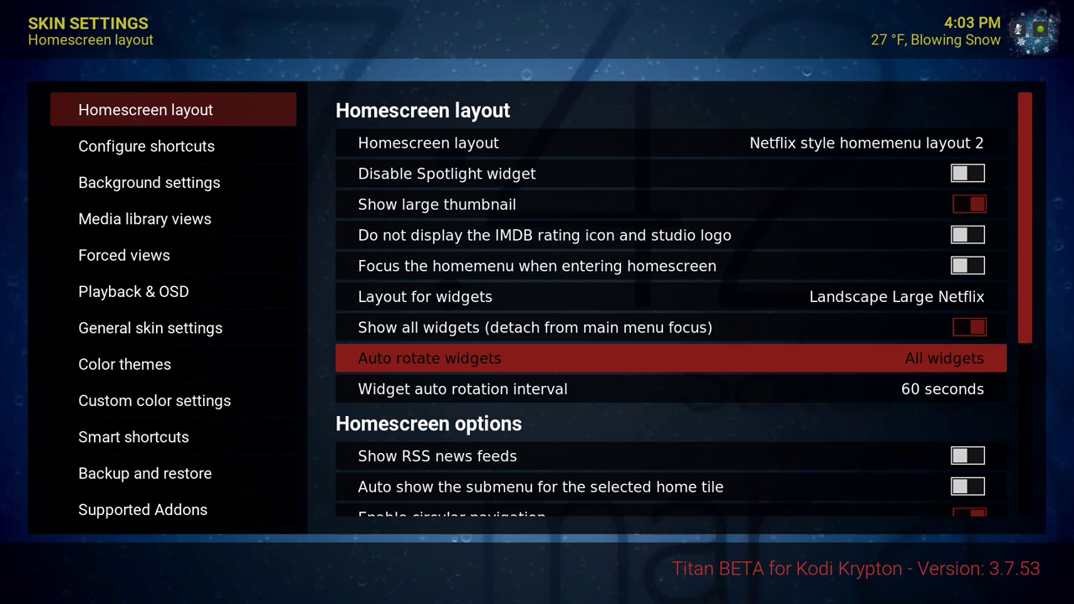
{"action": "key", "text": "Down"}
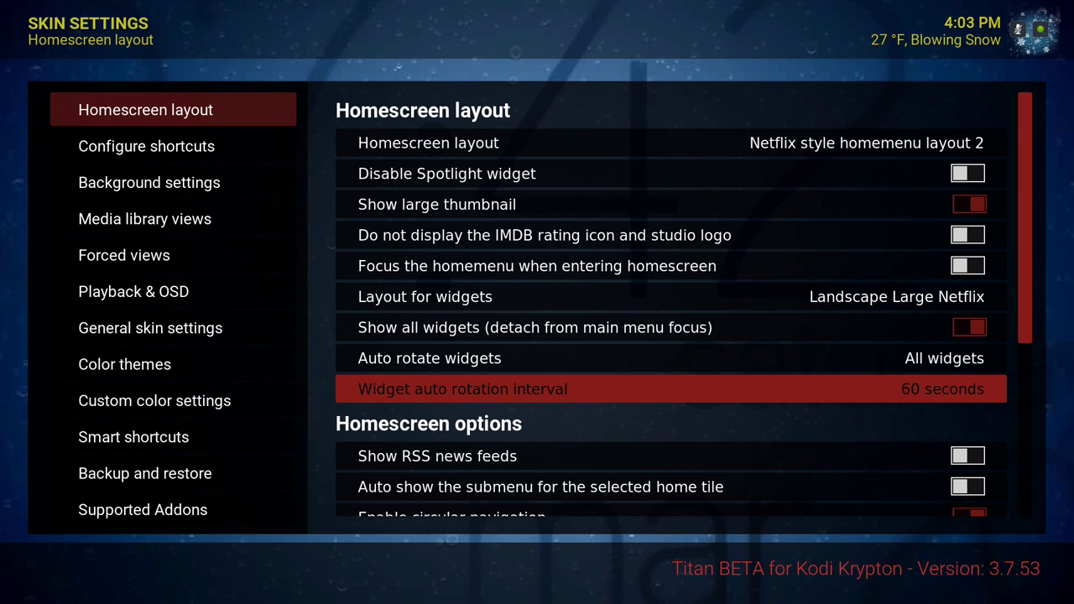
- Check circular navigation and focused-widget zoom options, then move to the Configure shortcuts category
{"action": "key", "text": "Down"}
{"action": "key", "text": "Down"}
{"action": "key", "text": "Down"}
{"action": "key", "text": "Down"}
{"action": "key", "text": "Down"}
{"action": "key", "text": "Down"}
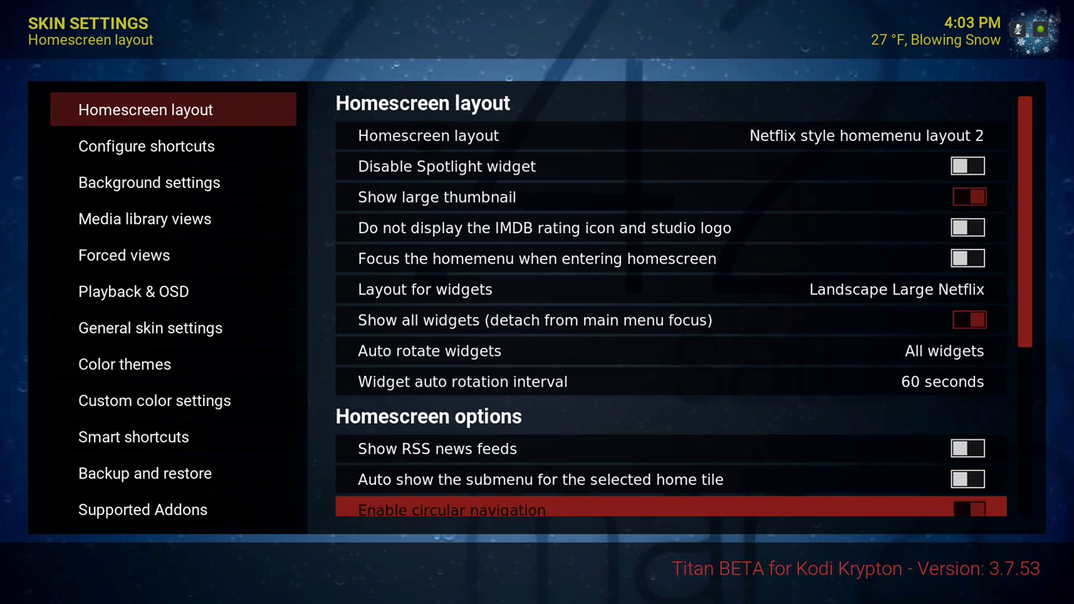
{"action": "key", "text": "Up"}
{"action": "key", "text": "Up"}
{"action": "key", "text": "Up"}
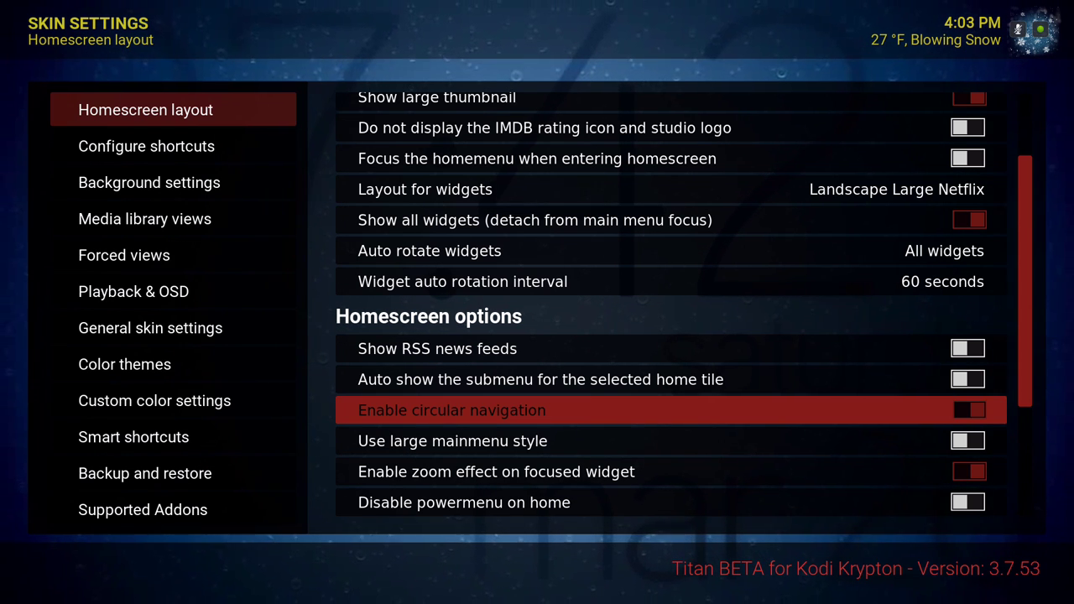
{"action": "key", "text": "Down"}
{"action": "key", "text": "Down"}
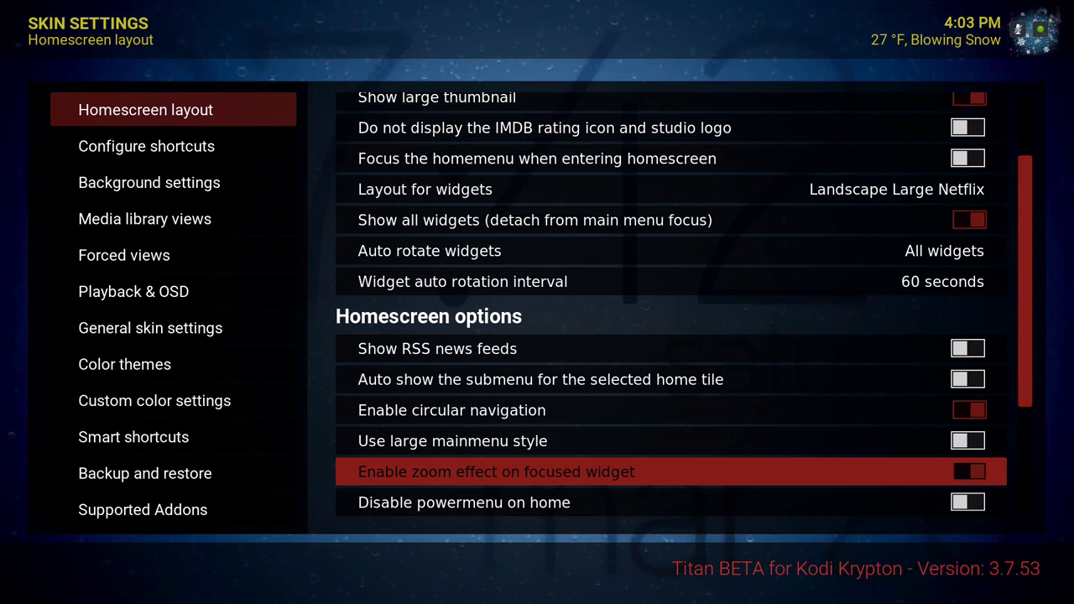
{"action": "key", "text": "Down"}
{"action": "key", "text": "Down"}
{"action": "key", "text": "Down"}
{"action": "key", "text": "Down"}
{"action": "key", "text": "Down"}
{"action": "key", "text": "Down"}
{"action": "key", "text": "Down"}
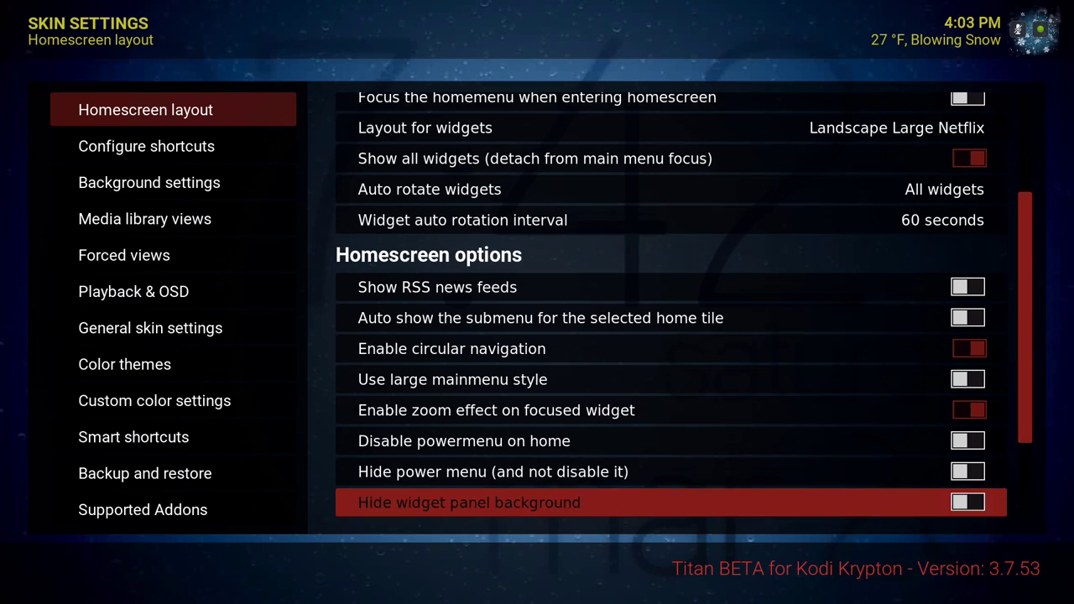
{"action": "key", "text": "Down"}
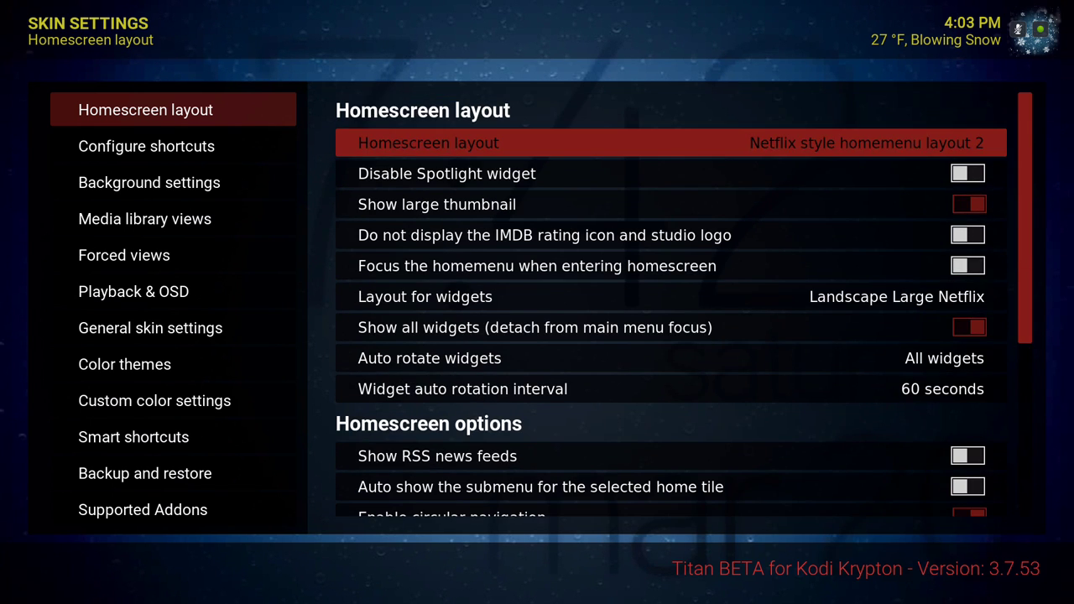
{"action": "key", "text": "Up"}
{"action": "key", "text": "Left"}
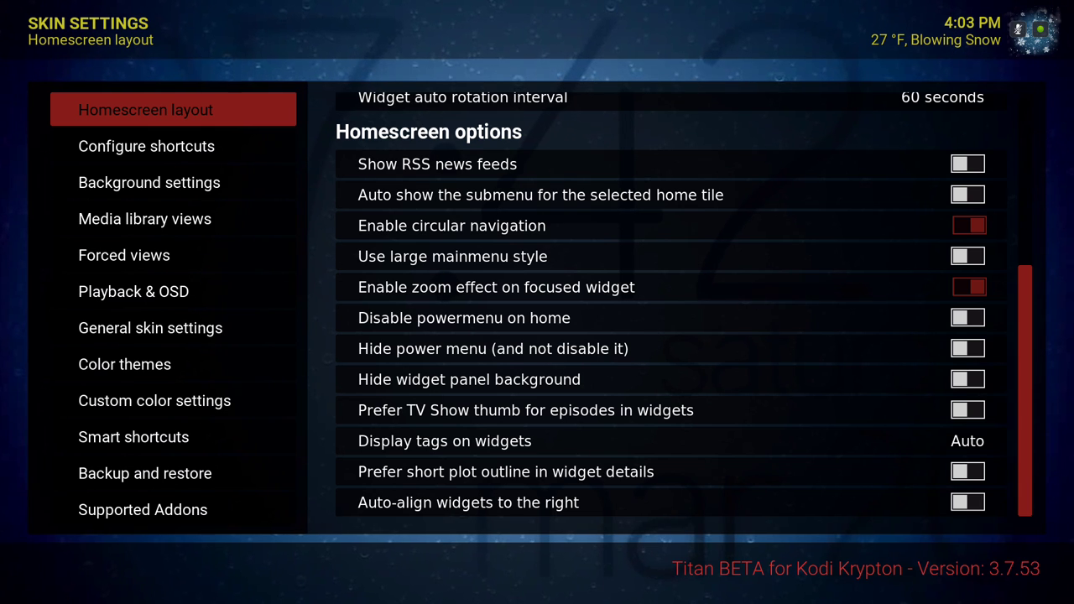
{"action": "key", "text": "Down"}
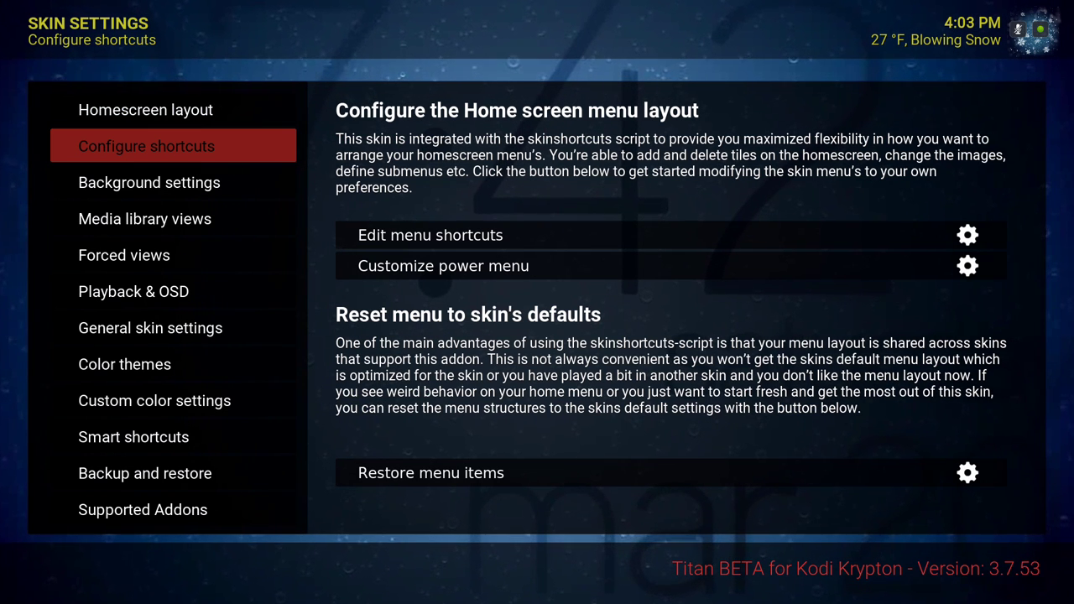
- Open the Edit menu shortcuts editor and look over the Movies and TV shows tiles
{"action": "key", "text": "Right"}
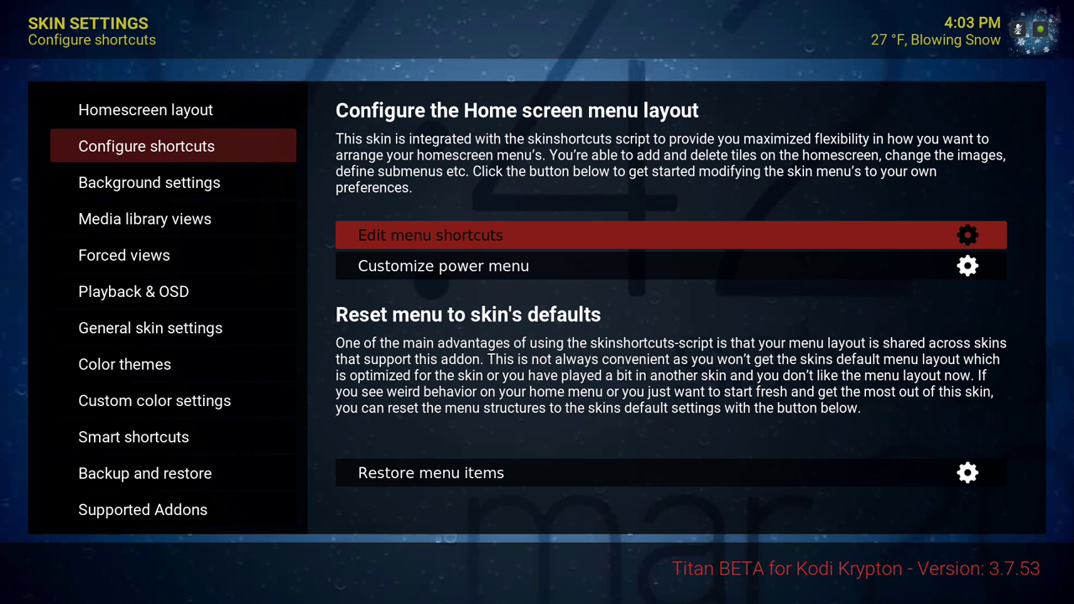
{"action": "key", "text": "Return"}
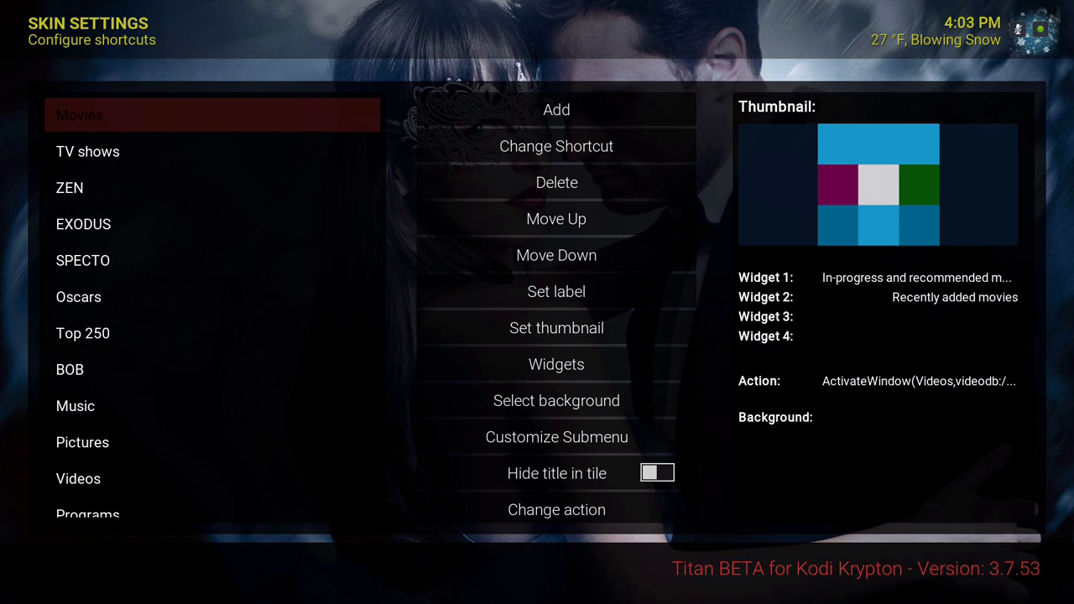
{"action": "key", "text": "Right"}
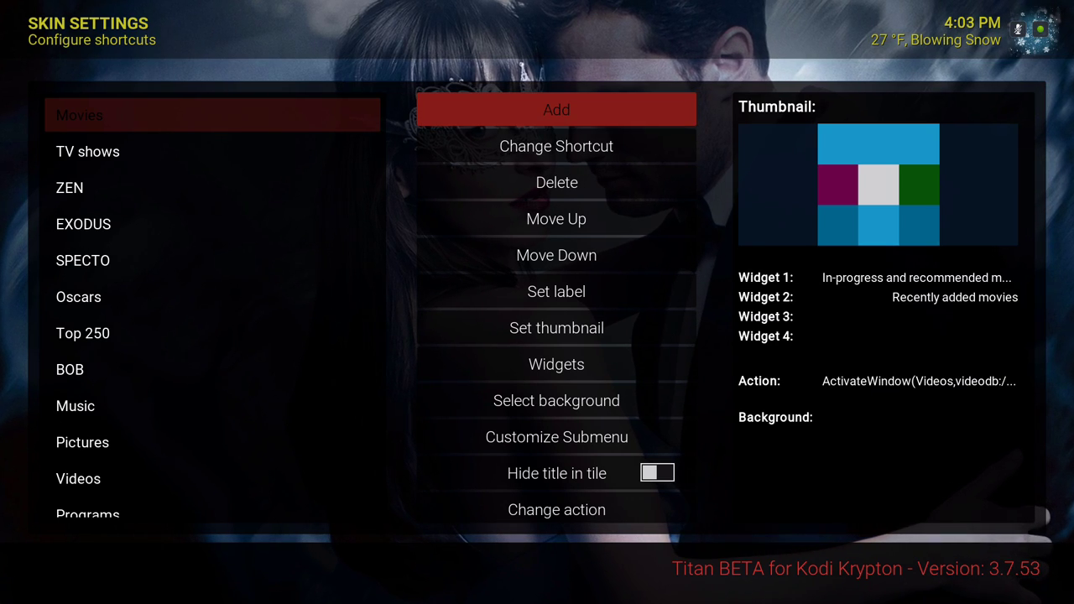
{"action": "key", "text": "Left"}
{"action": "key", "text": "Down"}
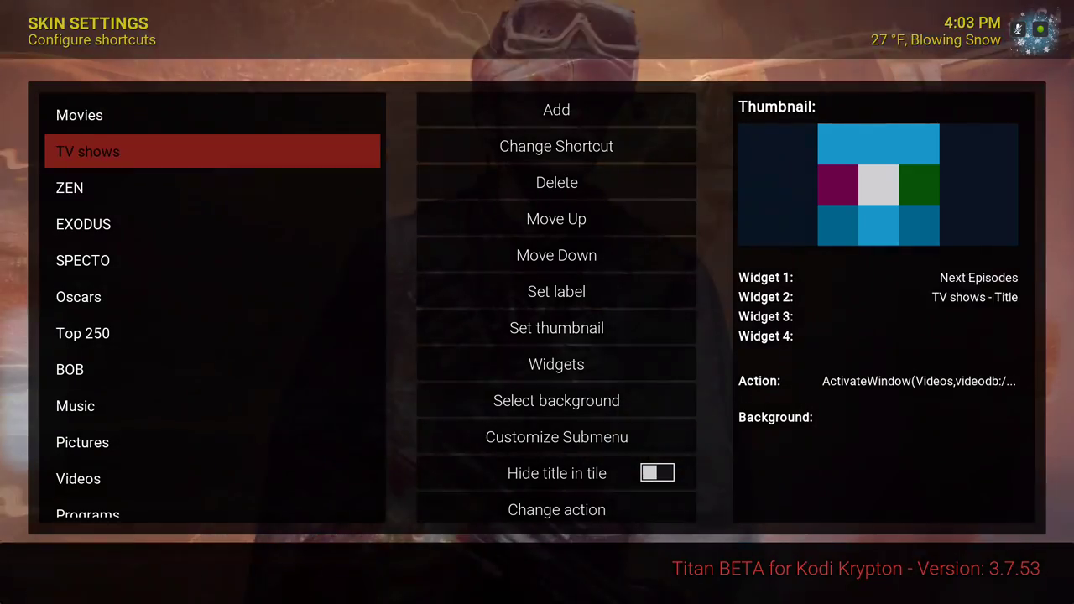
{"action": "key", "text": "Up"}
{"action": "key", "text": "Down"}
{"action": "key", "text": "Down"}
{"action": "key", "text": "Up"}
{"action": "key", "text": "Up"}
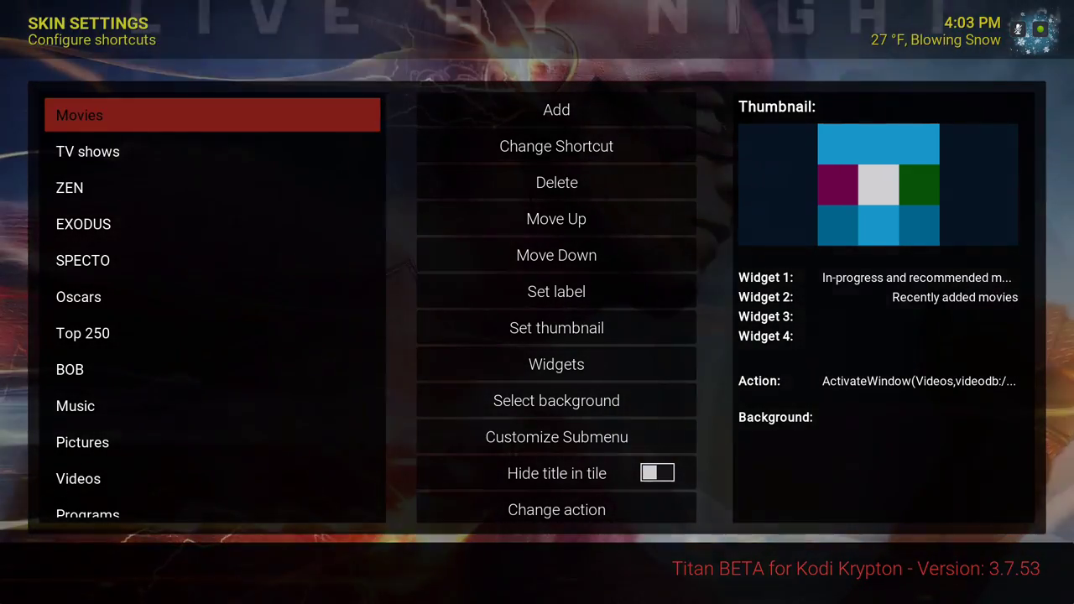
- Browse down past EXODUS to the Music tile and go to its Widgets option
{"action": "key", "text": "Down"}
{"action": "key", "text": "Down"}
{"action": "key", "text": "Up"}
{"action": "key", "text": "Down"}
{"action": "key", "text": "Down"}
{"action": "key", "text": "Down"}
{"action": "key", "text": "Down"}
{"action": "key", "text": "Down"}
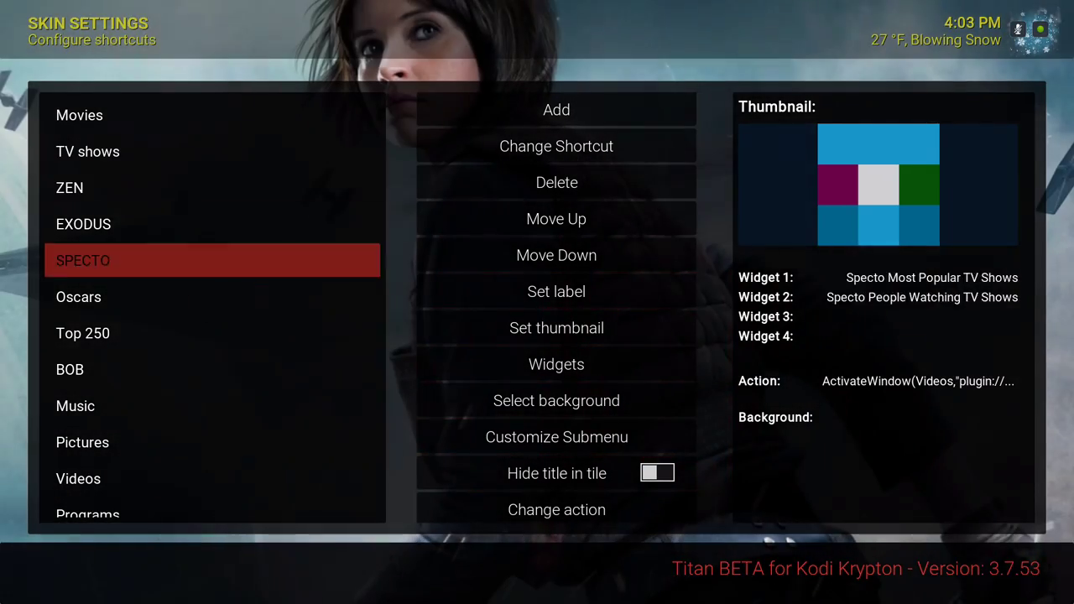
{"action": "key", "text": "Down"}
{"action": "key", "text": "Down"}
{"action": "key", "text": "Down"}
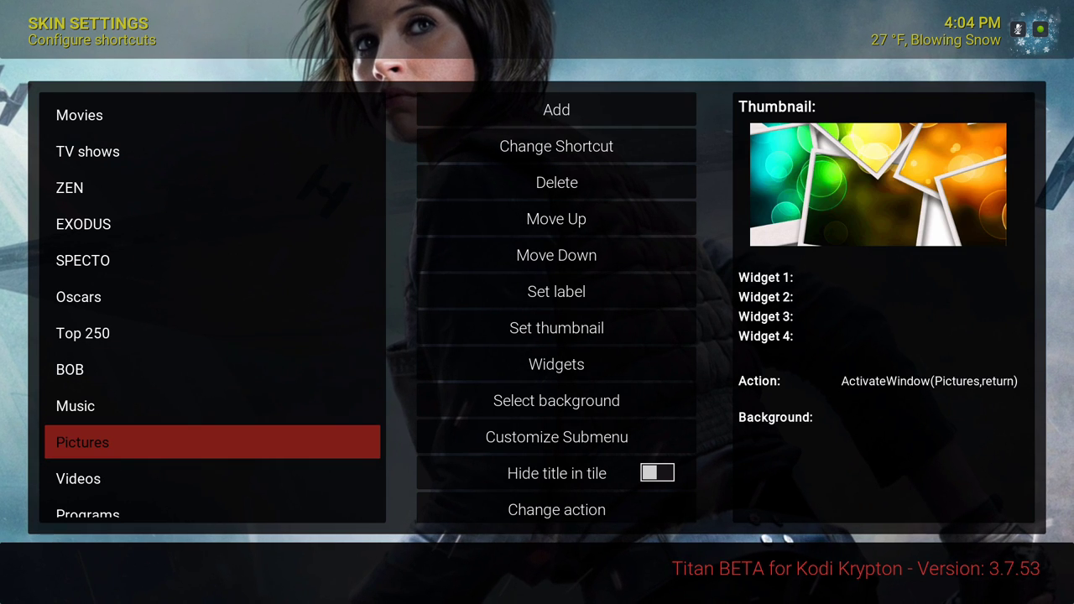
{"action": "key", "text": "Up"}
{"action": "key", "text": "Up"}
{"action": "key", "text": "Up"}
{"action": "key", "text": "Up"}
{"action": "key", "text": "Up"}
{"action": "key", "text": "Up"}
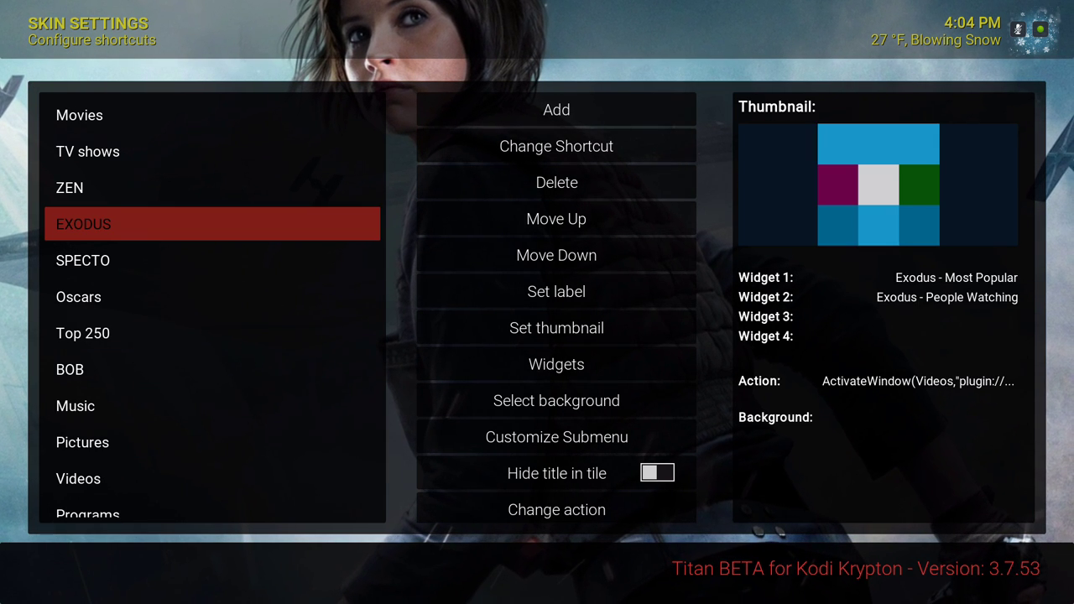
{"action": "key", "text": "Down"}
{"action": "key", "text": "Down"}
{"action": "key", "text": "Down"}
{"action": "key", "text": "Down"}
{"action": "key", "text": "Down"}
{"action": "key", "text": "Down"}
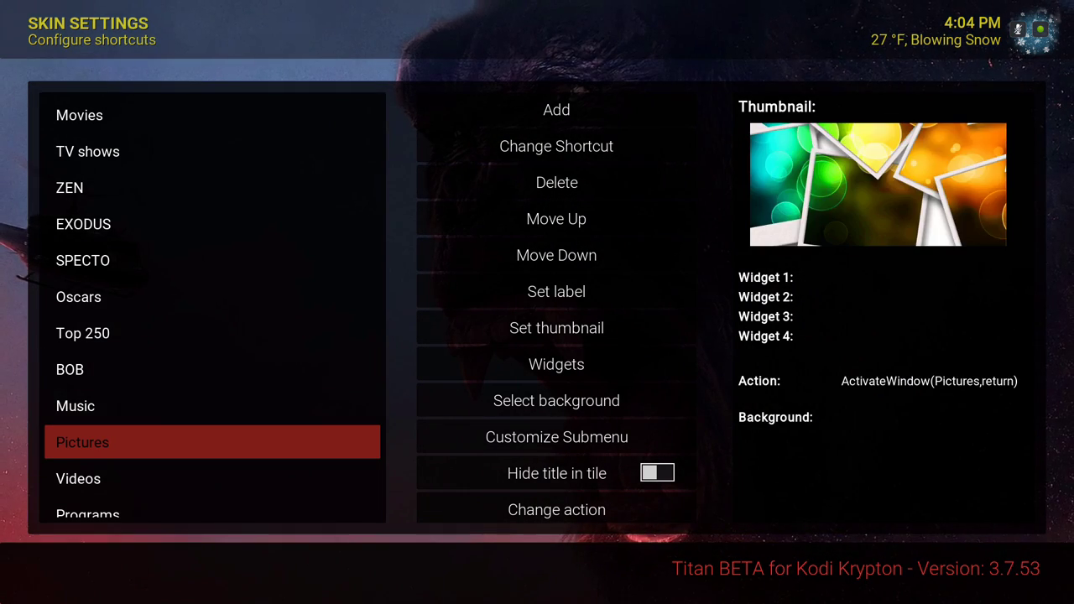
{"action": "key", "text": "Up"}
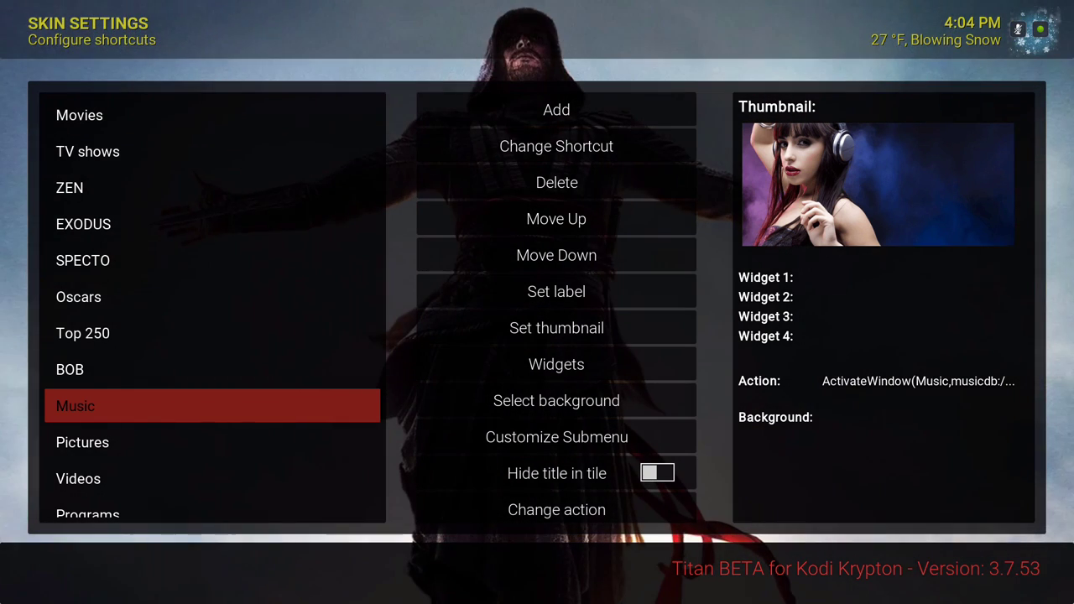
{"action": "key", "text": "Right"}
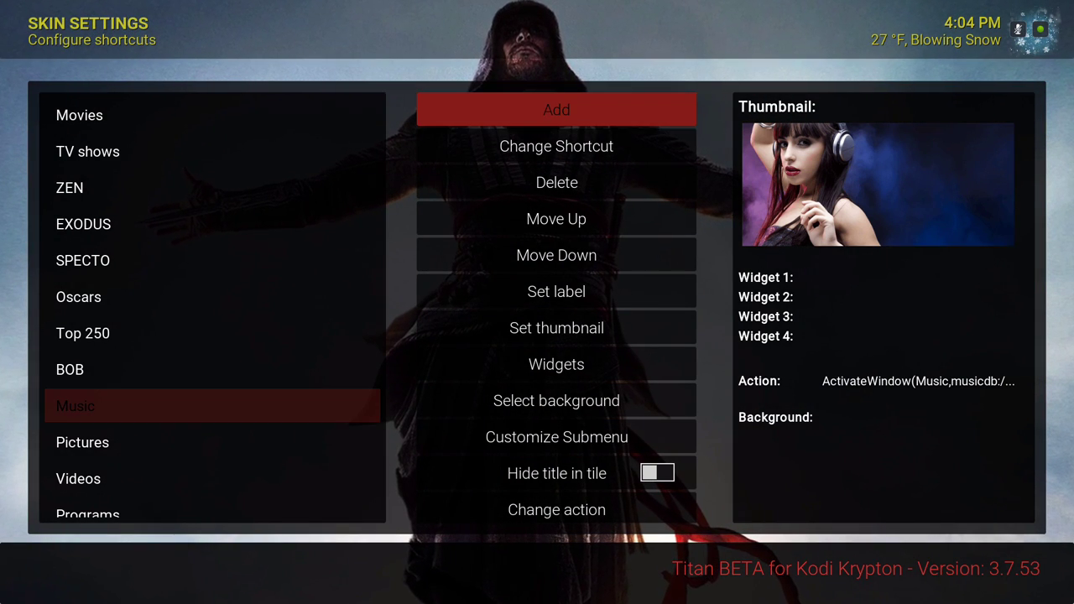
{"action": "key", "text": "Down"}
{"action": "key", "text": "Down"}
{"action": "key", "text": "Down"}
{"action": "key", "text": "Down"}
{"action": "key", "text": "Down"}
{"action": "key", "text": "Down"}
{"action": "key", "text": "Down"}
- Open the Music tile's Widget 1 chooser and close it without picking a widget
{"action": "key", "text": "Return"}
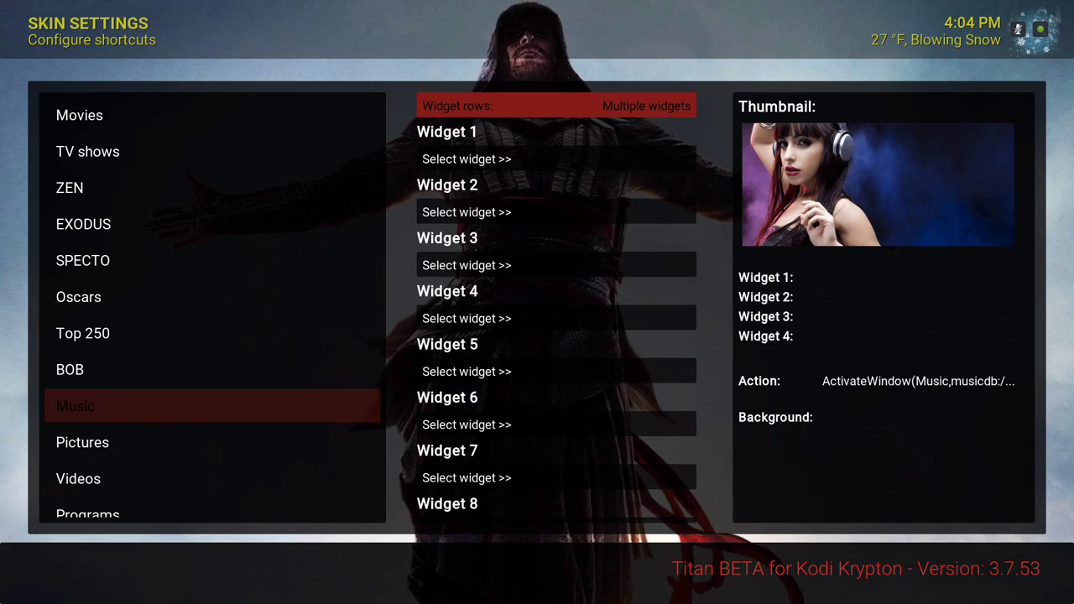
{"action": "key", "text": "Down"}
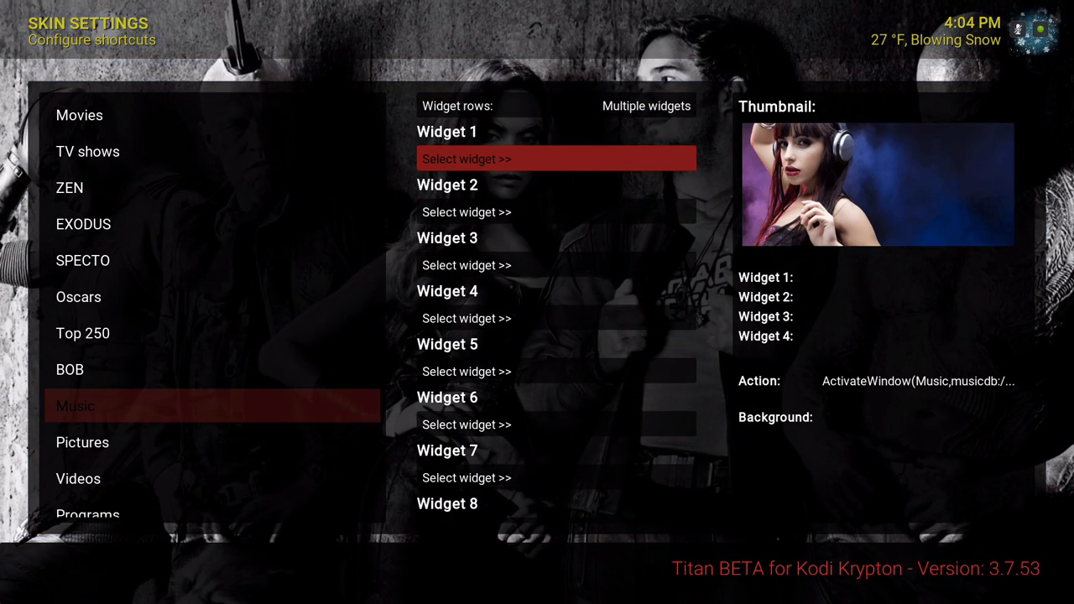
{"action": "key", "text": "Up"}
{"action": "key", "text": "Down"}
{"action": "key", "text": "Return"}
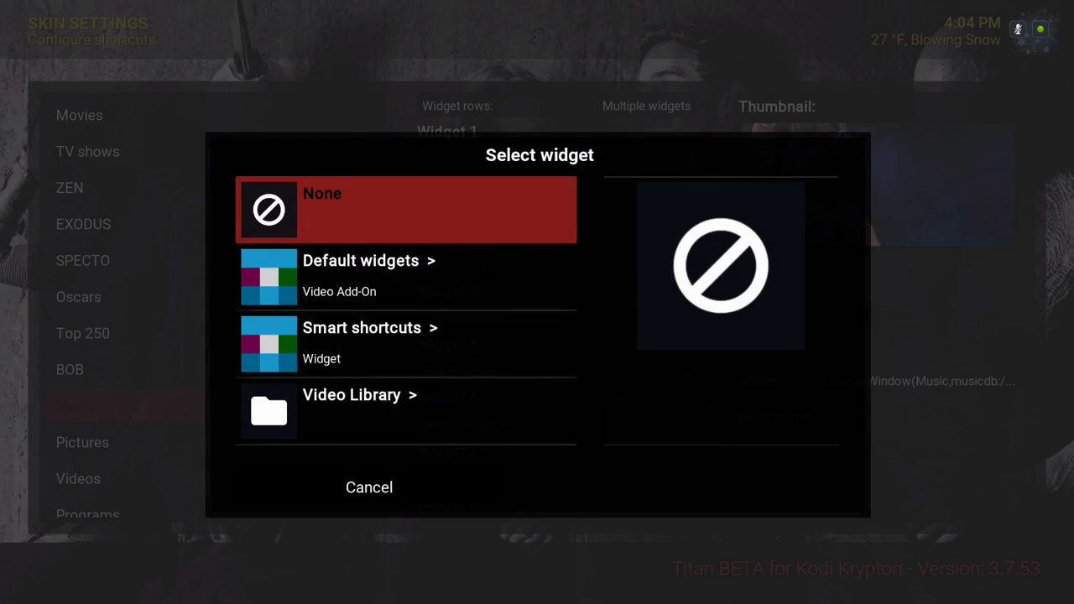
{"action": "key", "text": "Escape"}
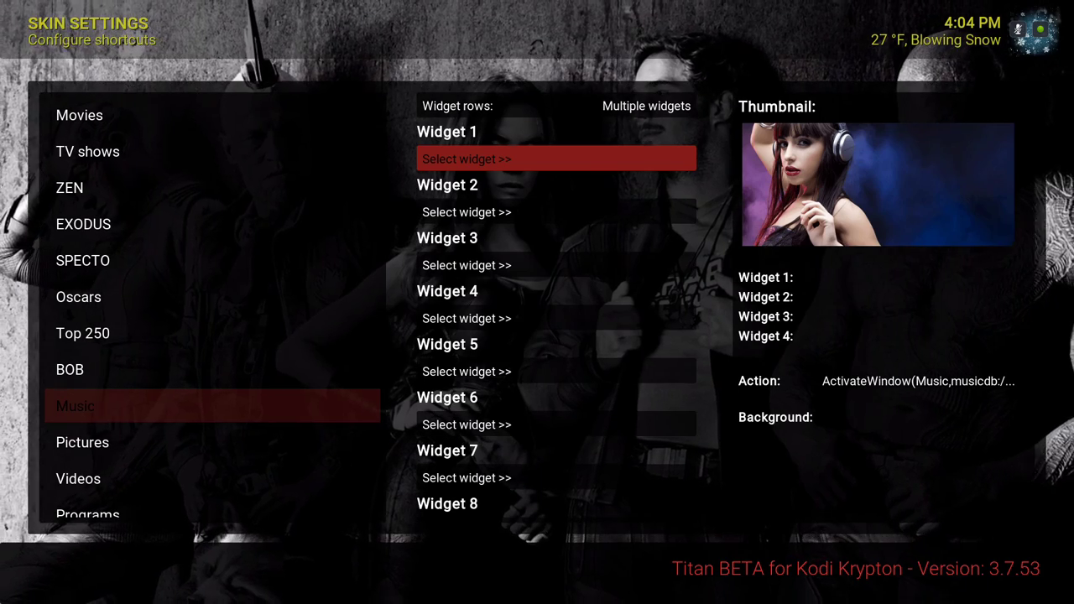
- Switch to the Movies tile and review its Widget 1 In-progress and recommended movies settings
{"action": "key", "text": "Left"}
{"action": "key", "text": "Up"}
{"action": "key", "text": "Up"}
{"action": "key", "text": "Up"}
{"action": "key", "text": "Up"}
{"action": "key", "text": "Up"}
{"action": "key", "text": "Up"}
{"action": "key", "text": "Up"}
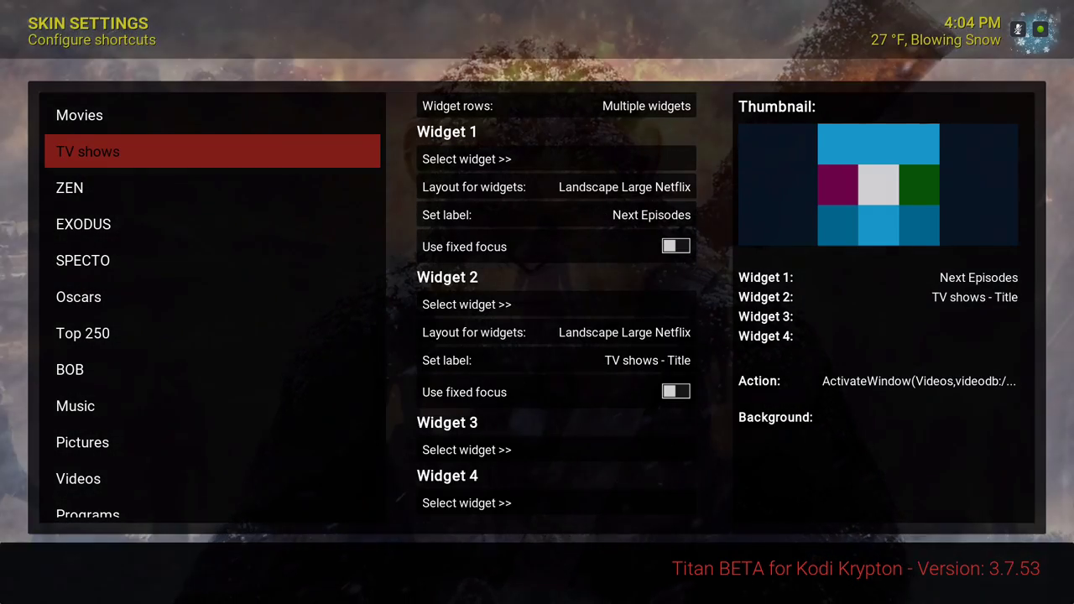
{"action": "key", "text": "Up"}
{"action": "key", "text": "Down"}
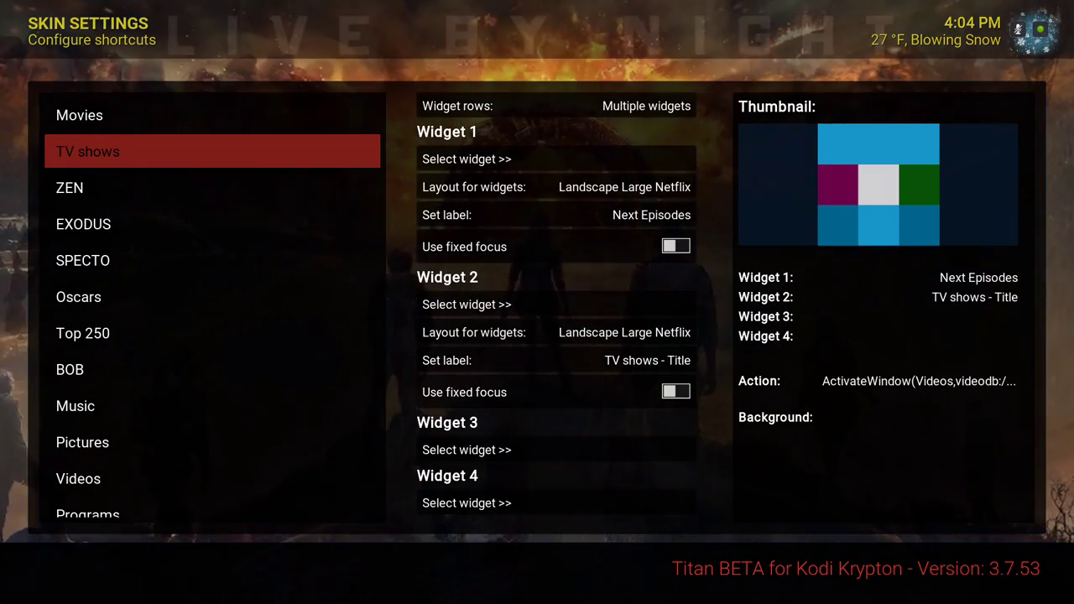
{"action": "key", "text": "Up"}
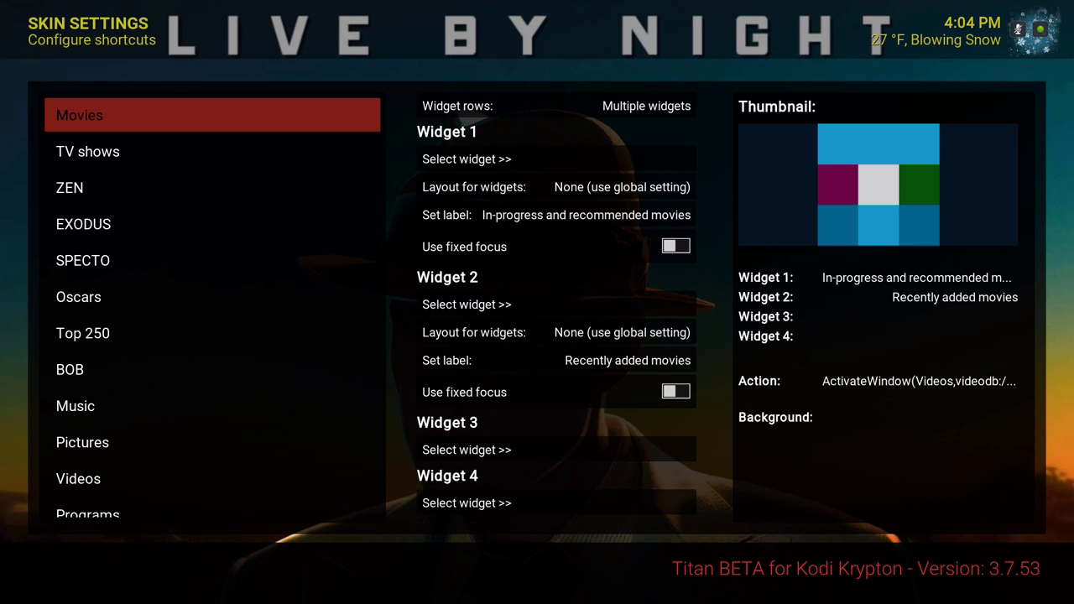
{"action": "key", "text": "Right"}
{"action": "key", "text": "Down"}
{"action": "key", "text": "Down"}
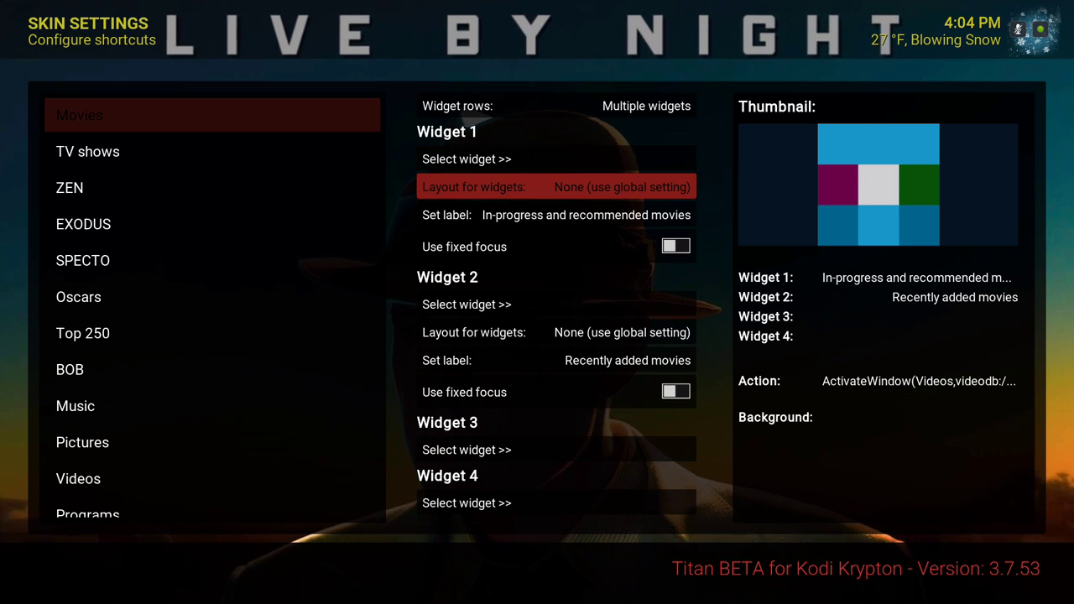
{"action": "key", "text": "Up"}
{"action": "key", "text": "Up"}
{"action": "key", "text": "Down"}
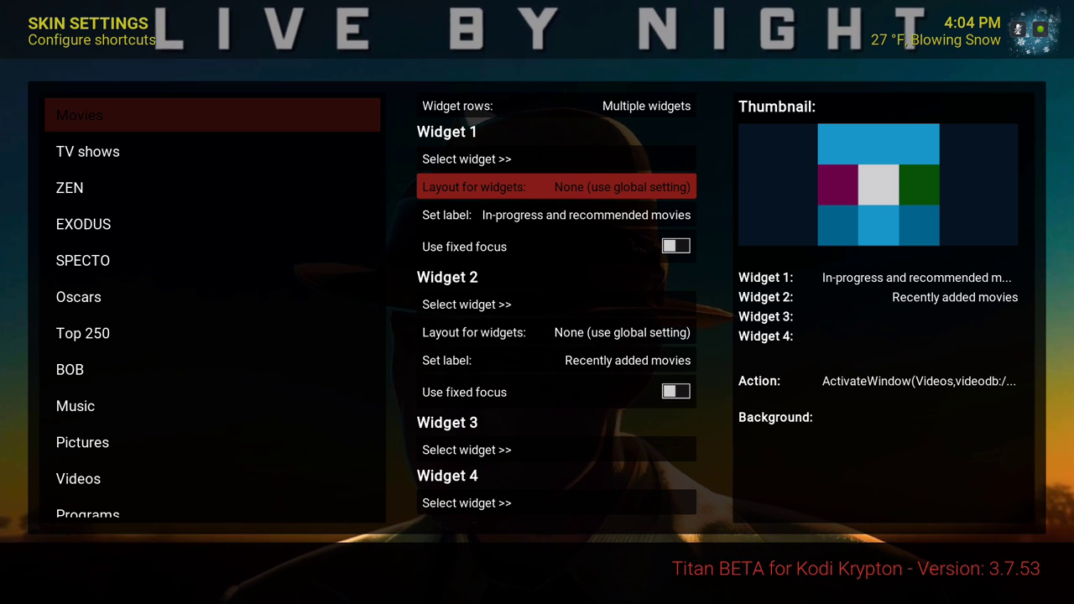
{"action": "key", "text": "Down"}
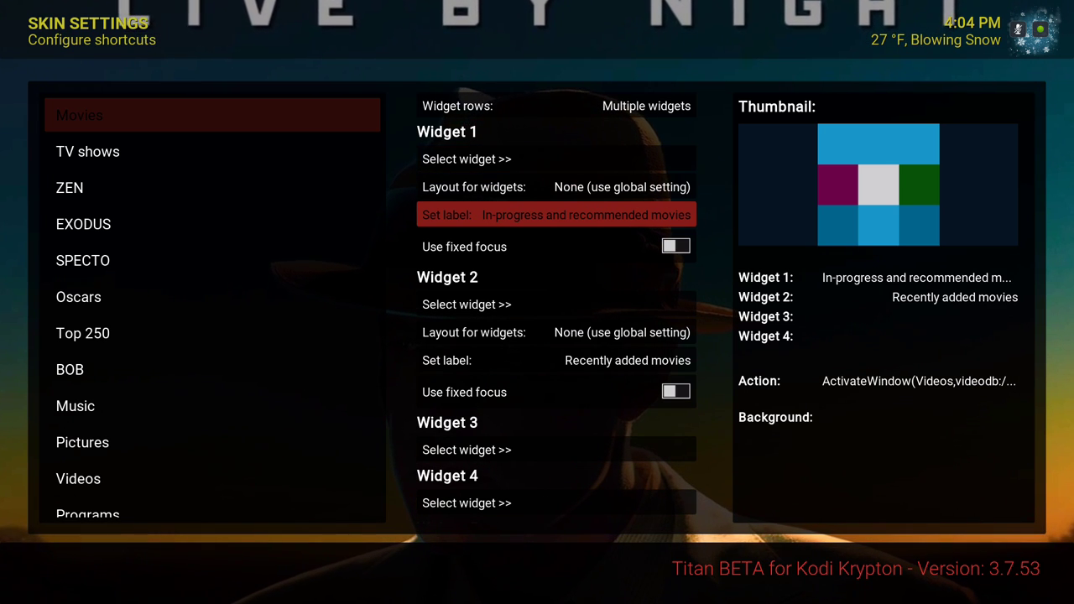
{"action": "key", "text": "Up"}
{"action": "key", "text": "Up"}
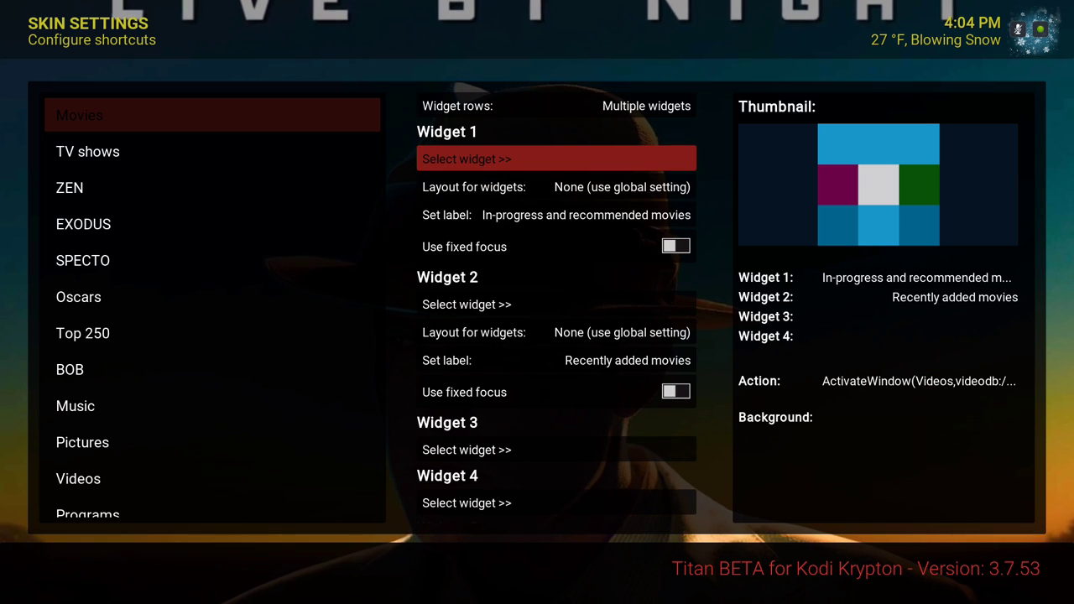
{"action": "key", "text": "Down"}
{"action": "key", "text": "Down"}
{"action": "key", "text": "Down"}
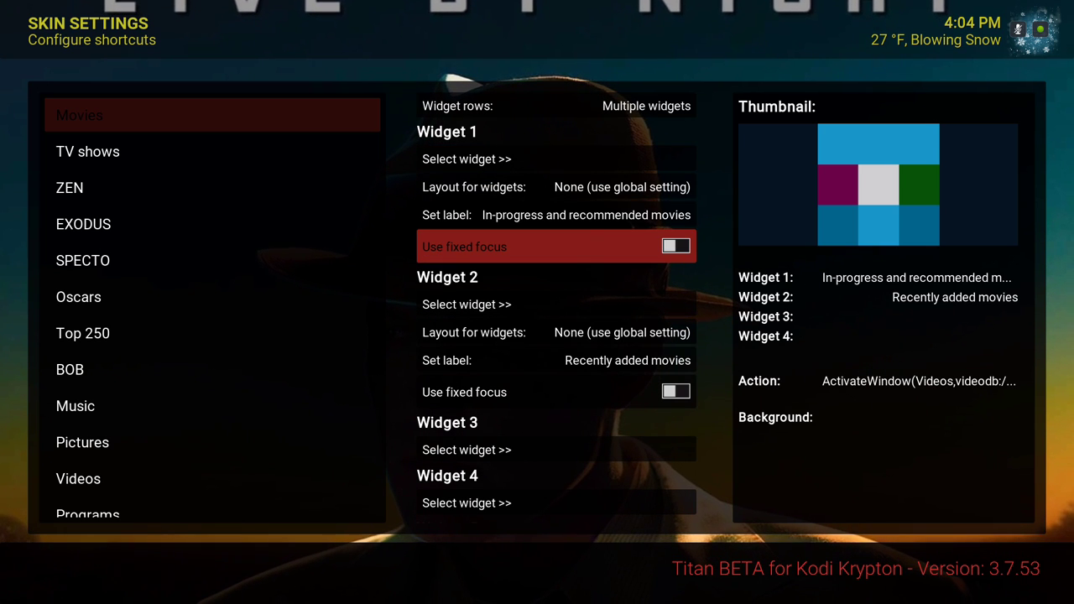
{"action": "key", "text": "Up"}
{"action": "key", "text": "Up"}
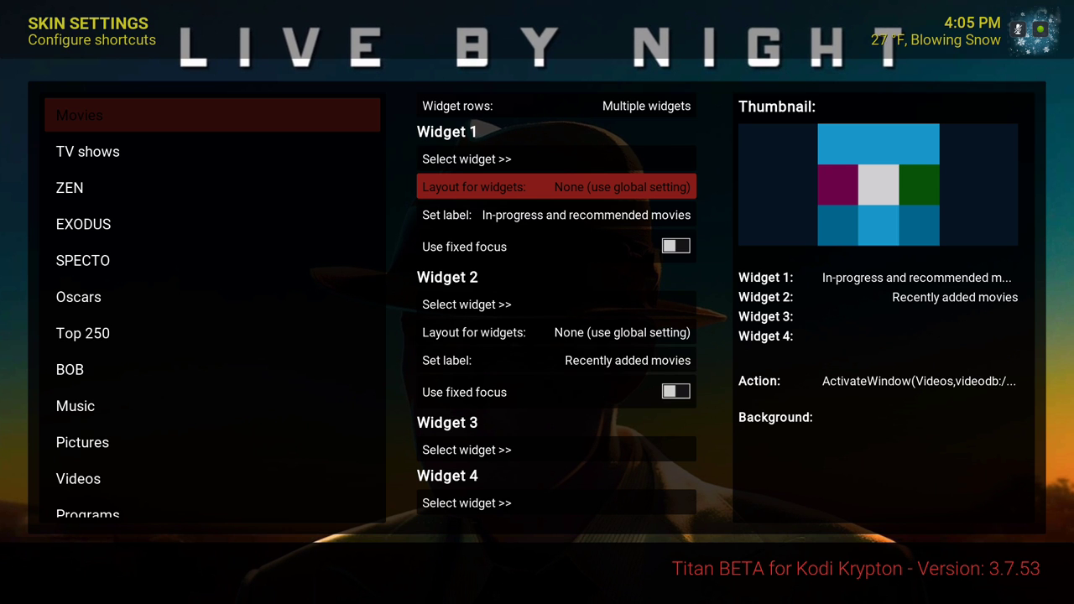
- Review Widget 2's Recently added movies settings and land on its Select widget option
{"action": "key", "text": "Down"}
{"action": "key", "text": "Down"}
{"action": "key", "text": "Down"}
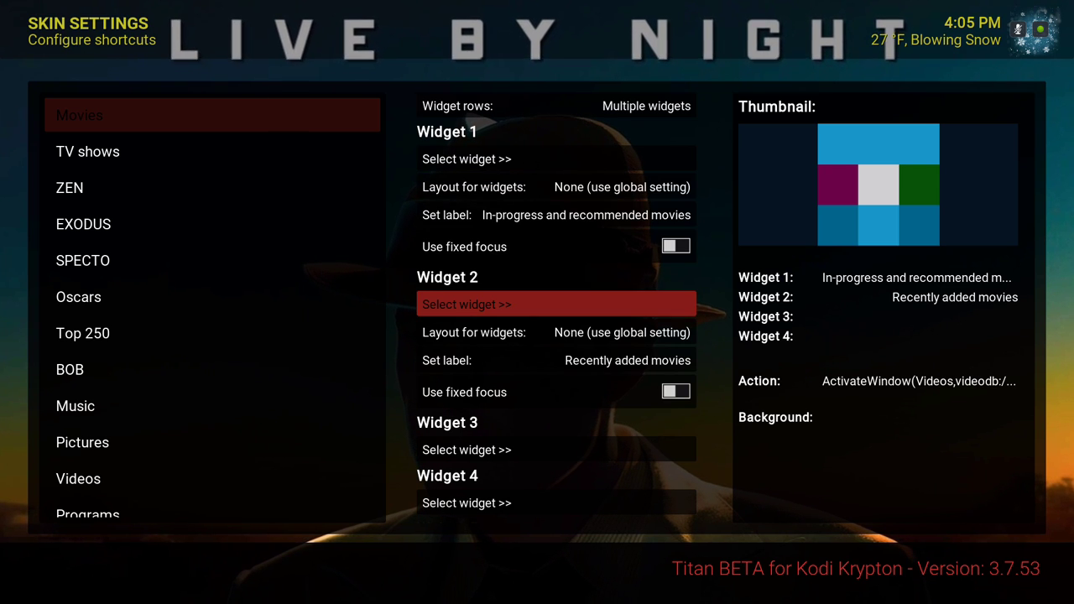
{"action": "key", "text": "Down"}
{"action": "key", "text": "Down"}
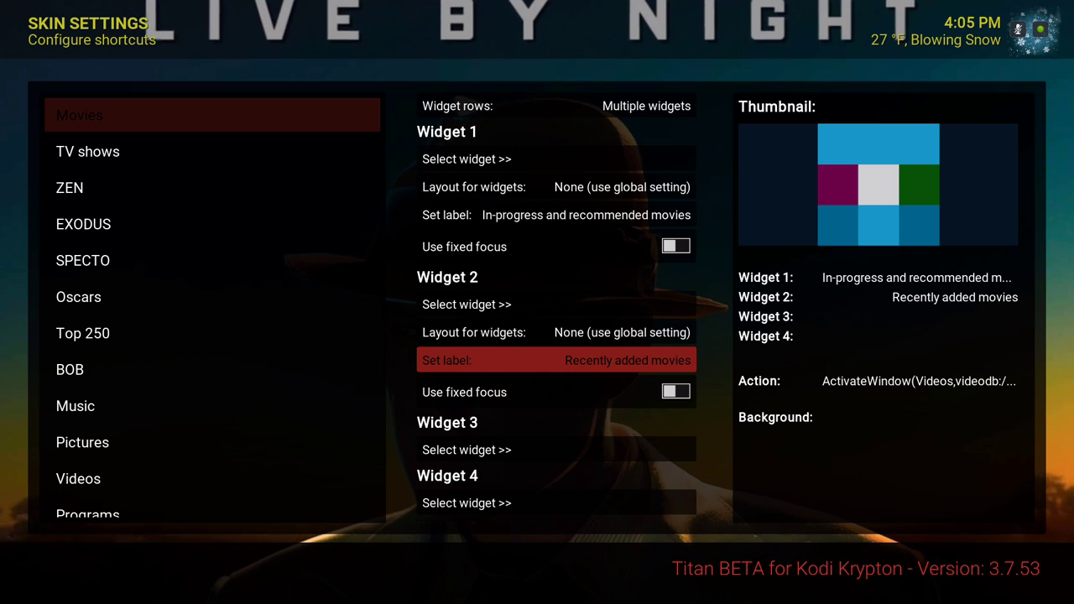
{"action": "key", "text": "Up"}
{"action": "key", "text": "Up"}
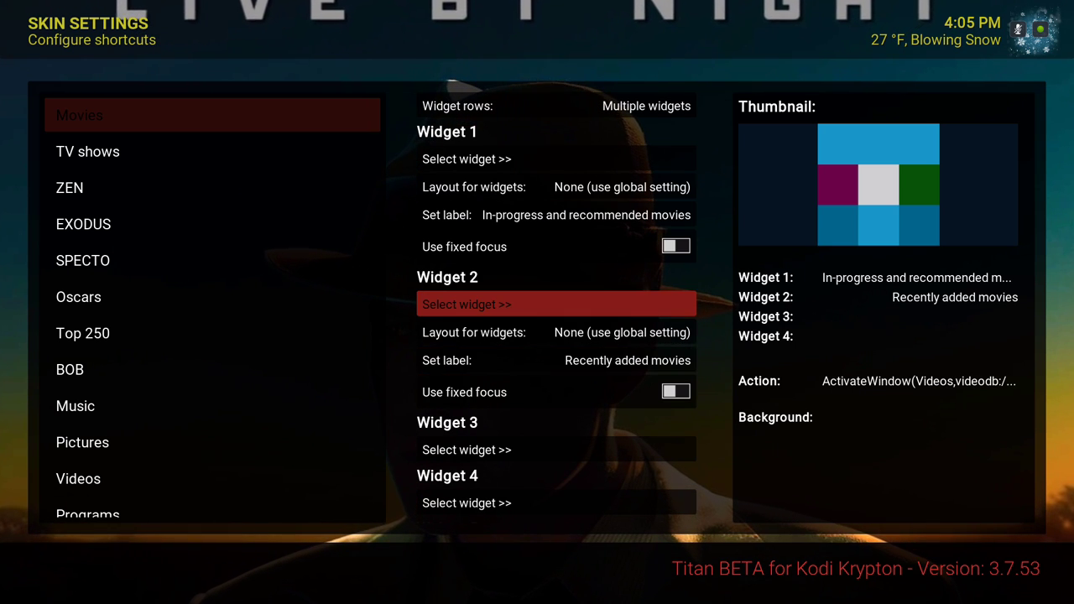
{"action": "key", "text": "Down"}
{"action": "key", "text": "Down"}
{"action": "key", "text": "Up"}
{"action": "key", "text": "Up"}
{"action": "key", "text": "Down"}
{"action": "key", "text": "Down"}
{"action": "key", "text": "Up"}
{"action": "key", "text": "Up"}
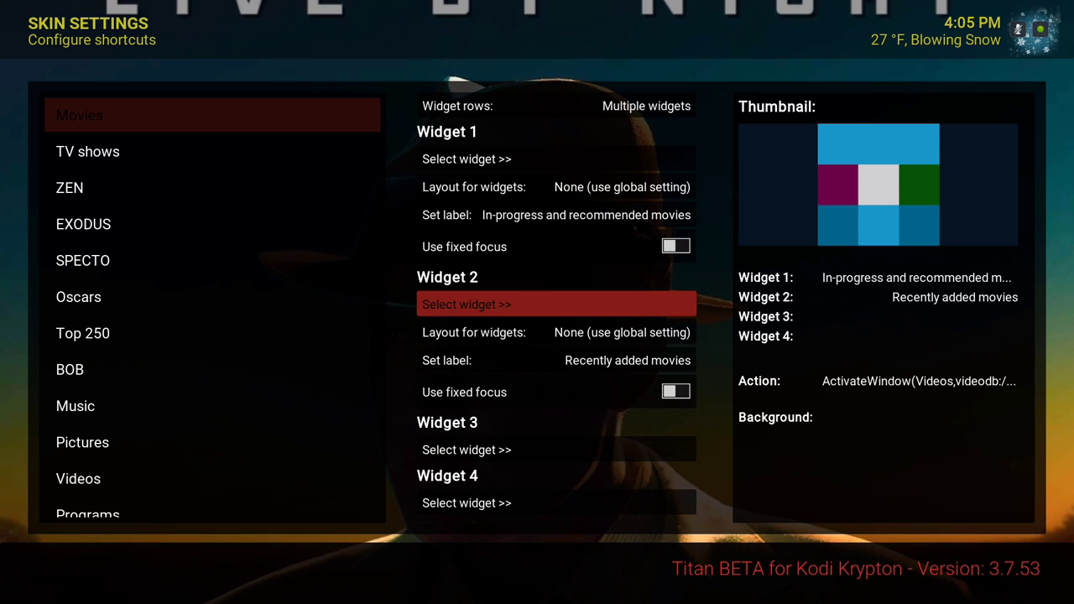
- In the Widget 2 chooser, open Video Library > Movies
{"action": "key", "text": "Return"}
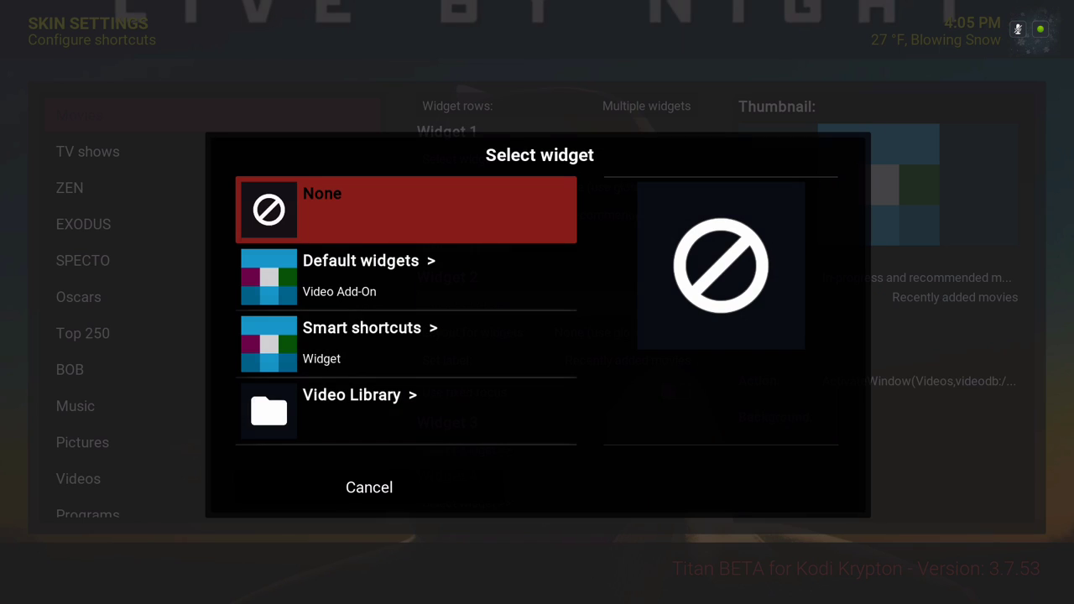
{"action": "key", "text": "Down"}
{"action": "key", "text": "Down"}
{"action": "key", "text": "Down"}
{"action": "key", "text": "Down"}
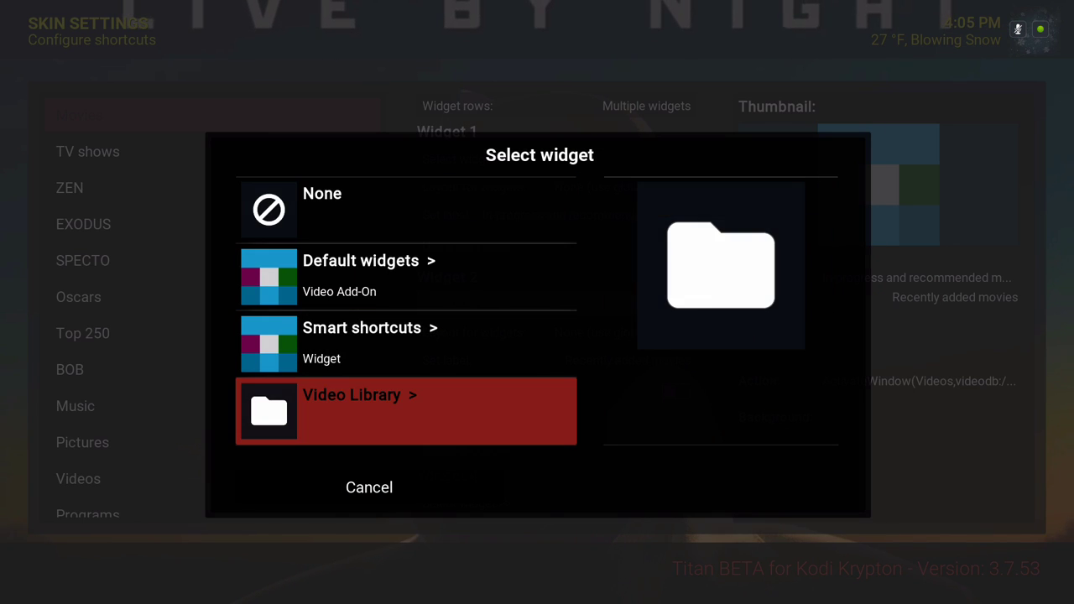
{"action": "key", "text": "Up"}
{"action": "key", "text": "Return"}
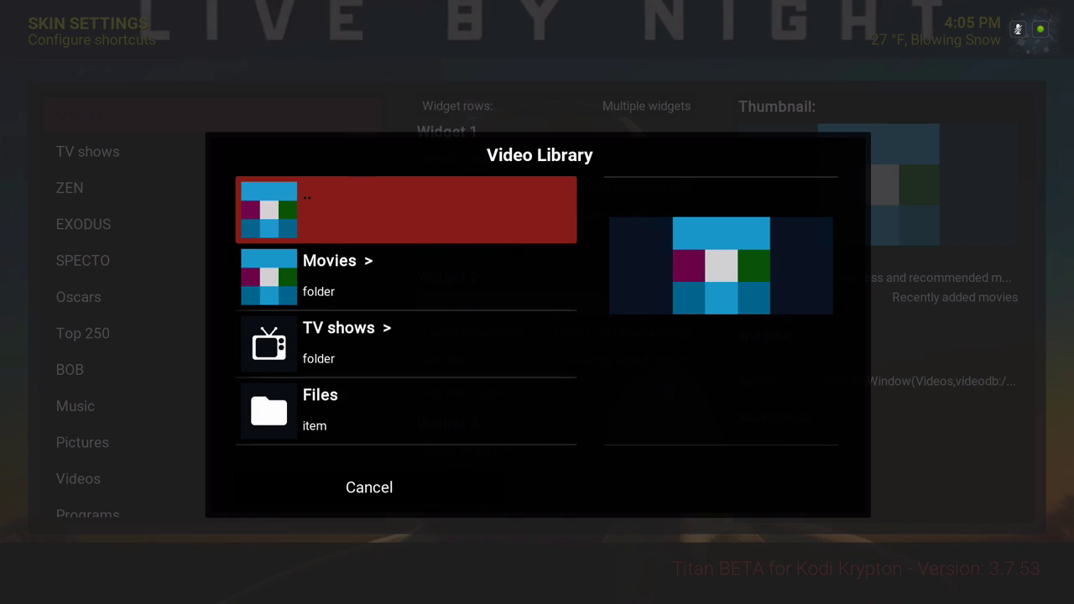
{"action": "key", "text": "Down"}
{"action": "key", "text": "Return"}
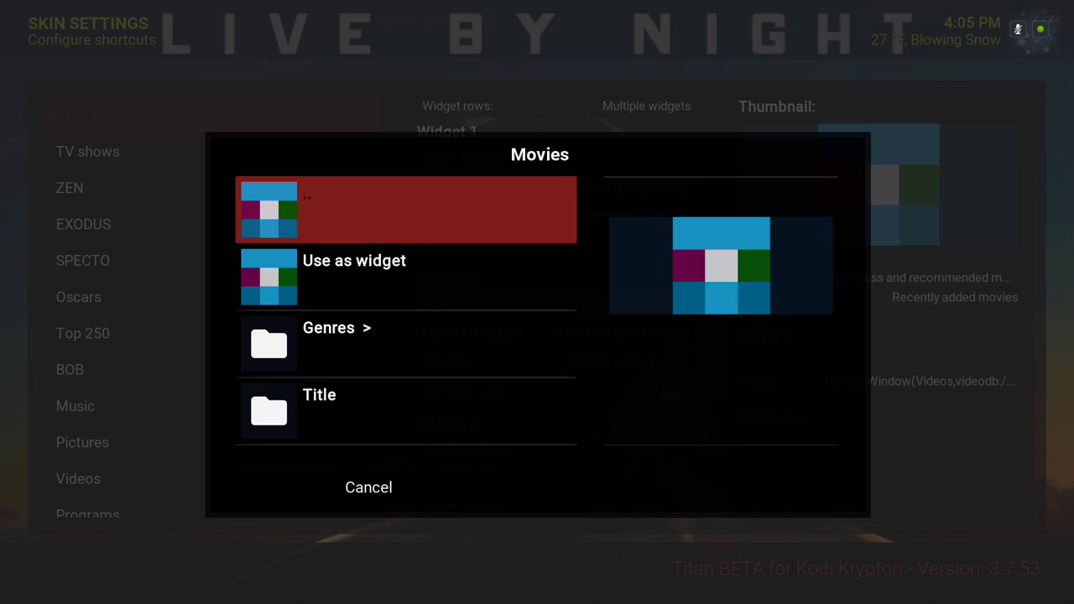
- Scroll the Movies categories past Recently added movies, then close without choosing anything
{"action": "key", "text": "Down"}
{"action": "key", "text": "Down"}
{"action": "key", "text": "Down"}
{"action": "key", "text": "Down"}
{"action": "key", "text": "Down"}
{"action": "key", "text": "Down"}
{"action": "key", "text": "Down"}
{"action": "key", "text": "Down"}
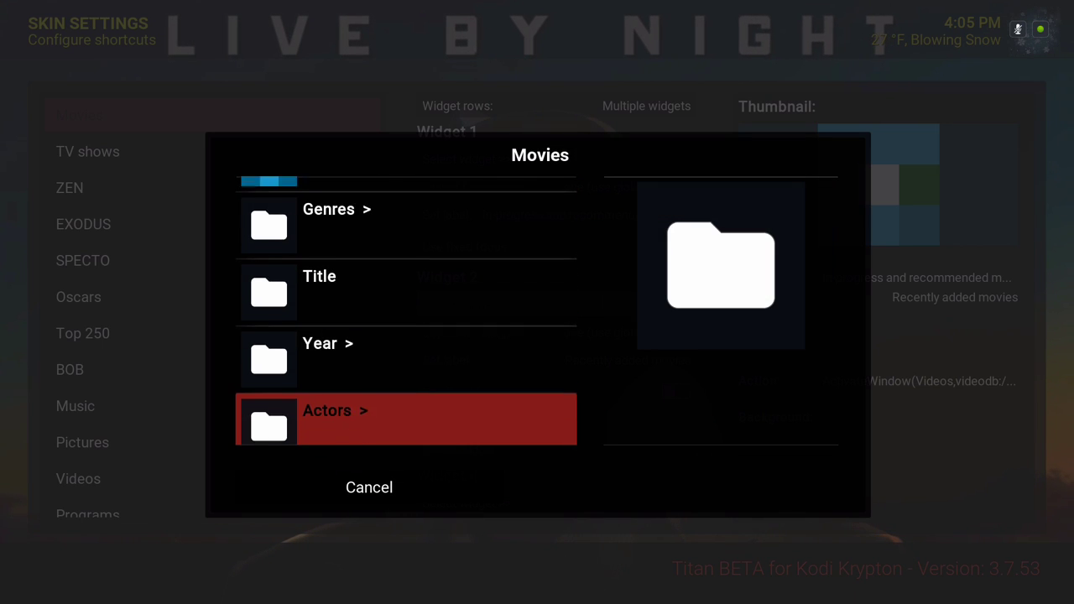
{"action": "key", "text": "Down"}
{"action": "key", "text": "Down"}
{"action": "key", "text": "Down"}
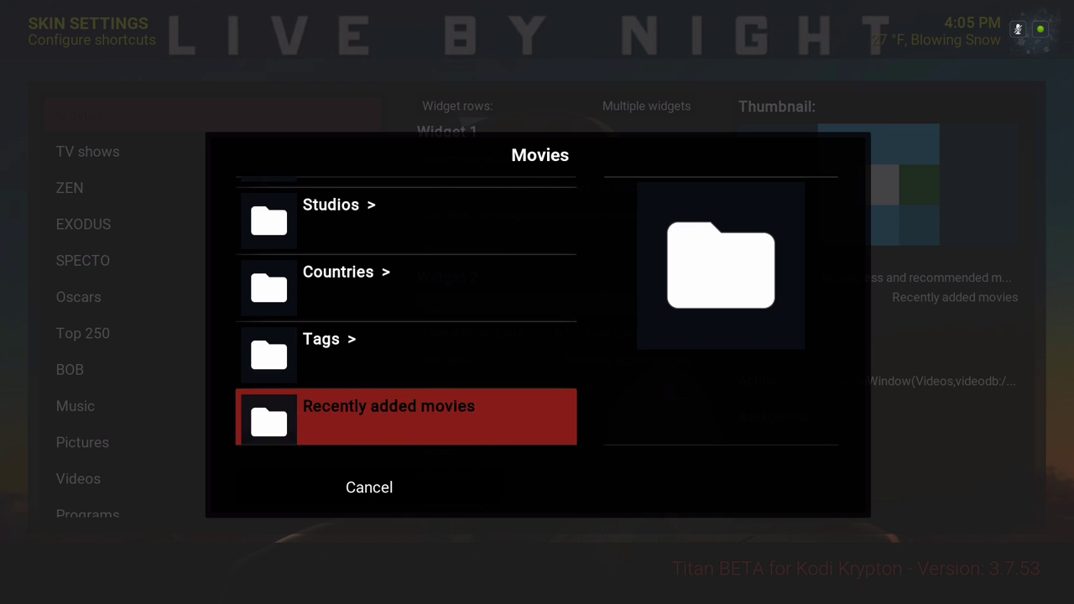
{"action": "key", "text": "Up"}
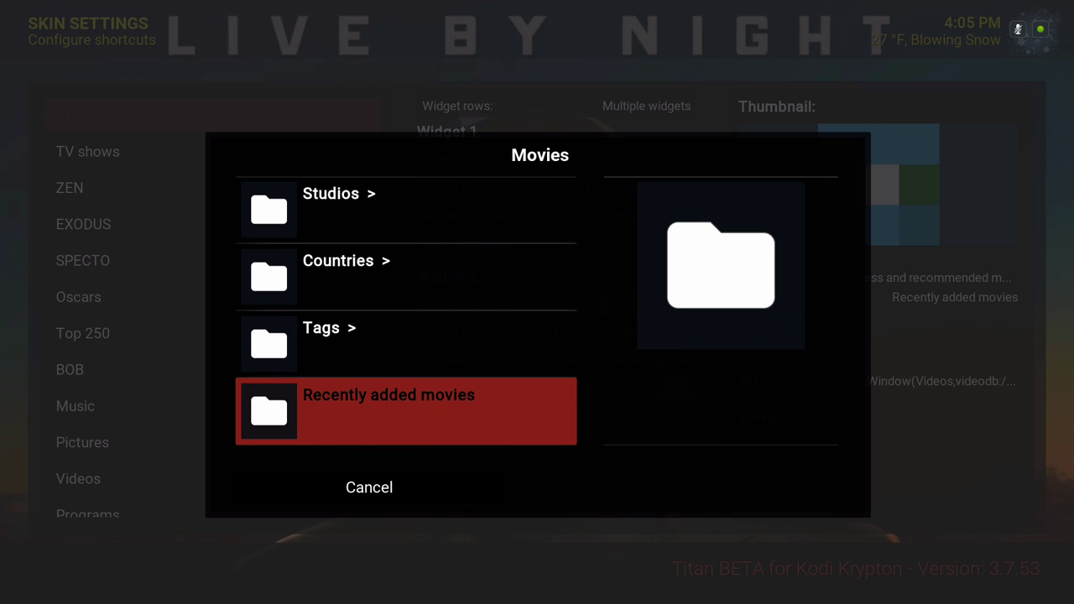
{"action": "key", "text": "Up"}
{"action": "key", "text": "Up"}
{"action": "key", "text": "Up"}
{"action": "key", "text": "Up"}
{"action": "key", "text": "Up"}
{"action": "key", "text": "Up"}
{"action": "key", "text": "Up"}
{"action": "key", "text": "Up"}
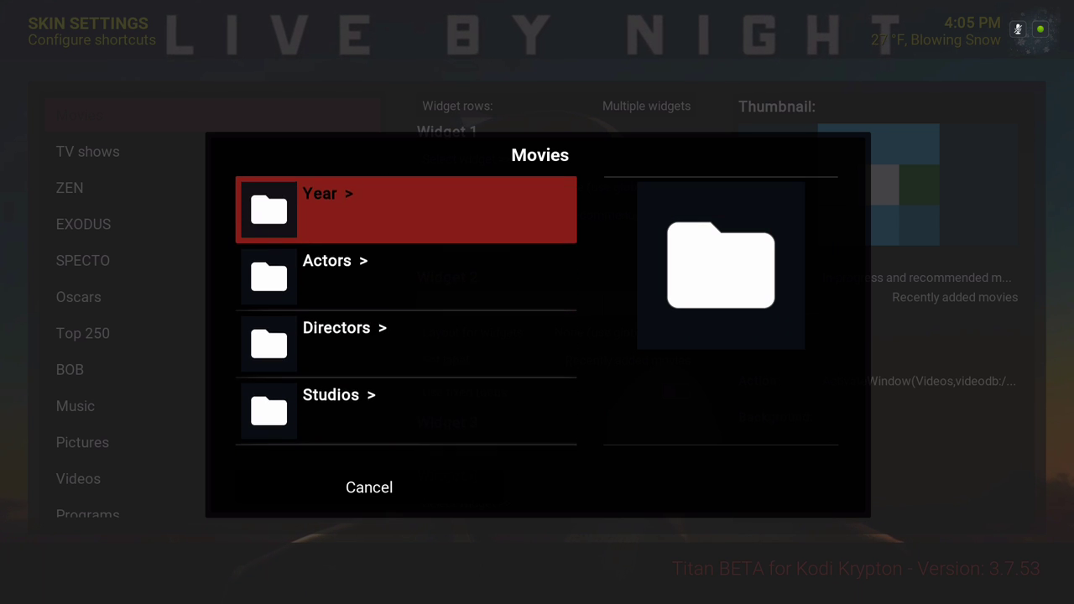
{"action": "key", "text": "Up"}
{"action": "key", "text": "Down"}
{"action": "key", "text": "Down"}
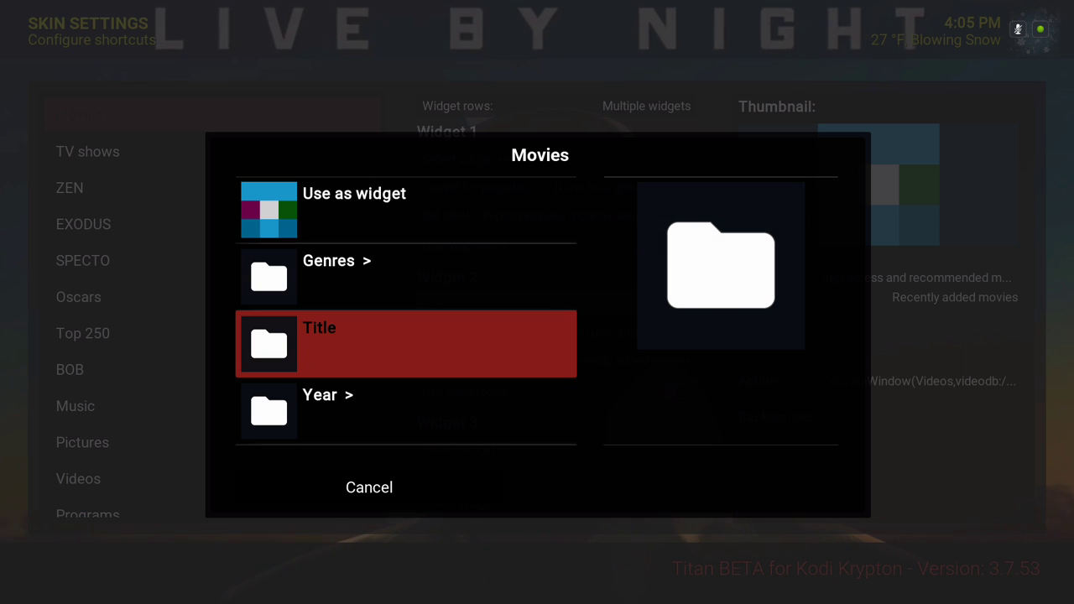
{"action": "key", "text": "Up"}
{"action": "key", "text": "Up"}
{"action": "key", "text": "Up"}
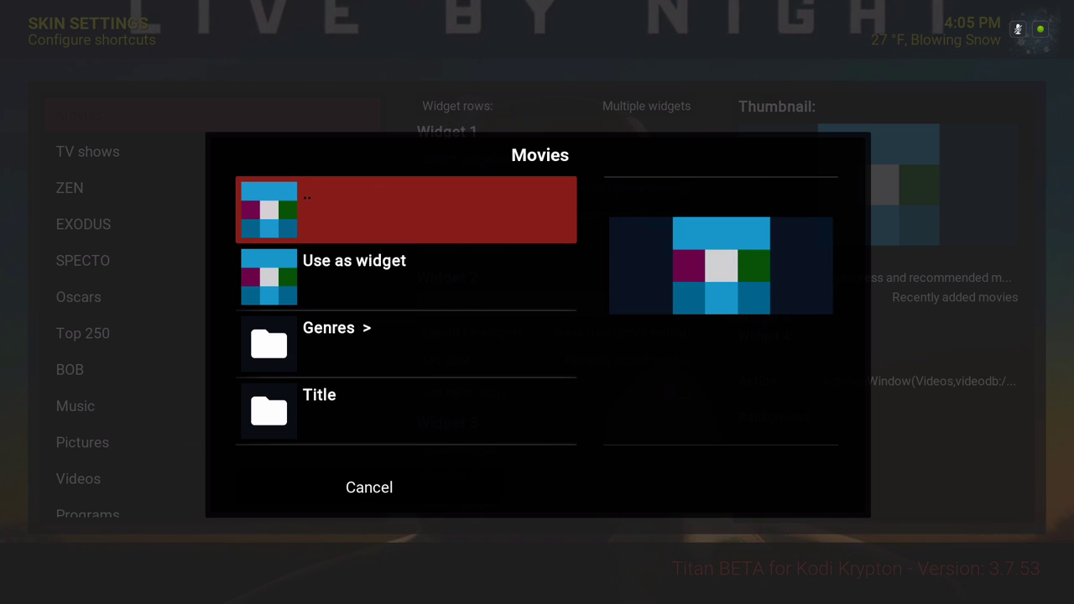
{"action": "key", "text": "Return"}
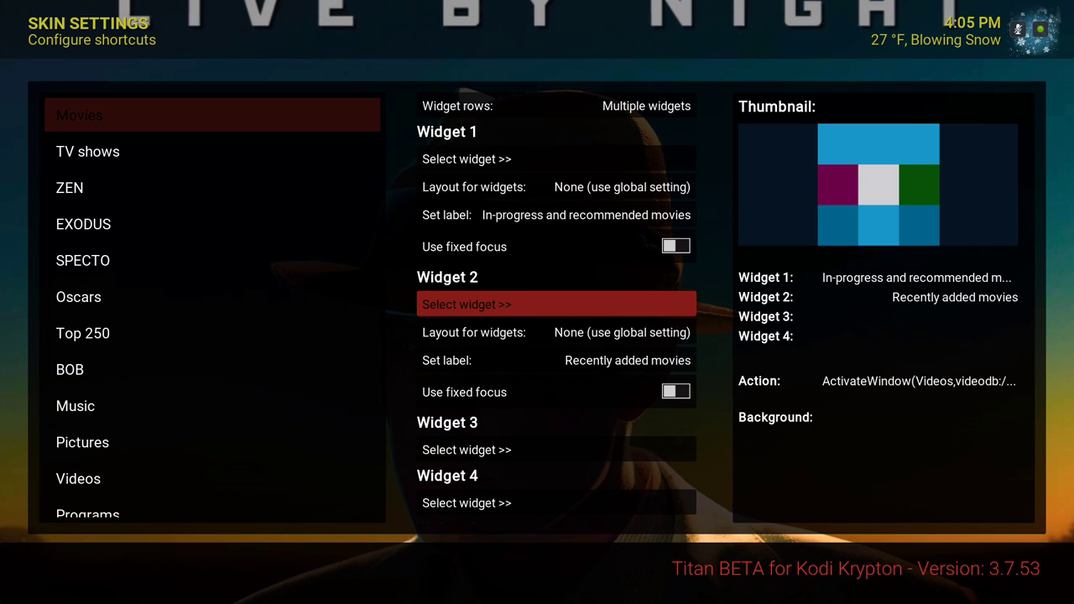
- Preview the widget slots up to Widget 8, then switch to the TV shows item's widget settings
{"action": "key", "text": "Down"}
{"action": "key", "text": "Down"}
{"action": "key", "text": "Down"}
{"action": "key", "text": "Down"}
{"action": "key", "text": "Down"}
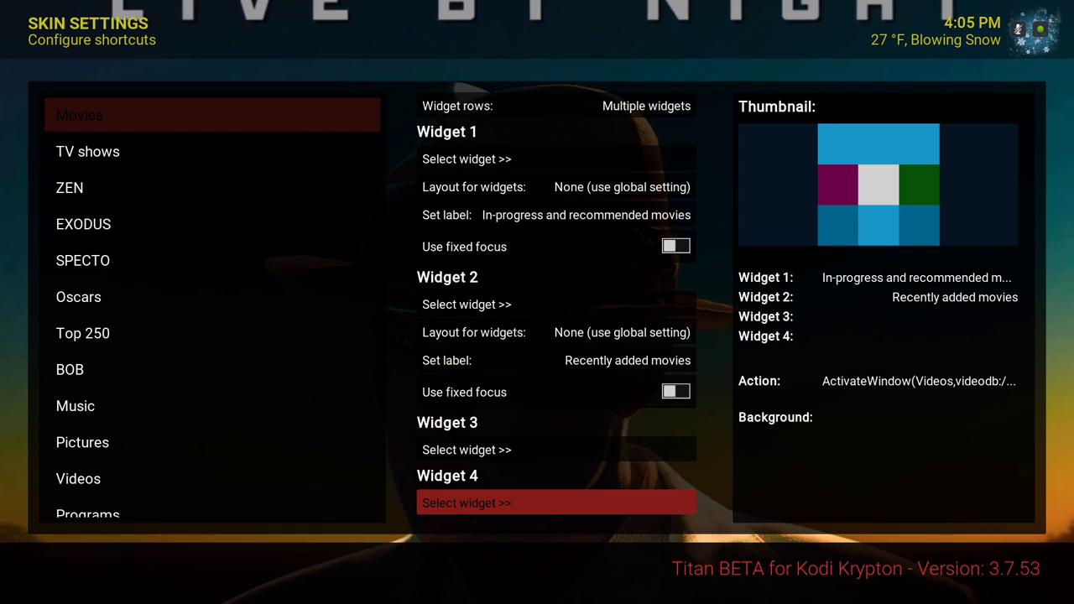
{"action": "key", "text": "Left"}
{"action": "key", "text": "Down"}
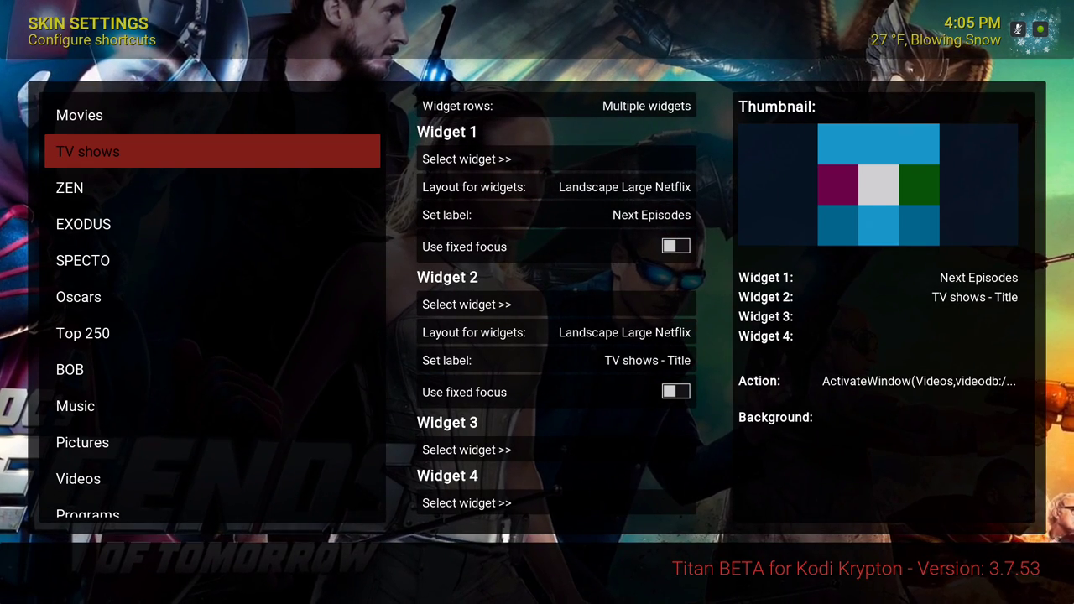
{"action": "key", "text": "Up"}
{"action": "key", "text": "Right"}
{"action": "key", "text": "Down"}
{"action": "key", "text": "Down"}
{"action": "key", "text": "Down"}
{"action": "key", "text": "Down"}
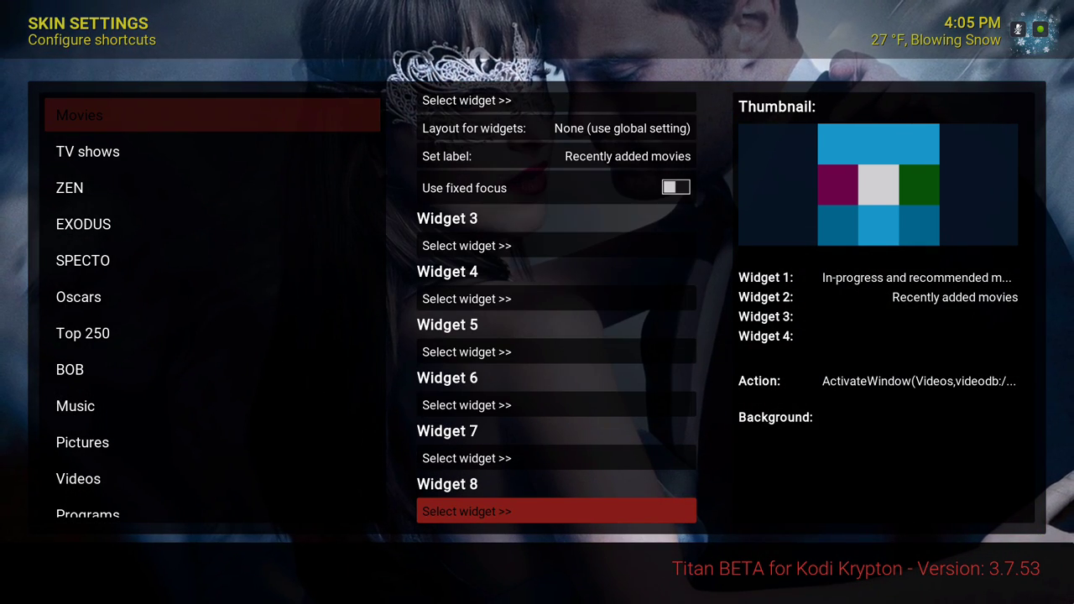
{"action": "key", "text": "Up"}
{"action": "key", "text": "Up"}
{"action": "key", "text": "Up"}
{"action": "key", "text": "Up"}
{"action": "key", "text": "Up"}
{"action": "key", "text": "Up"}
{"action": "key", "text": "Up"}
{"action": "key", "text": "Up"}
{"action": "key", "text": "Up"}
{"action": "key", "text": "Up"}
{"action": "key", "text": "Up"}
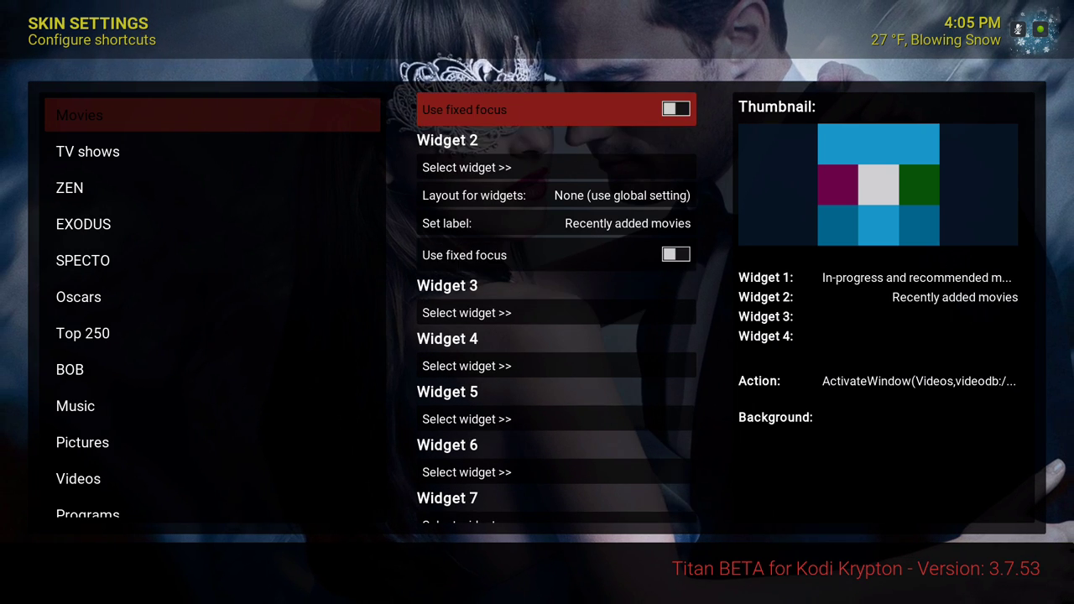
{"action": "key", "text": "Left"}
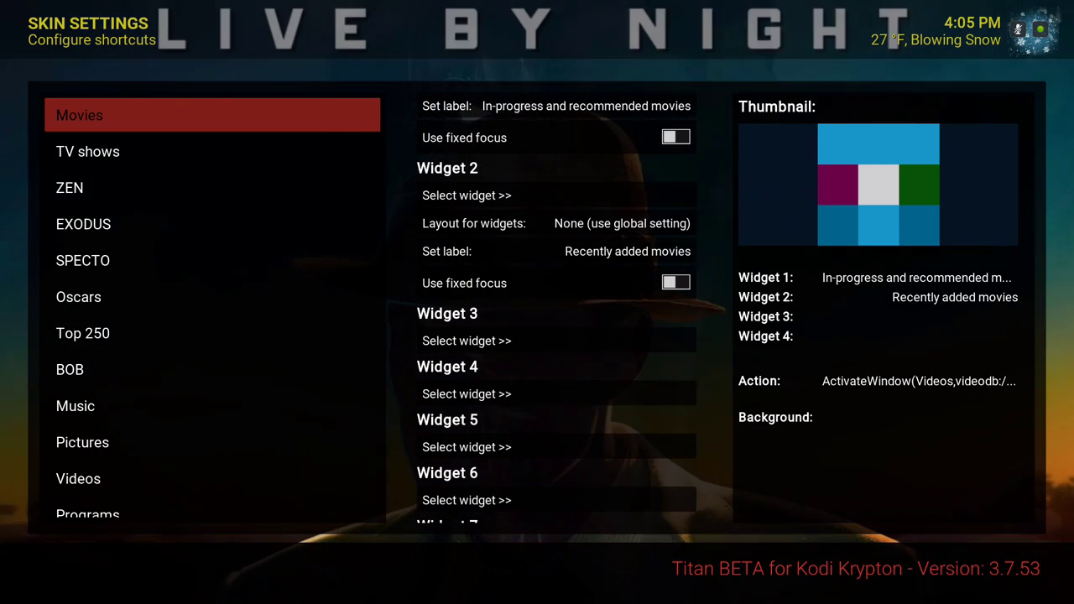
{"action": "key", "text": "Right"}
{"action": "key", "text": "Left"}
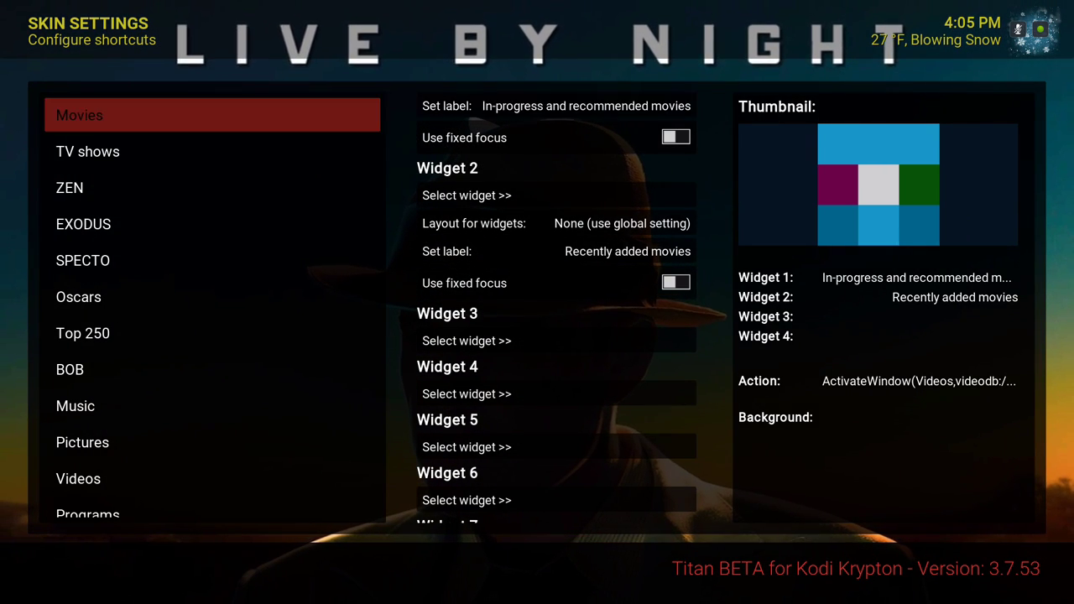
{"action": "key", "text": "Down"}
- Review TV shows Widget 1: its source, layout, Next Episodes label and fixed focus option
{"action": "key", "text": "Right"}
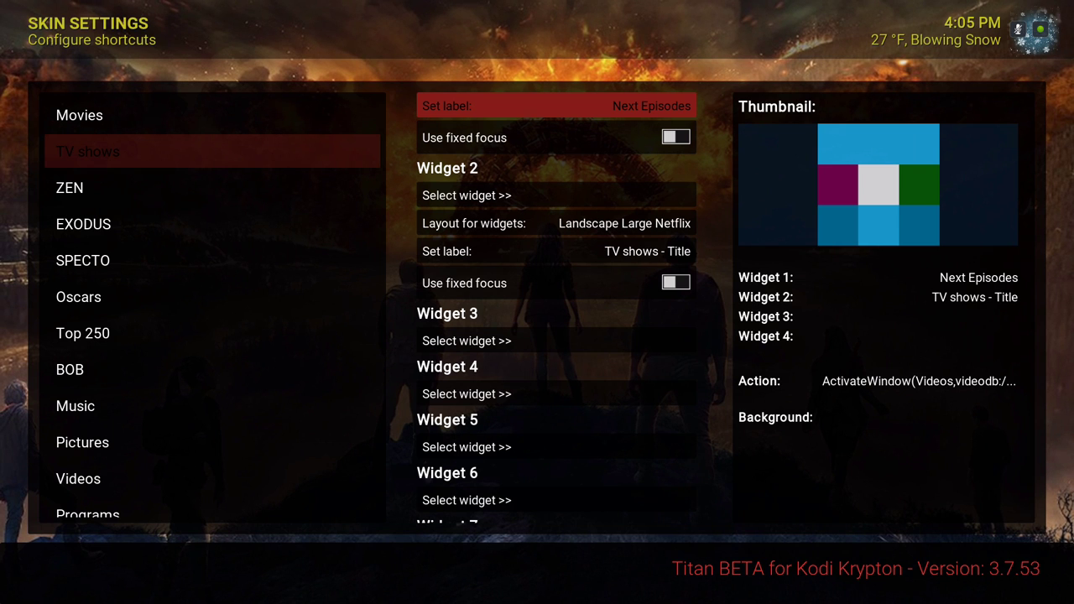
{"action": "key", "text": "Down"}
{"action": "key", "text": "Down"}
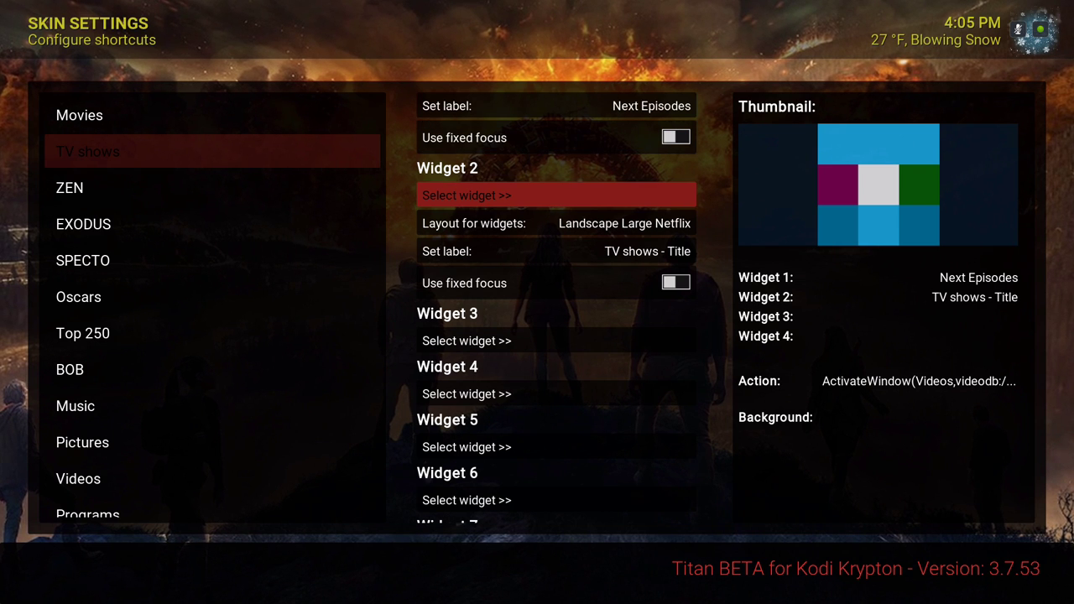
{"action": "key", "text": "Up"}
{"action": "key", "text": "Up"}
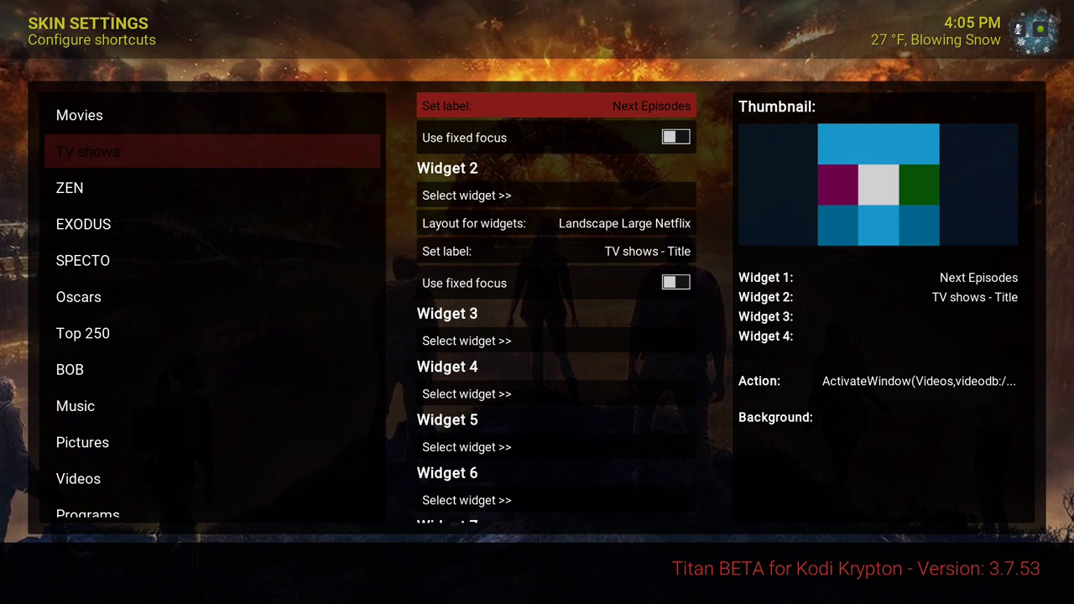
{"action": "key", "text": "Up"}
{"action": "key", "text": "Up"}
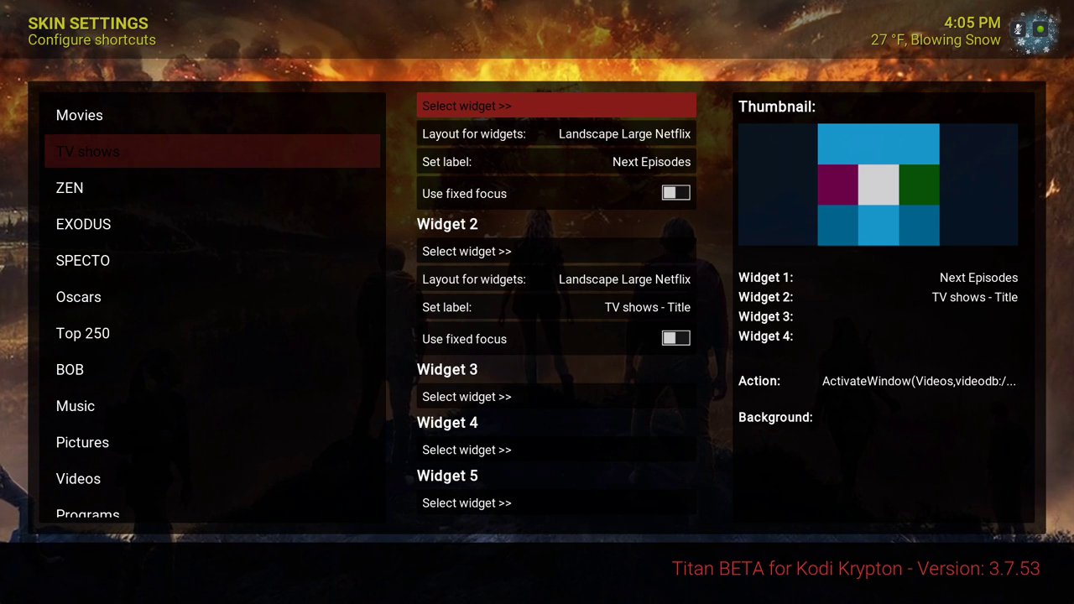
{"action": "key", "text": "Up"}
{"action": "key", "text": "Down"}
{"action": "key", "text": "Down"}
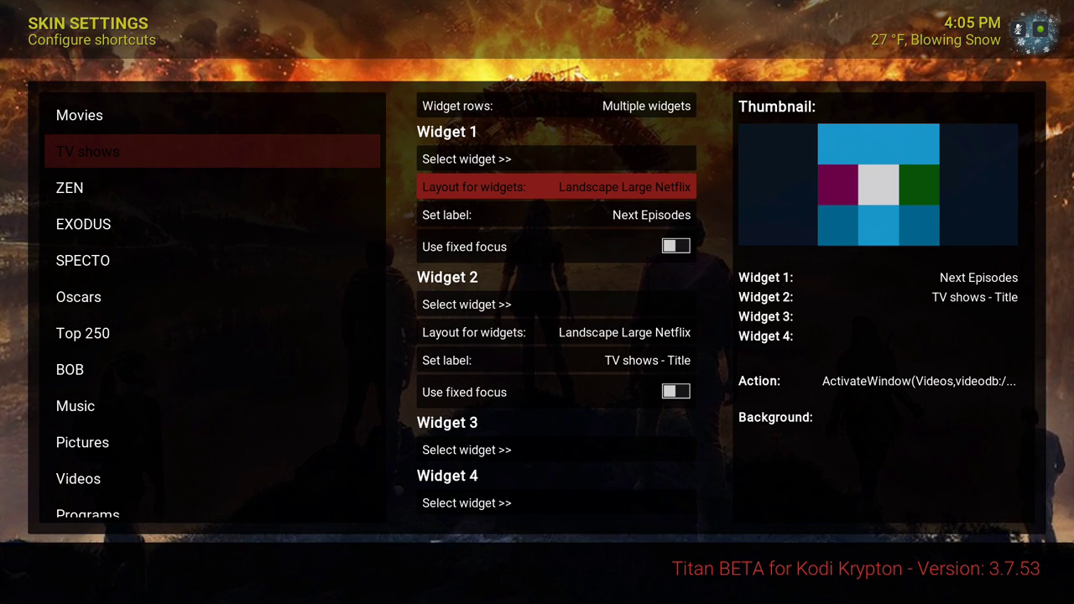
{"action": "key", "text": "Down"}
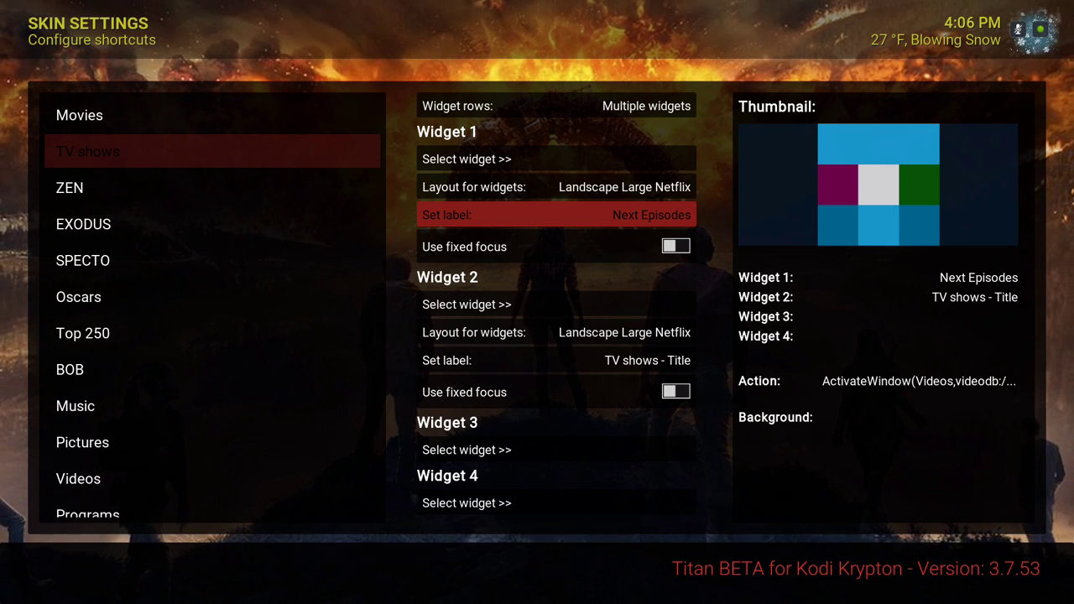
{"action": "key", "text": "Down"}
{"action": "key", "text": "Up"}
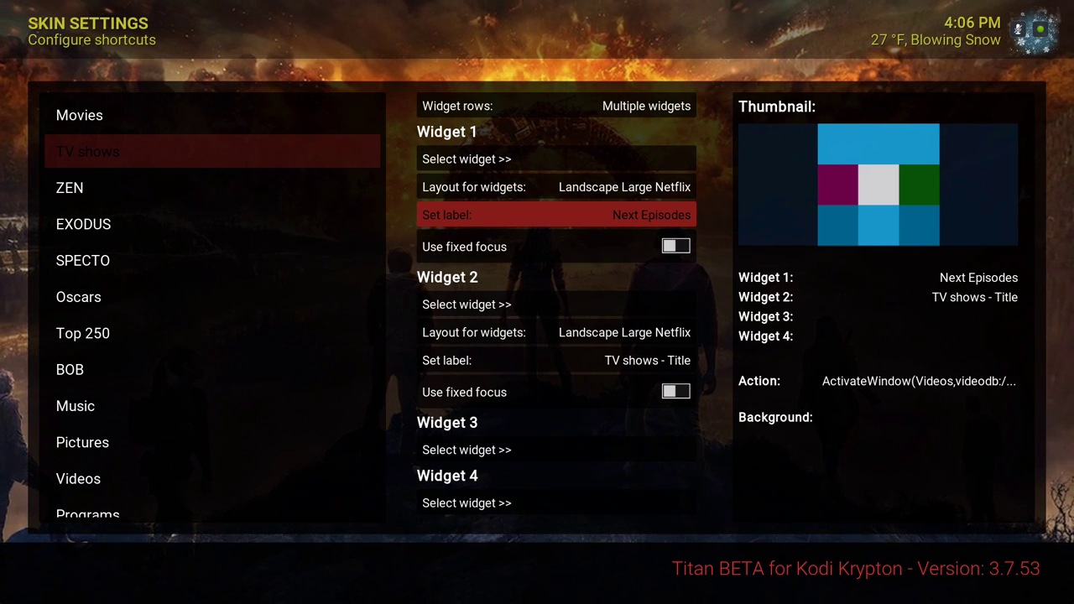
- Check Widget 2's Landscape Large Netflix layout and TV shows - Title label, then select ZEN
{"action": "key", "text": "Down"}
{"action": "key", "text": "Down"}
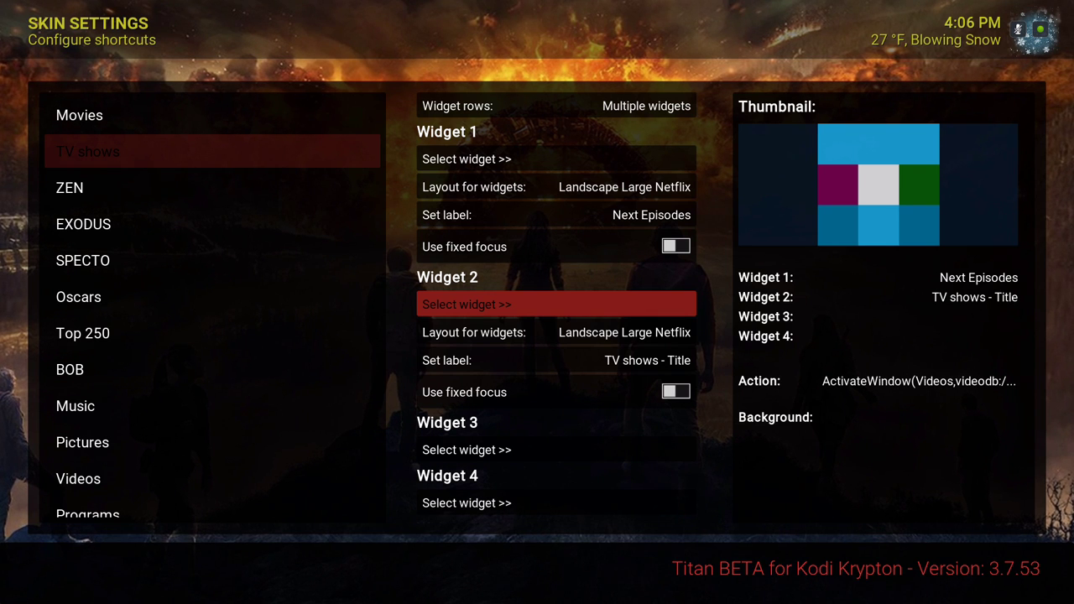
{"action": "key", "text": "Down"}
{"action": "key", "text": "Down"}
{"action": "key", "text": "Up"}
{"action": "key", "text": "Down"}
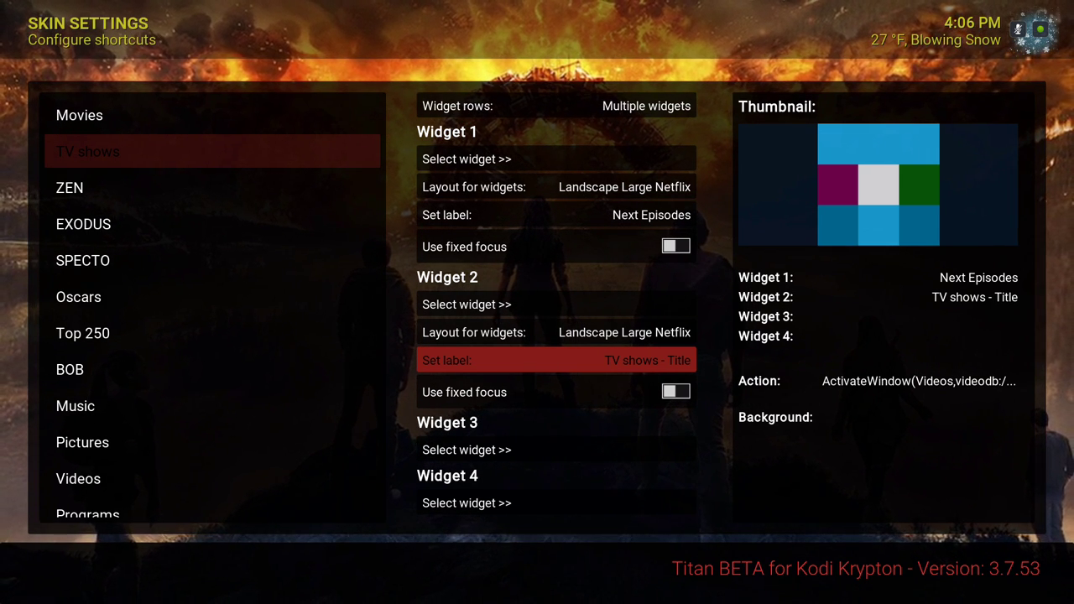
{"action": "key", "text": "Left"}
{"action": "key", "text": "Down"}
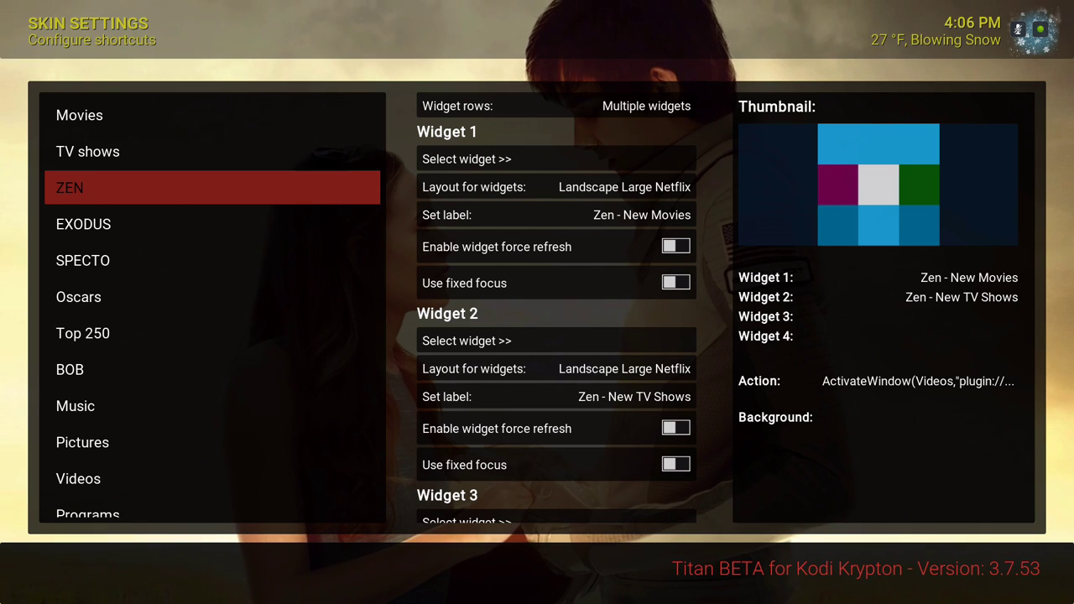
- Look over ZEN's widget settings, including its first widget's layout
{"action": "key", "text": "Right"}
{"action": "key", "text": "Left"}
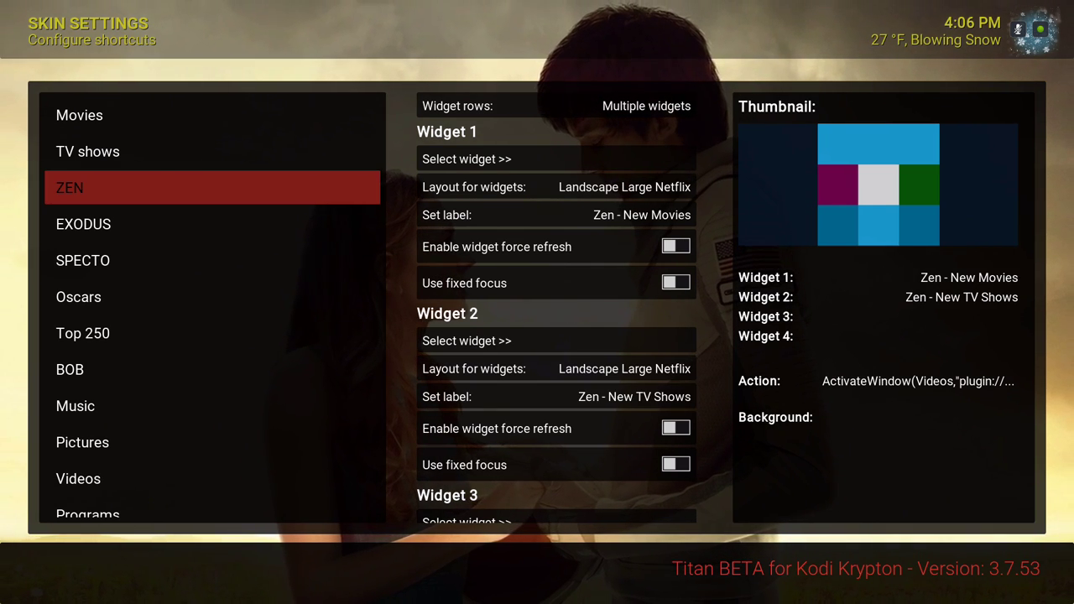
{"action": "key", "text": "Right"}
{"action": "key", "text": "Up"}
{"action": "key", "text": "Up"}
{"action": "key", "text": "Up"}
{"action": "key", "text": "Up"}
{"action": "key", "text": "Up"}
{"action": "key", "text": "Up"}
{"action": "key", "text": "Up"}
{"action": "key", "text": "Up"}
{"action": "key", "text": "Left"}
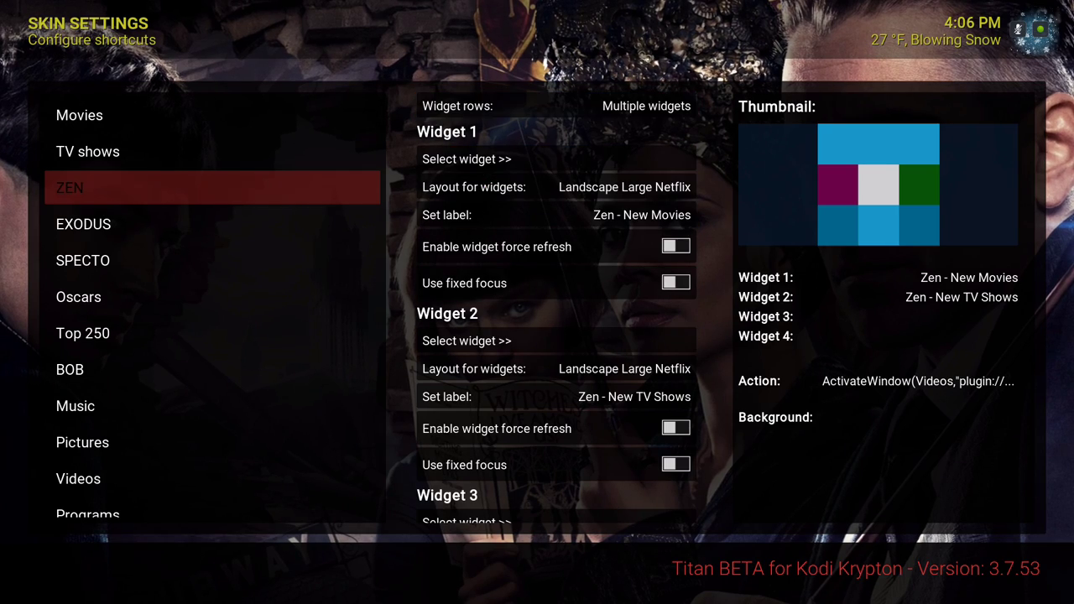
- Return to Skin Settings and reopen the home menu shortcut editor at ZEN's actions
{"action": "key", "text": "Escape"}
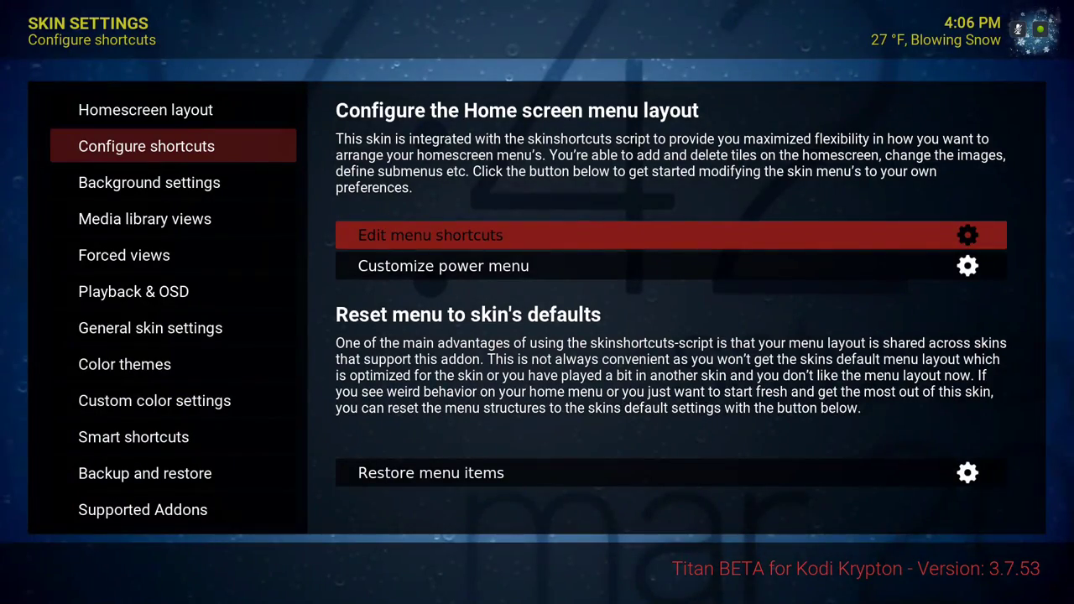
{"action": "key", "text": "Return"}
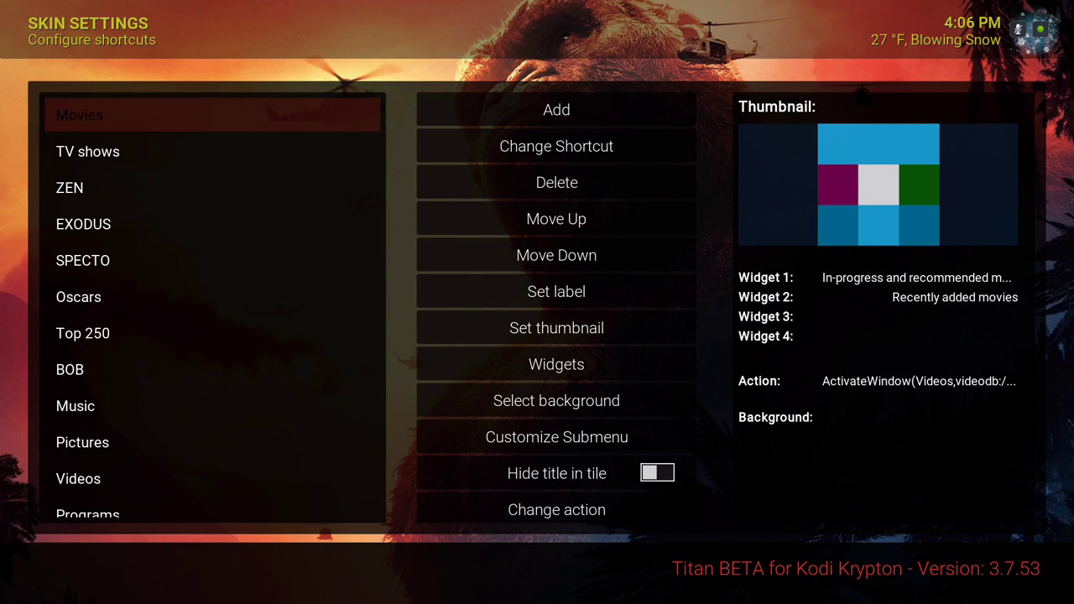
{"action": "key", "text": "Left"}
{"action": "key", "text": "Down"}
{"action": "key", "text": "Down"}
{"action": "key", "text": "Right"}
{"action": "key", "text": "Down"}
{"action": "key", "text": "Down"}
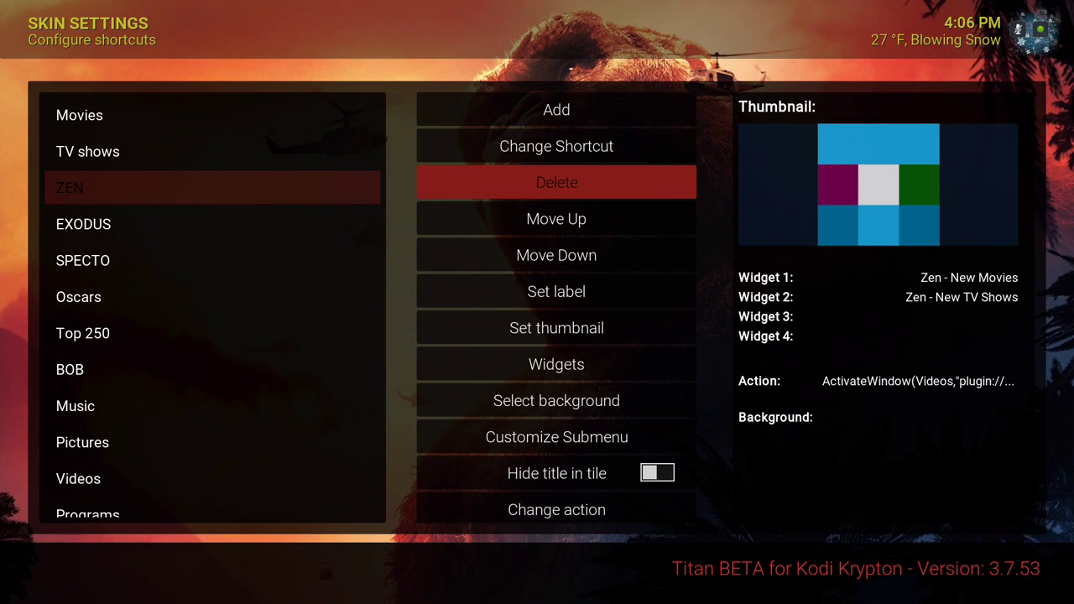
{"action": "key", "text": "Up"}
{"action": "key", "text": "Up"}
{"action": "key", "text": "Return"}
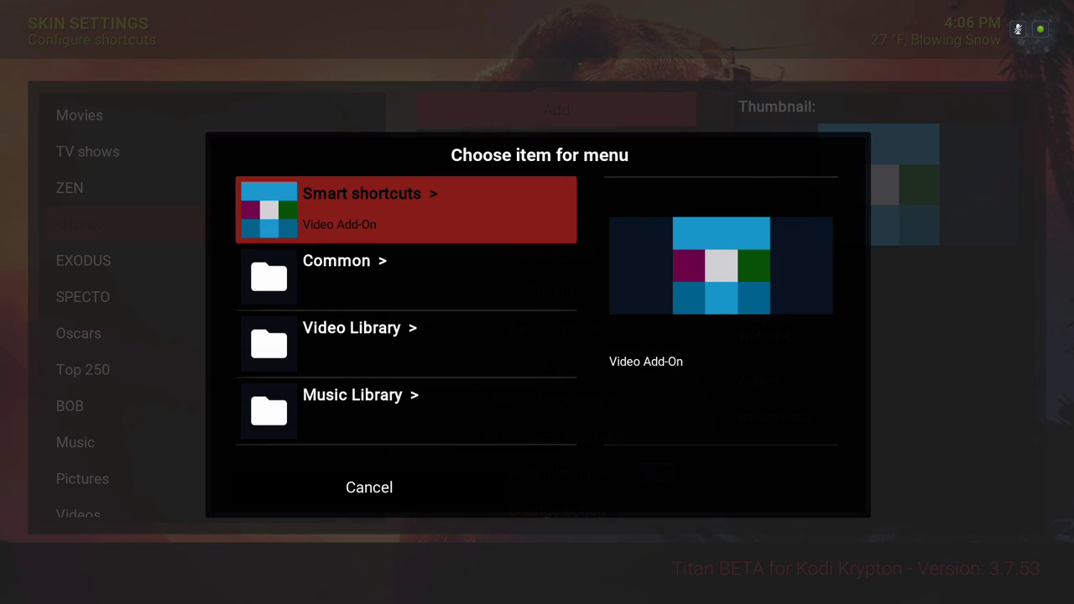
{"action": "key", "text": "Down"}
{"action": "key", "text": "Down"}
{"action": "key", "text": "Down"}
{"action": "key", "text": "Down"}
{"action": "key", "text": "Down"}
{"action": "key", "text": "Down"}
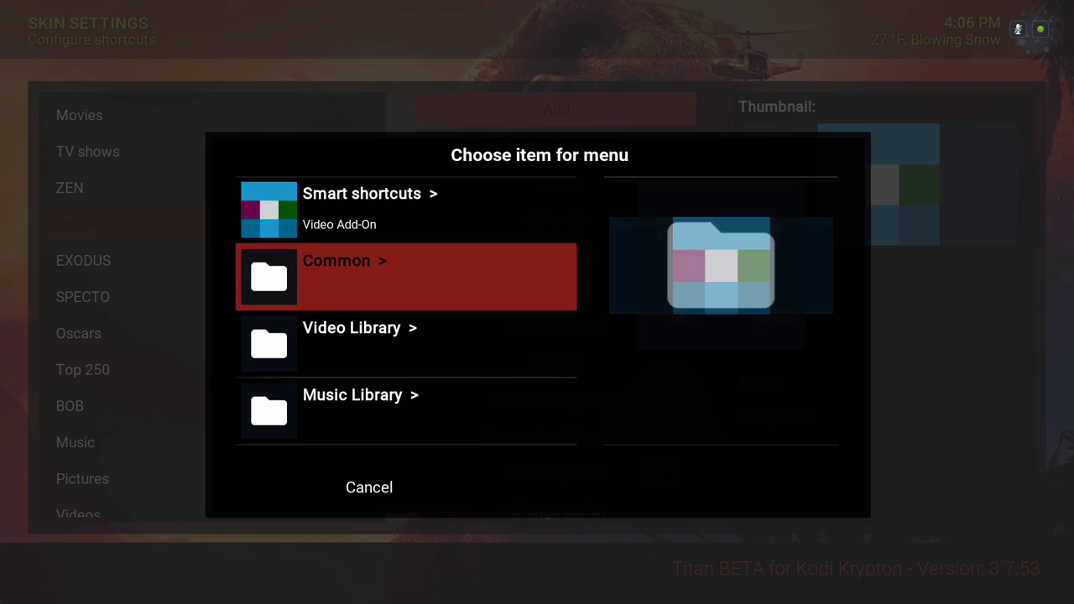
{"action": "key", "text": "Down"}
{"action": "key", "text": "Up"}
{"action": "key", "text": "Up"}
{"action": "key", "text": "Up"}
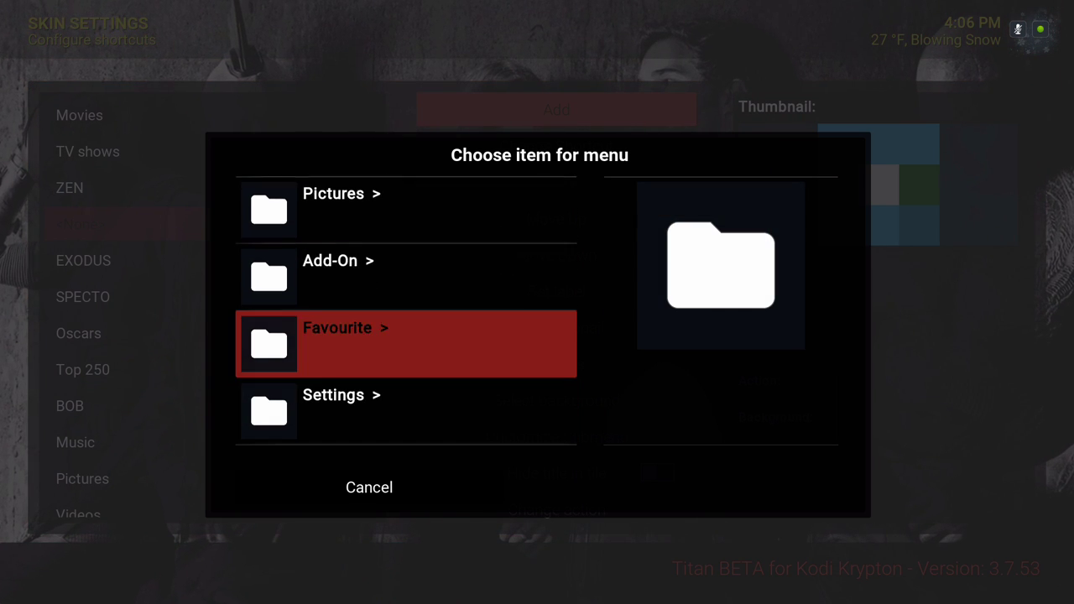
{"action": "key", "text": "Down"}
{"action": "key", "text": "Return"}
{"action": "key", "text": "Down"}
{"action": "key", "text": "Down"}
{"action": "key", "text": "Down"}
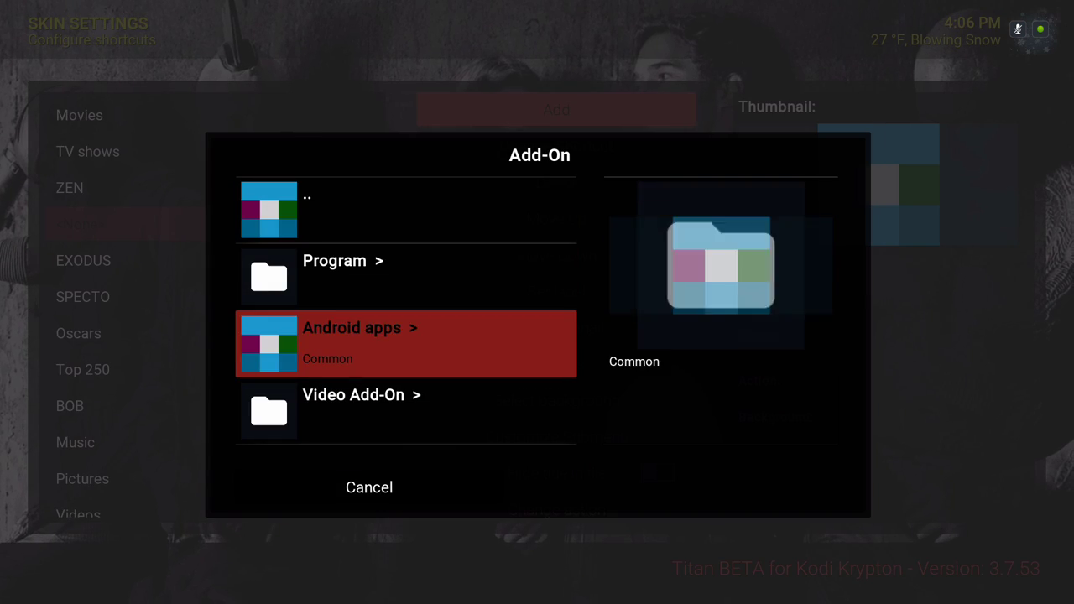
{"action": "key", "text": "Return"}
{"action": "key", "text": "Down"}
{"action": "key", "text": "Down"}
{"action": "key", "text": "Down"}
{"action": "key", "text": "Down"}
{"action": "key", "text": "Down"}
{"action": "key", "text": "Down"}
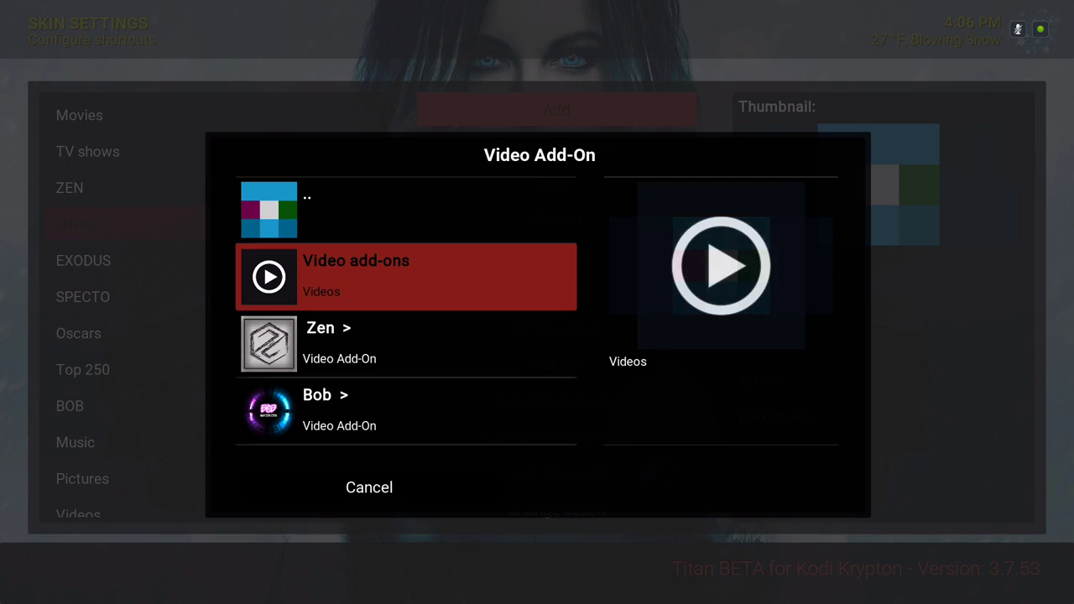
{"action": "key", "text": "Up"}
{"action": "key", "text": "Up"}
{"action": "key", "text": "Up"}
{"action": "key", "text": "Up"}
{"action": "key", "text": "Up"}
{"action": "key", "text": "Up"}
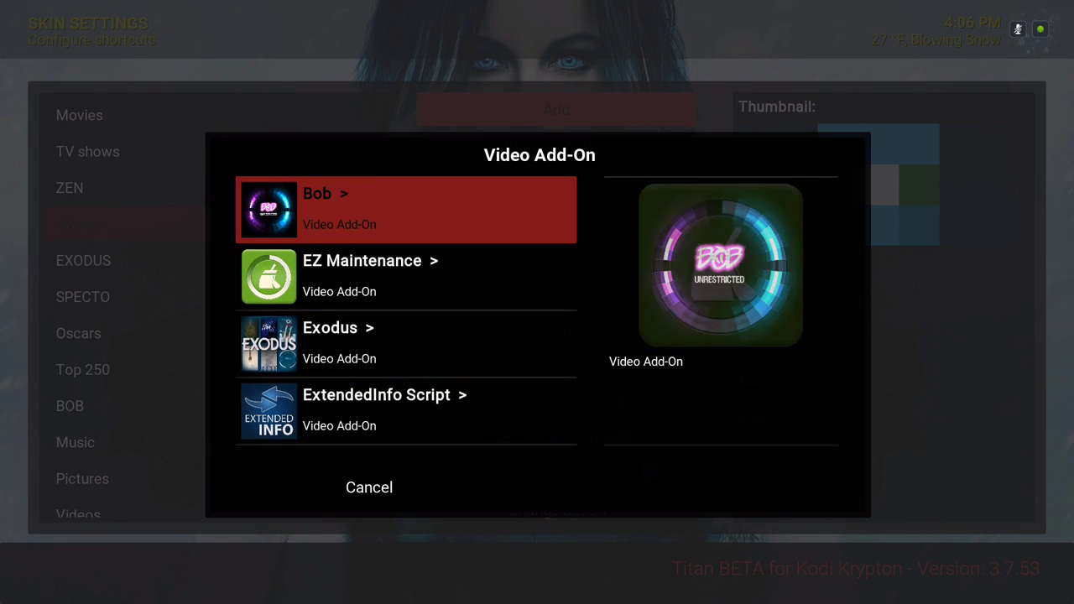
{"action": "key", "text": "Down"}
{"action": "key", "text": "Down"}
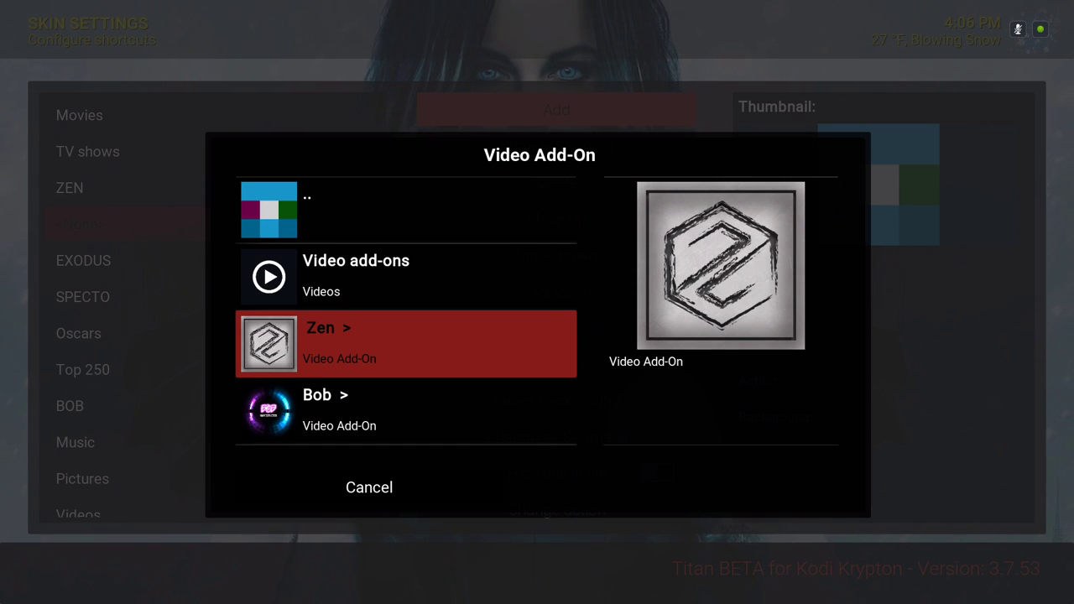
{"action": "key", "text": "Down"}
{"action": "key", "text": "Up"}
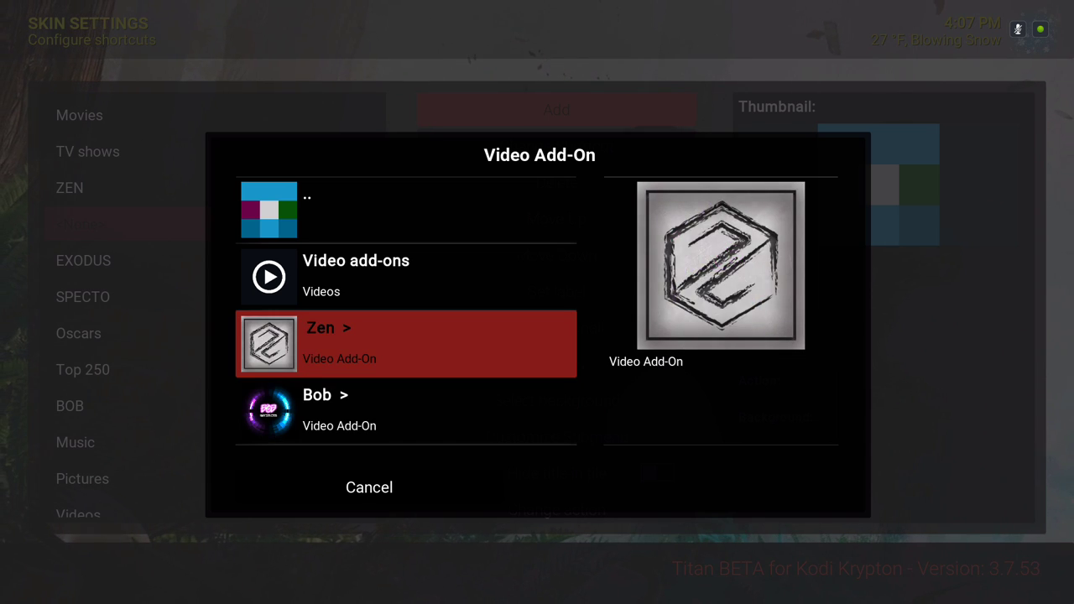
{"action": "key", "text": "Return"}
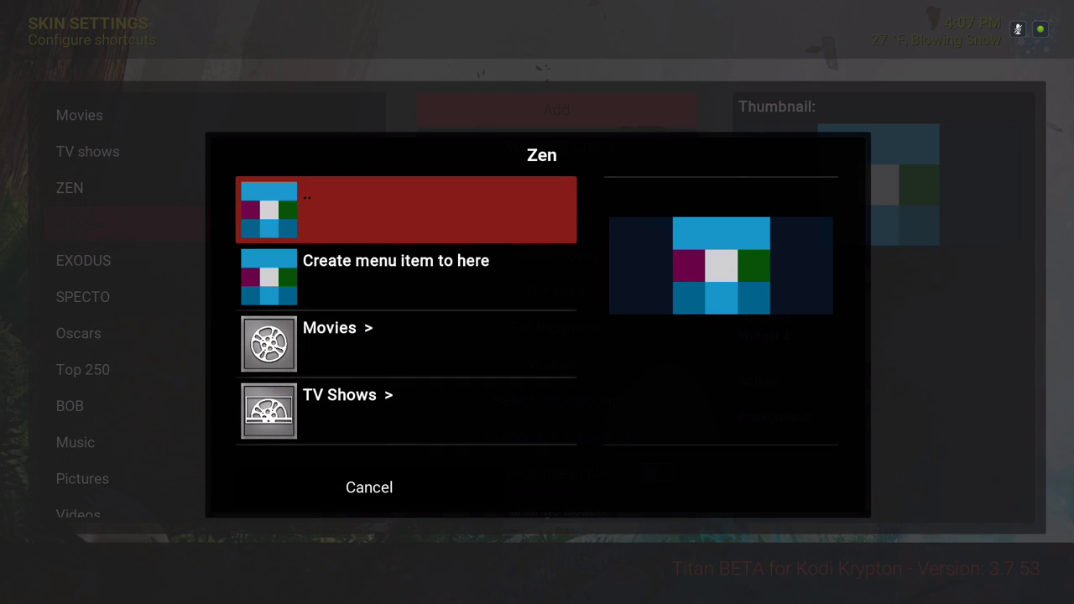
{"action": "key", "text": "Down"}
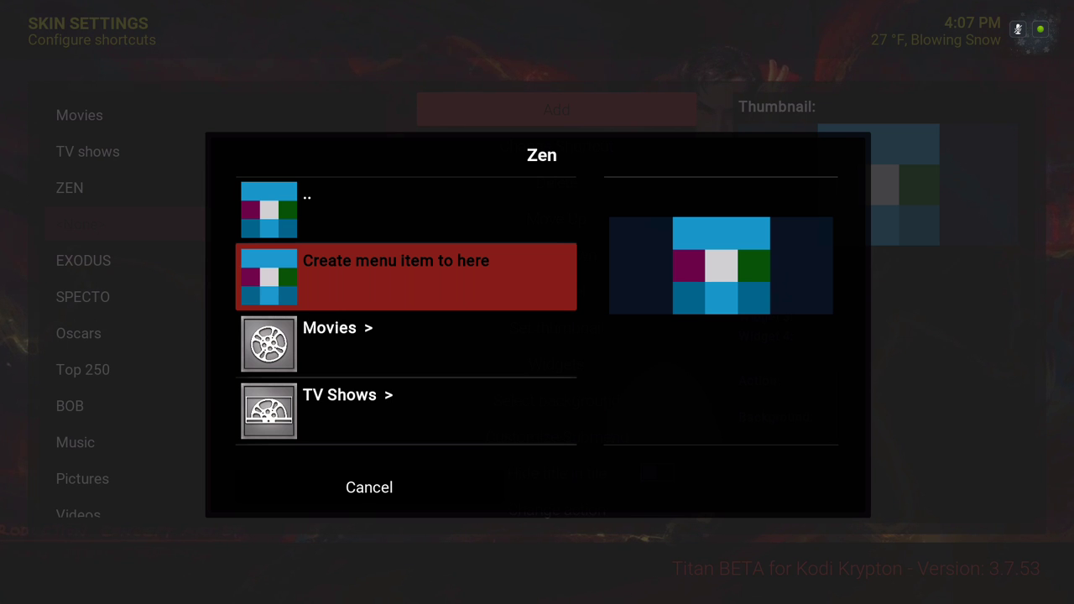
{"action": "key", "text": "Return"}
{"action": "key", "text": "Down"}
{"action": "key", "text": "Down"}
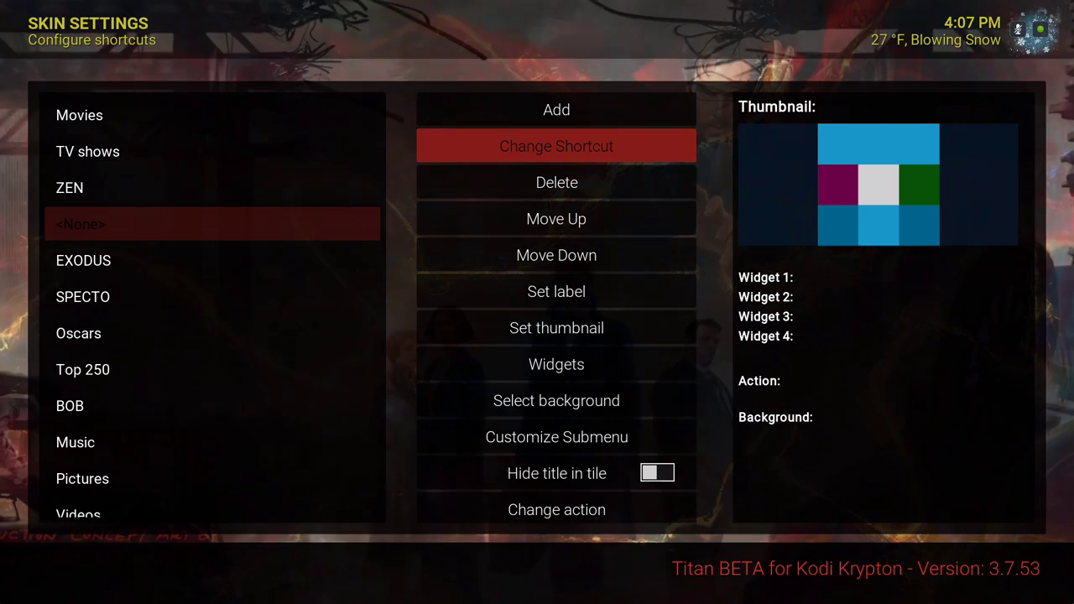
{"action": "key", "text": "Return"}
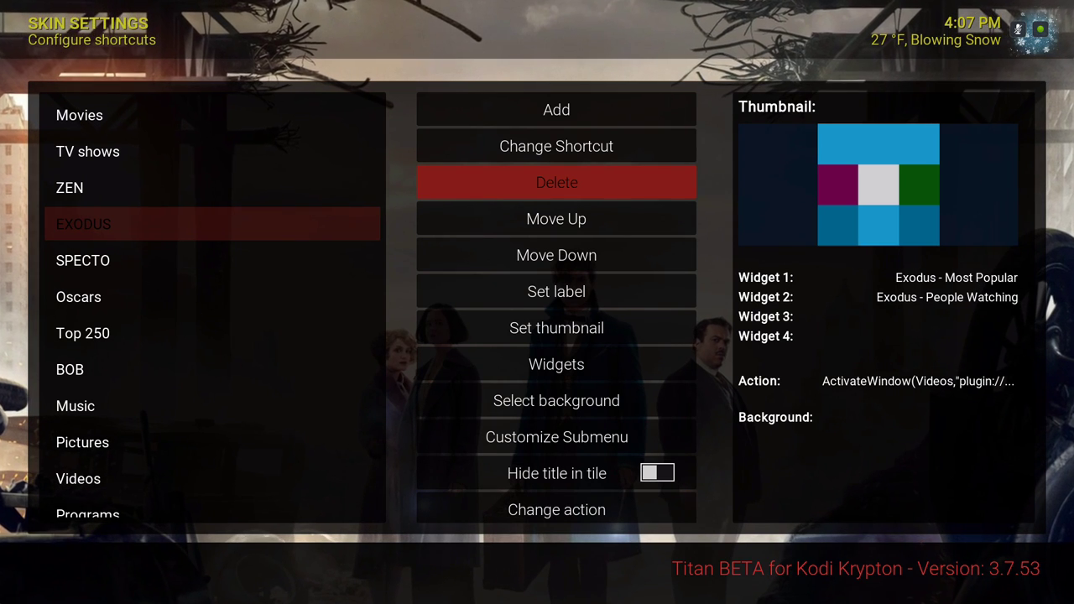
- Select the ZEN menu item and open its widget settings
{"action": "key", "text": "Left"}
{"action": "key", "text": "Up"}
{"action": "key", "text": "Right"}
{"action": "key", "text": "Down"}
{"action": "key", "text": "Down"}
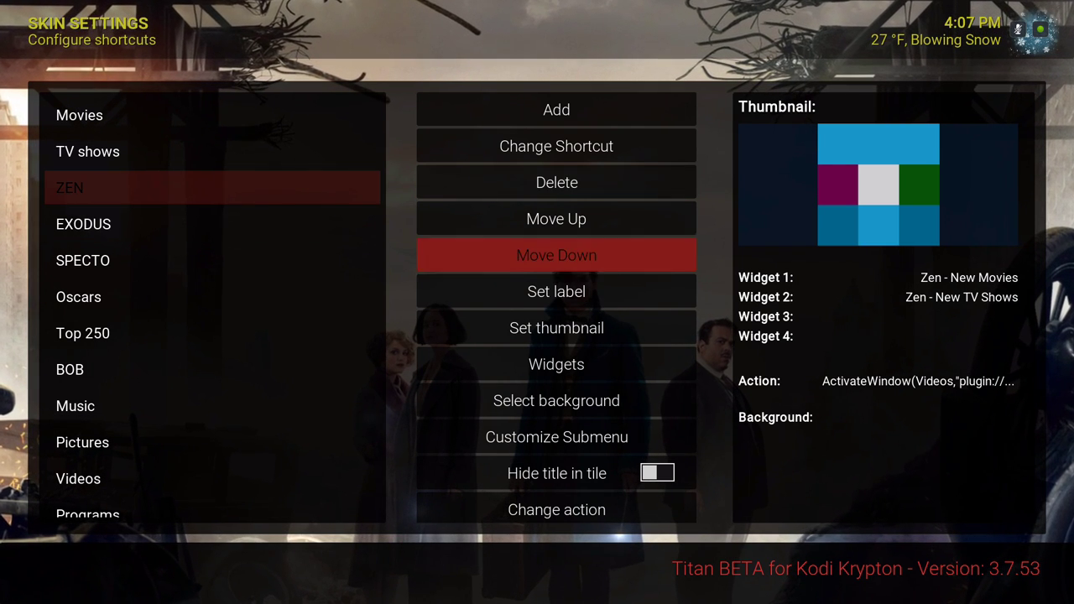
{"action": "key", "text": "Down"}
{"action": "key", "text": "Down"}
{"action": "key", "text": "Down"}
{"action": "key", "text": "Return"}
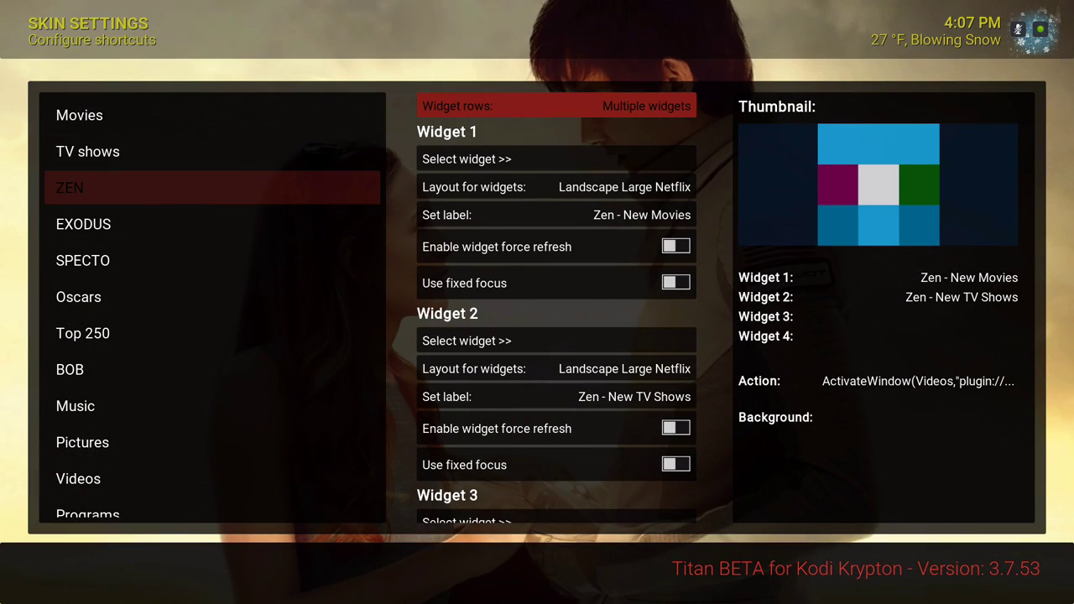
- Review Widget 1's source, layout and Zen - New Movies label, plus Widget 2's Zen - New TV Shows label
{"action": "key", "text": "Down"}
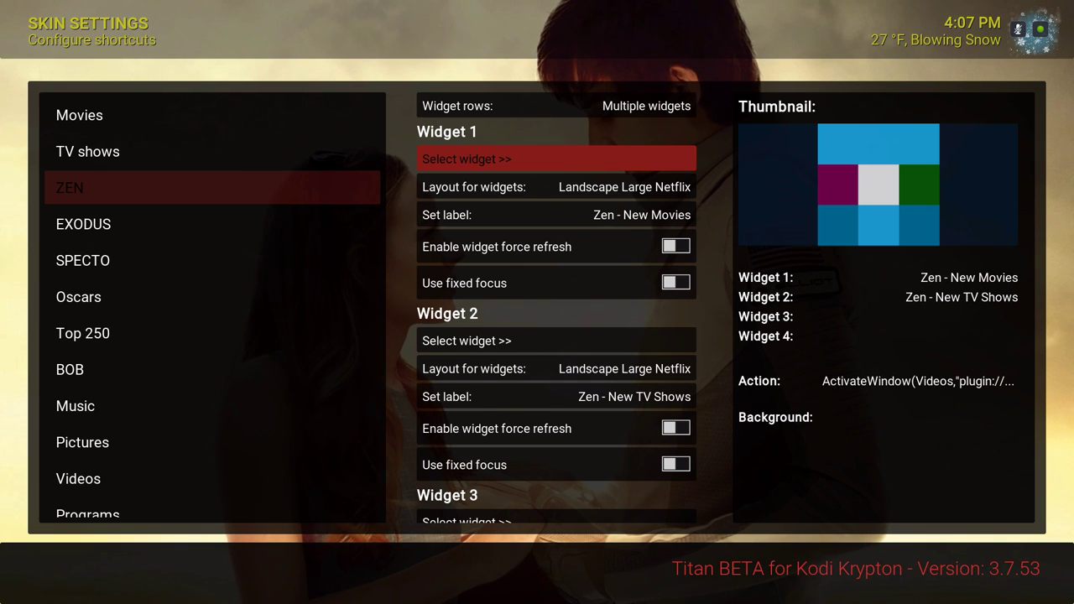
{"action": "key", "text": "Down"}
{"action": "key", "text": "Down"}
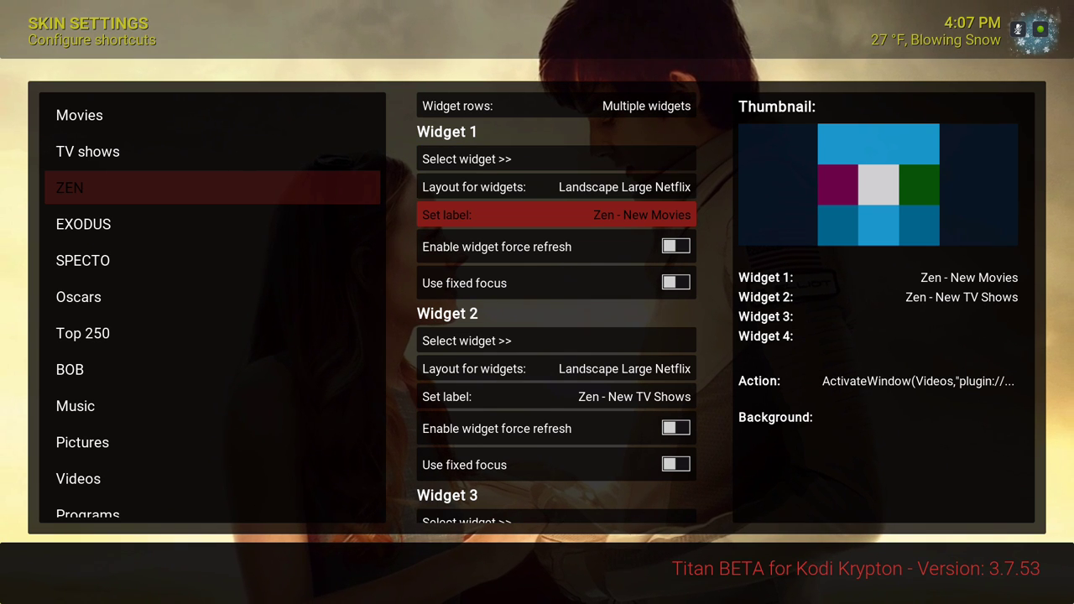
{"action": "key", "text": "Down"}
{"action": "key", "text": "Down"}
{"action": "key", "text": "Down"}
{"action": "key", "text": "Down"}
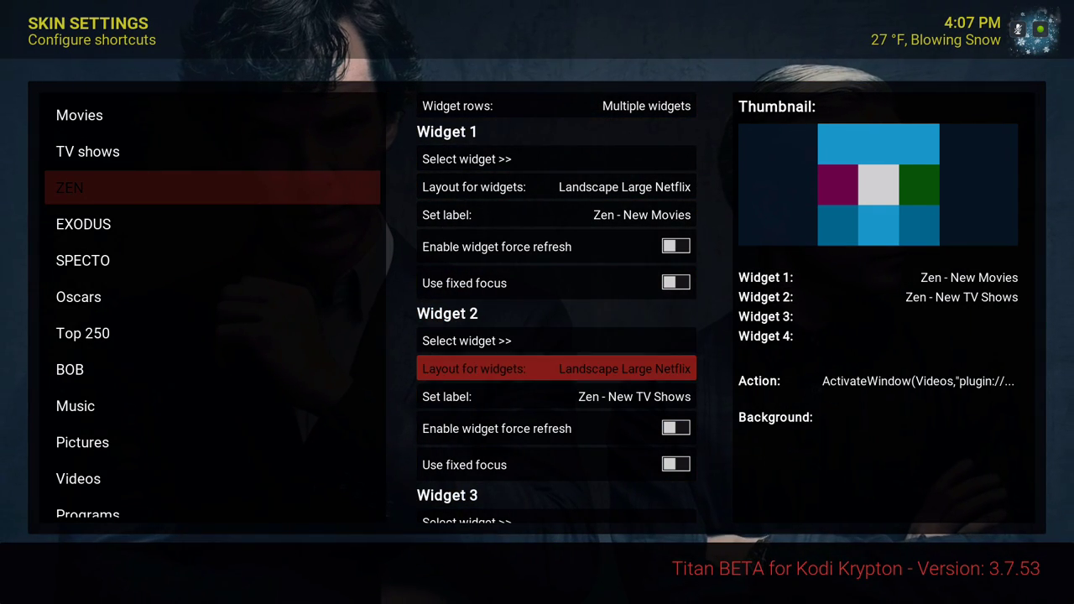
{"action": "key", "text": "Down"}
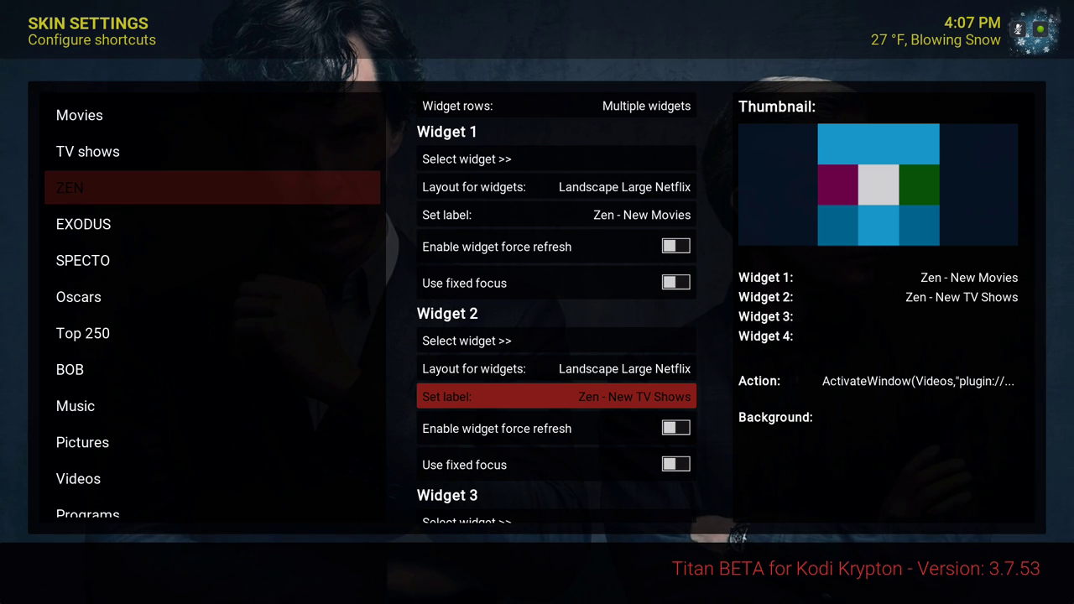
{"action": "key", "text": "Up"}
{"action": "key", "text": "Up"}
{"action": "key", "text": "Up"}
{"action": "key", "text": "Up"}
{"action": "key", "text": "Up"}
{"action": "key", "text": "Up"}
{"action": "key", "text": "Up"}
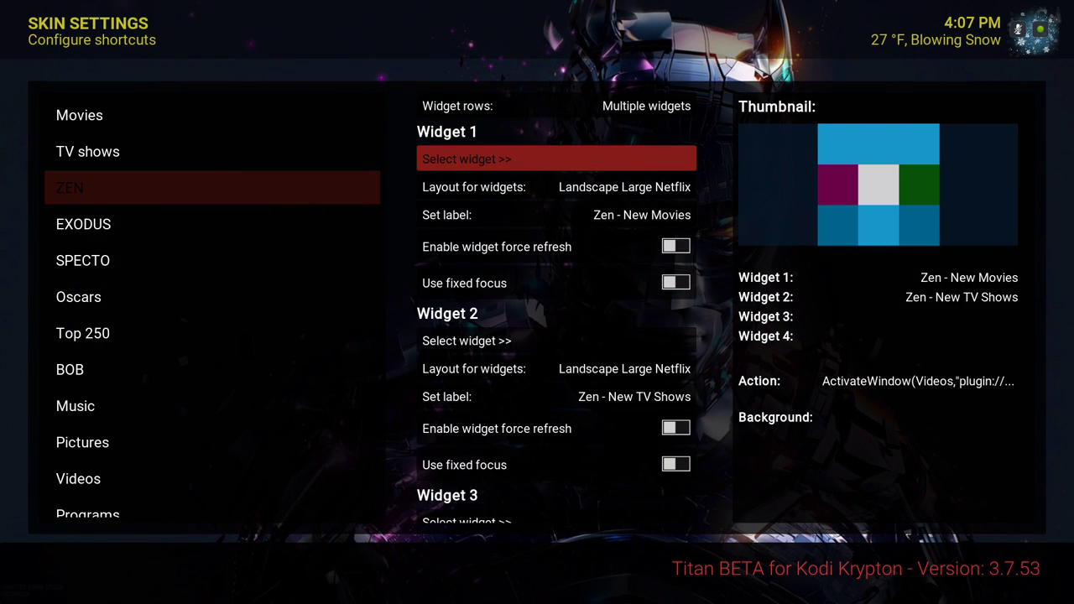
- Open Widget 1's source picker and browse Add-On > Video Add-On > Zen
{"action": "key", "text": "Return"}
{"action": "key", "text": "Down"}
{"action": "key", "text": "Down"}
{"action": "key", "text": "Down"}
{"action": "key", "text": "Down"}
{"action": "key", "text": "Down"}
{"action": "key", "text": "Down"}
{"action": "key", "text": "Down"}
{"action": "key", "text": "Down"}
{"action": "key", "text": "Up"}
{"action": "key", "text": "Up"}
{"action": "key", "text": "Return"}
{"action": "key", "text": "Down"}
{"action": "key", "text": "Return"}
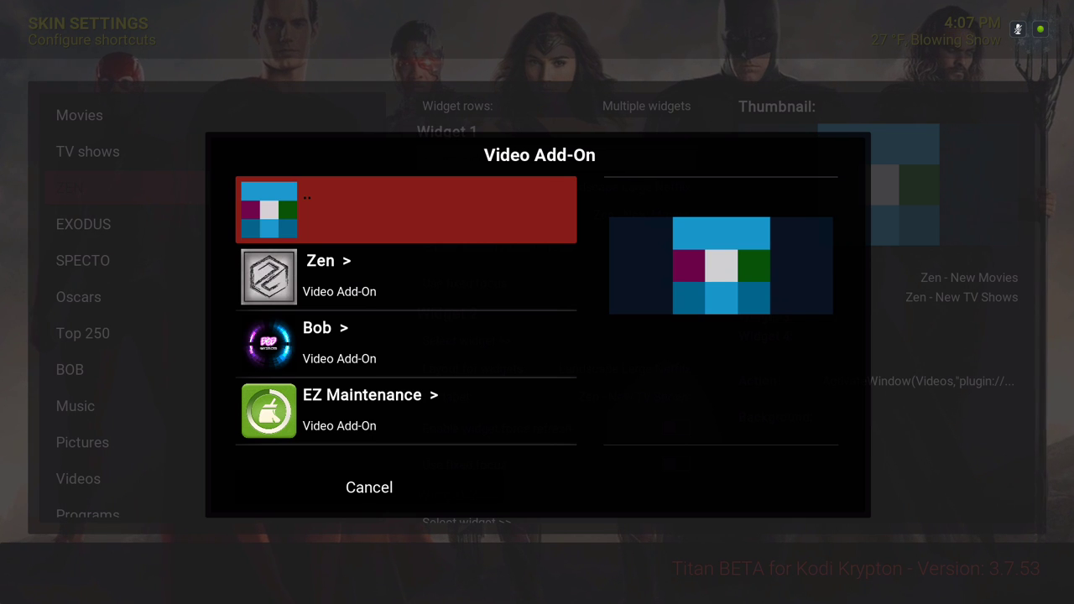
{"action": "key", "text": "Down"}
{"action": "key", "text": "Return"}
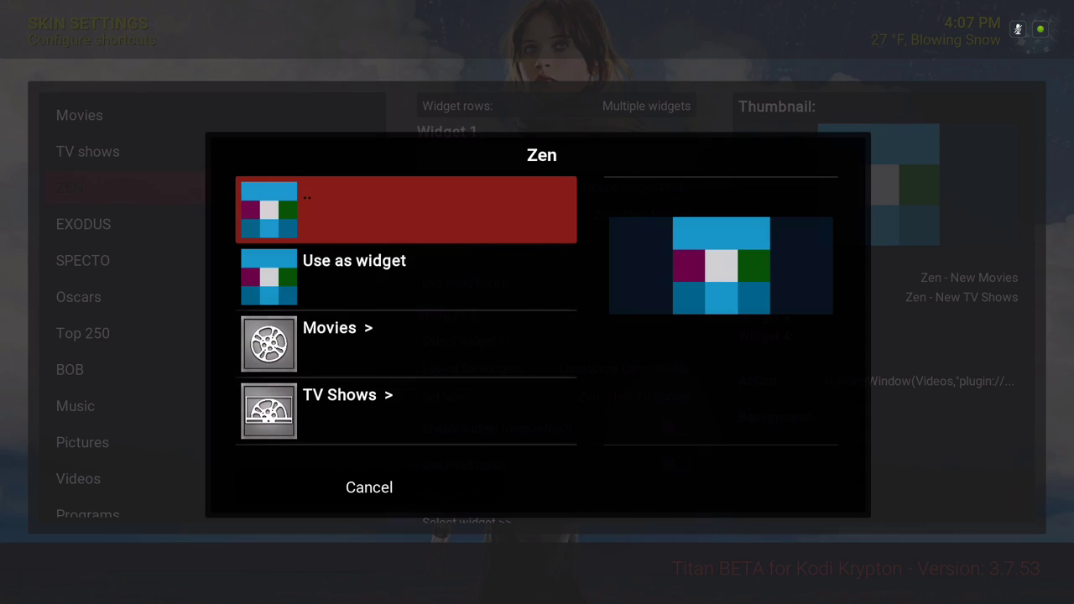
- Open Zen's Movies > New Movies list and reach Use as widget
{"action": "key", "text": "Down"}
{"action": "key", "text": "Down"}
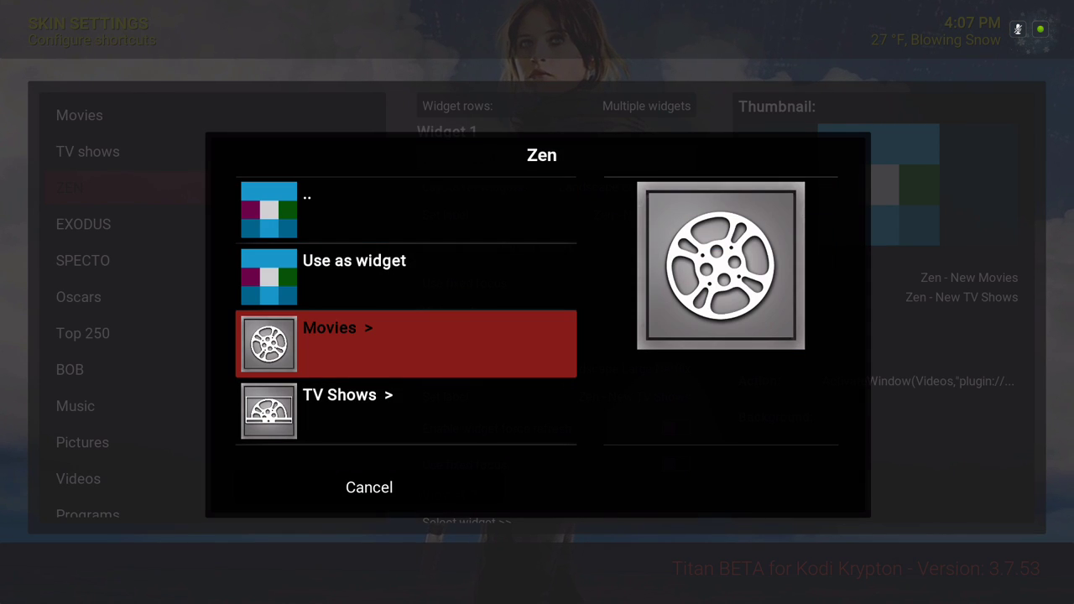
{"action": "key", "text": "Return"}
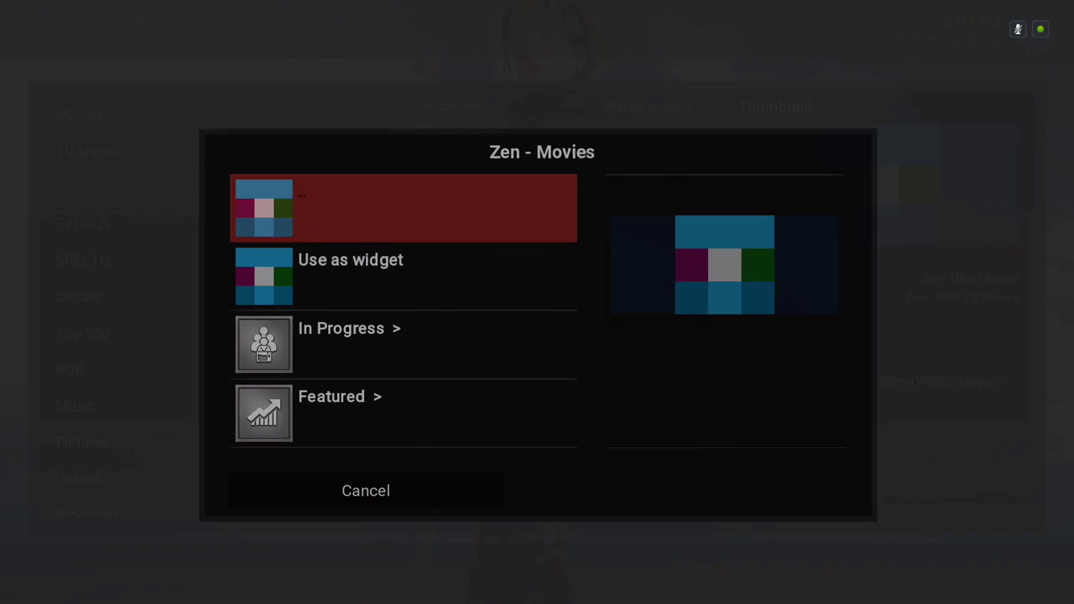
{"action": "key", "text": "Down"}
{"action": "key", "text": "Down"}
{"action": "key", "text": "Down"}
{"action": "key", "text": "Down"}
{"action": "key", "text": "Down"}
{"action": "key", "text": "Down"}
{"action": "key", "text": "Down"}
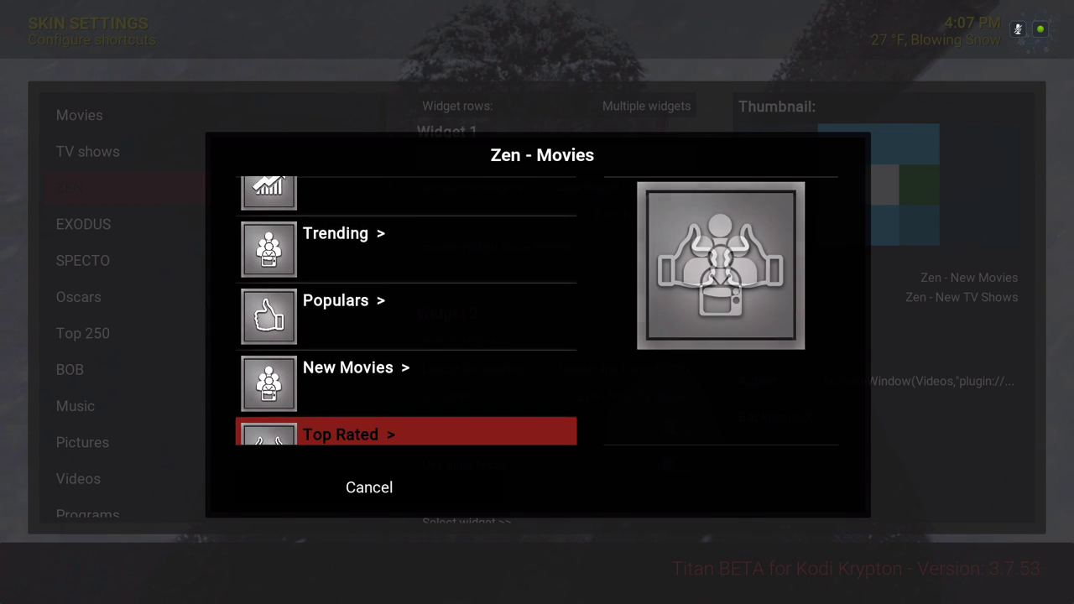
{"action": "key", "text": "Up"}
{"action": "key", "text": "Up"}
{"action": "key", "text": "Up"}
{"action": "key", "text": "Down"}
{"action": "key", "text": "Down"}
{"action": "key", "text": "Down"}
{"action": "key", "text": "Down"}
{"action": "key", "text": "Down"}
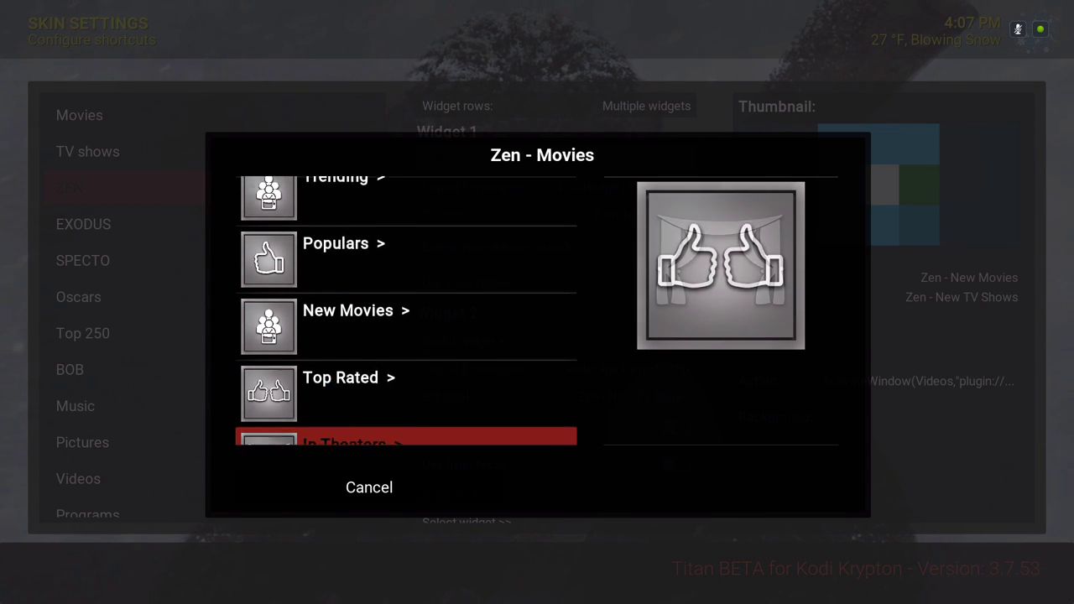
{"action": "key", "text": "Up"}
{"action": "key", "text": "Up"}
{"action": "key", "text": "Up"}
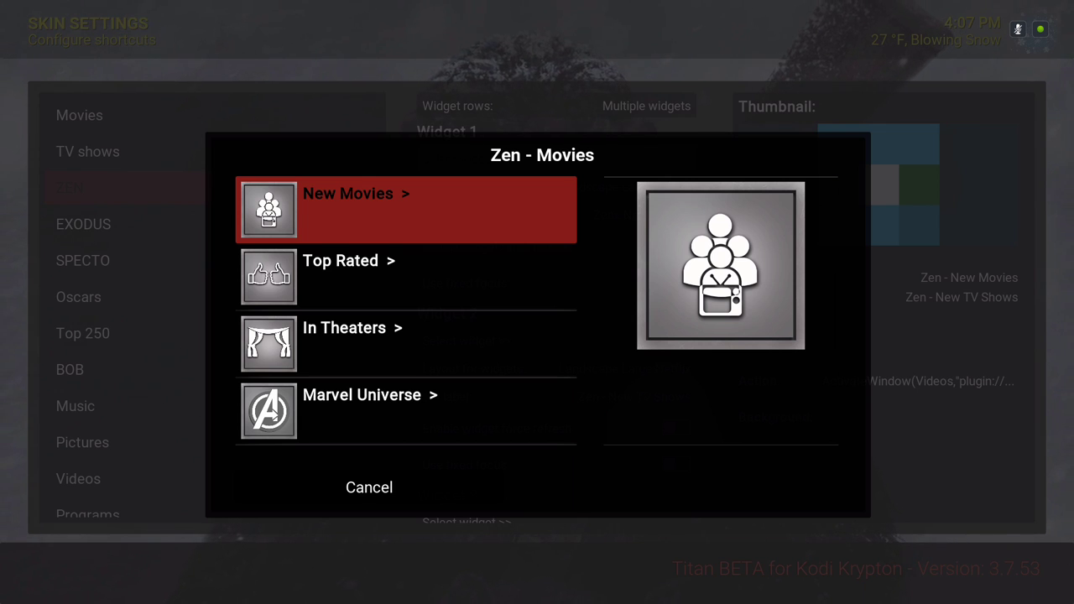
{"action": "key", "text": "Return"}
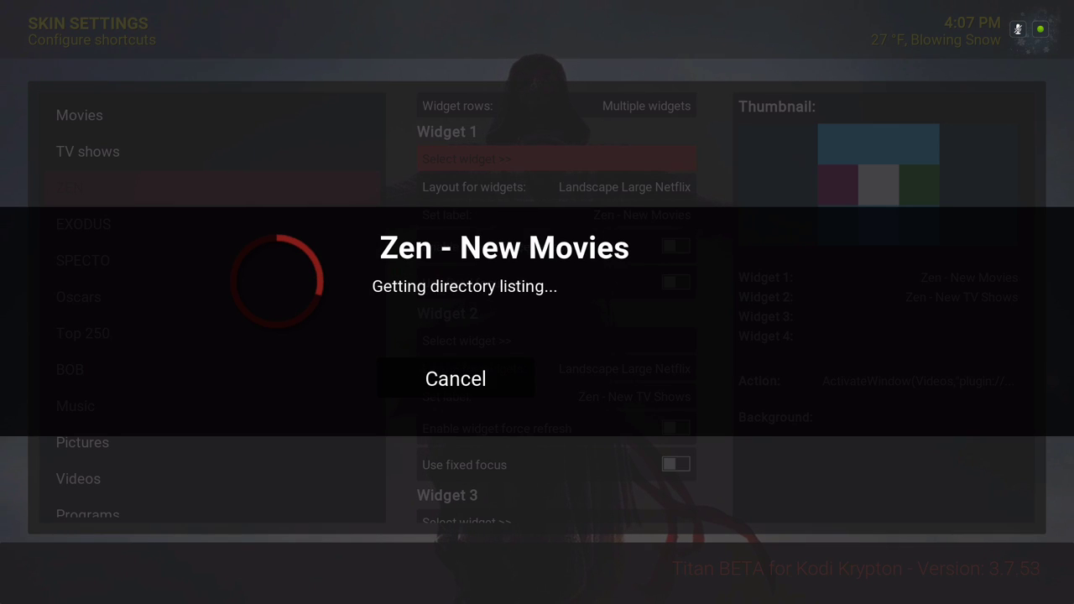
{"action": "key", "text": "Down"}
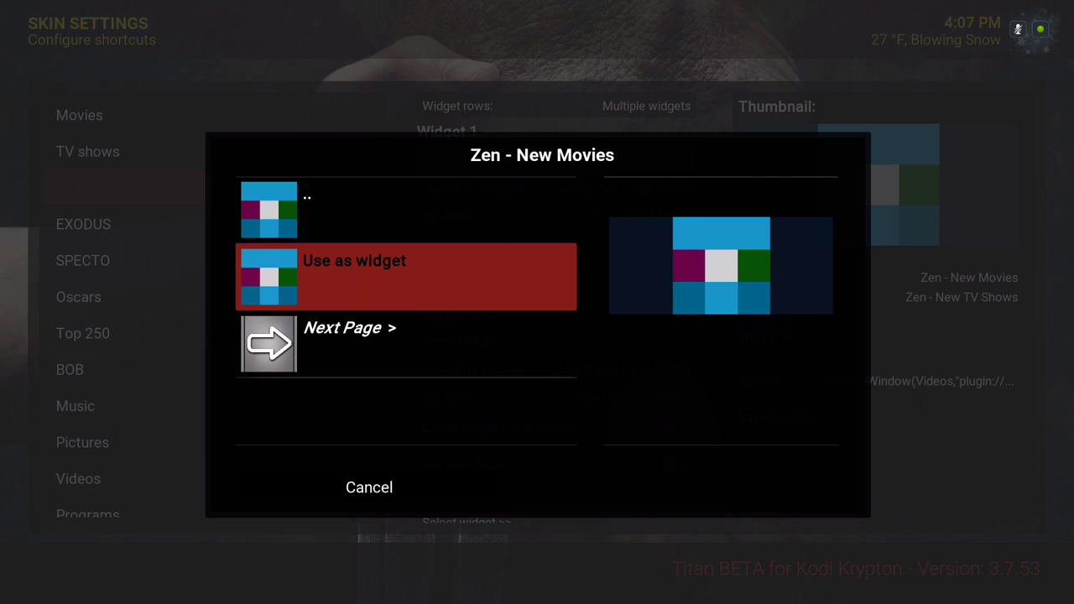
- Set Zen - New Movies as ZEN's Widget 1 and check its label and layout
{"action": "key", "text": "Return"}
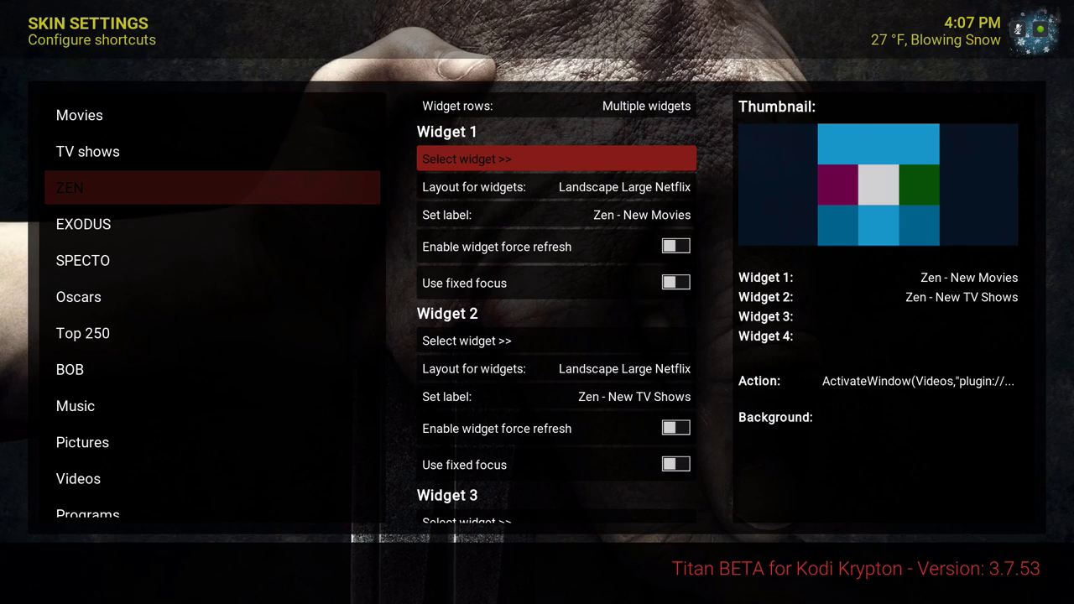
{"action": "key", "text": "Down"}
{"action": "key", "text": "Down"}
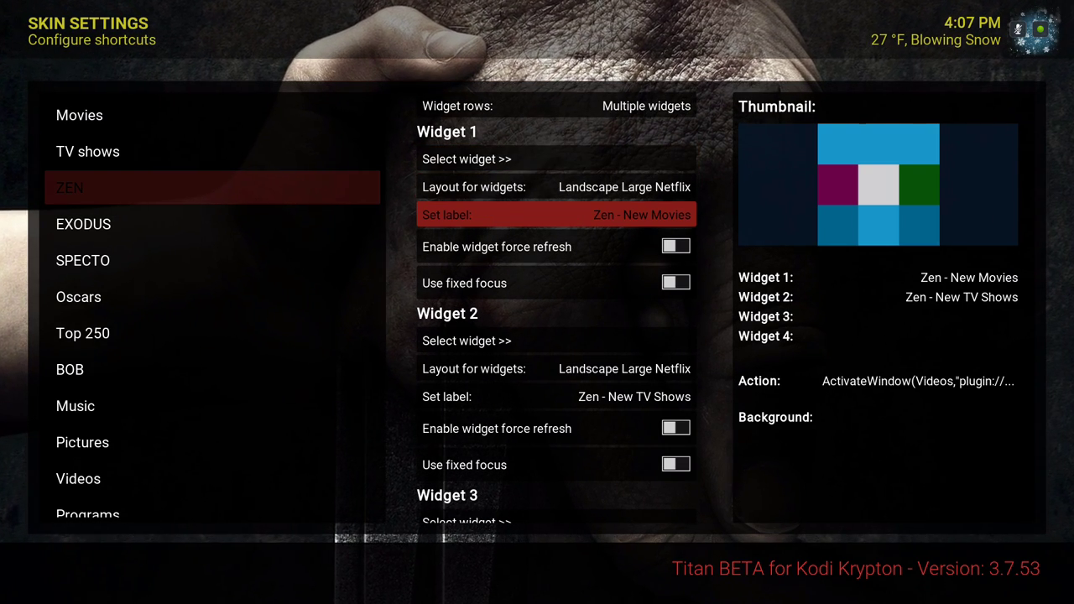
{"action": "key", "text": "Up"}
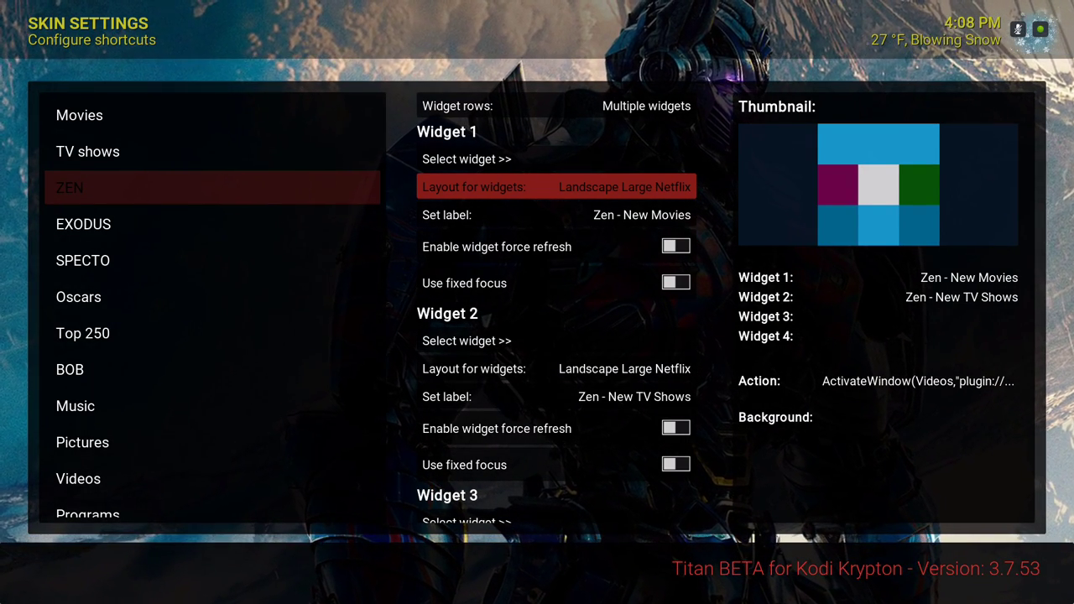
- Select the EXODUS shortcut and step into its widget options
{"action": "key", "text": "Left"}
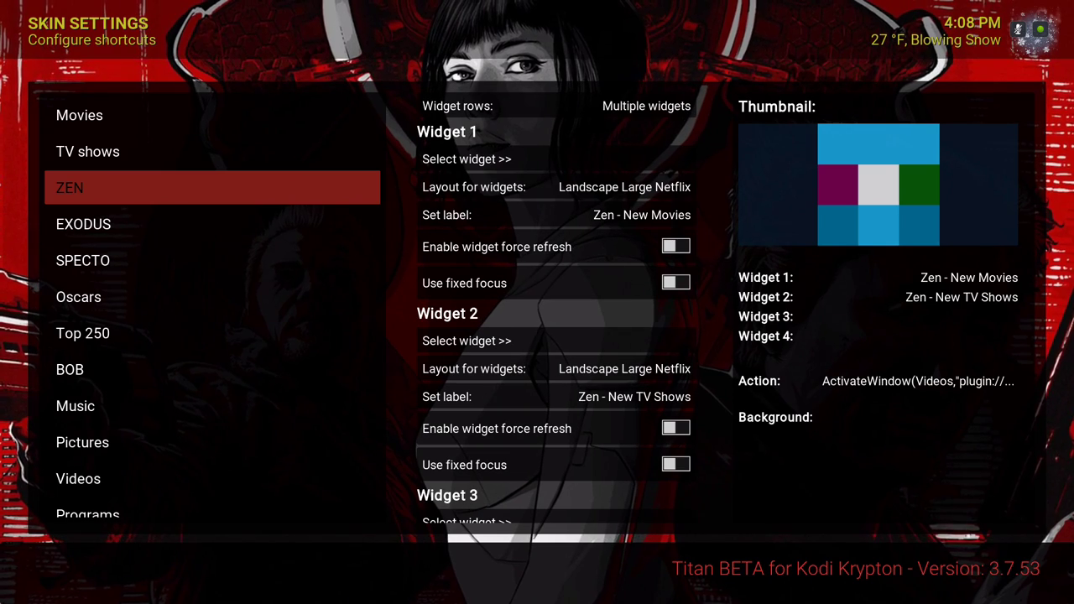
{"action": "key", "text": "Down"}
{"action": "key", "text": "Right"}
- Review EXODUS's Widget 1 and 2 settings and the empty slots through Widget 8
{"action": "key", "text": "Down"}
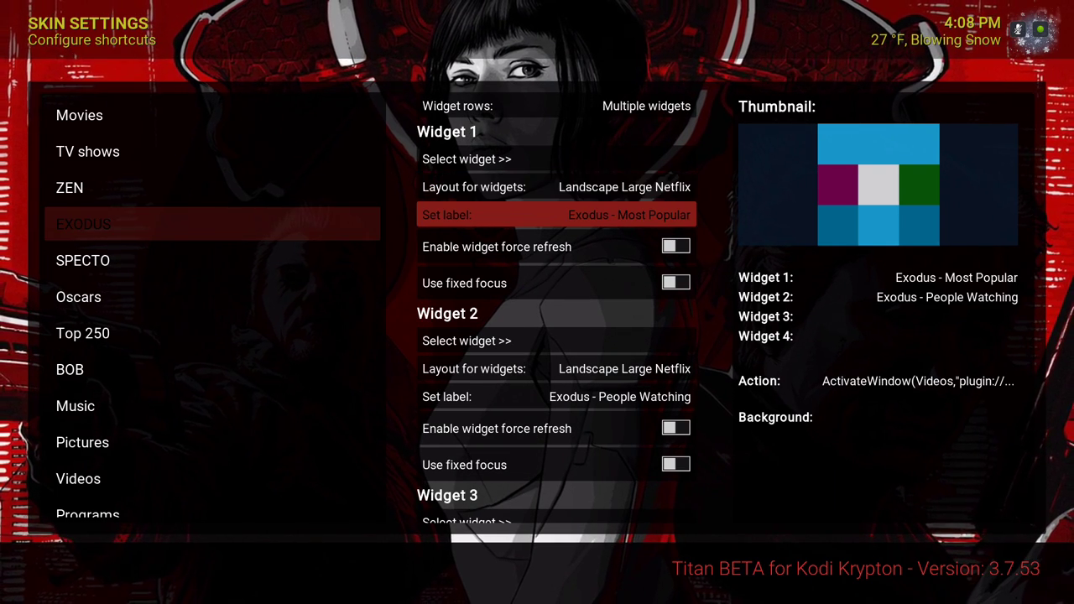
{"action": "key", "text": "Up"}
{"action": "key", "text": "Down"}
{"action": "key", "text": "Up"}
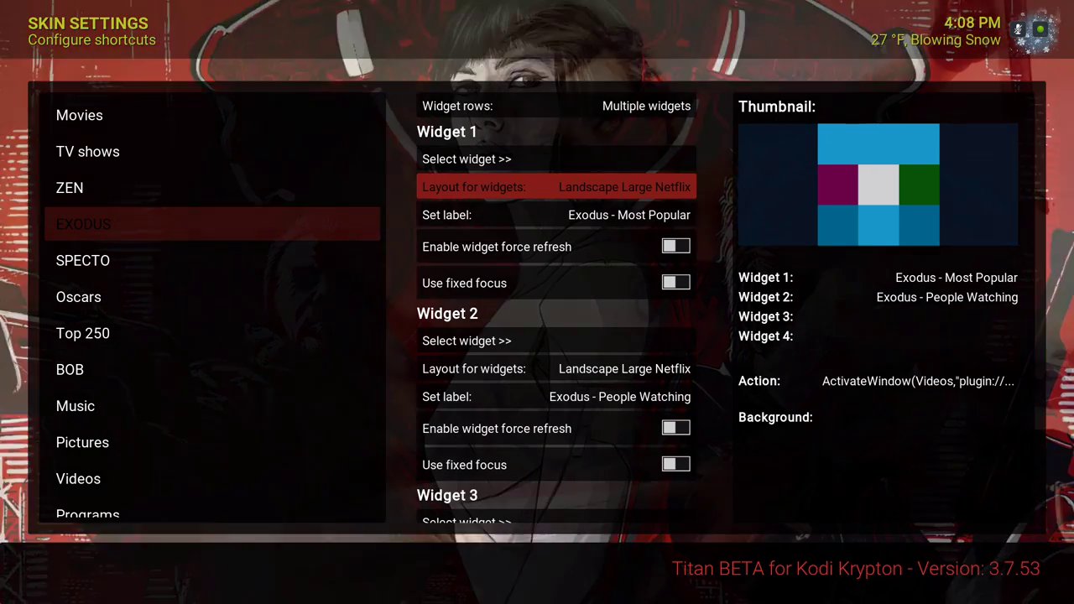
{"action": "key", "text": "Down"}
{"action": "key", "text": "Up"}
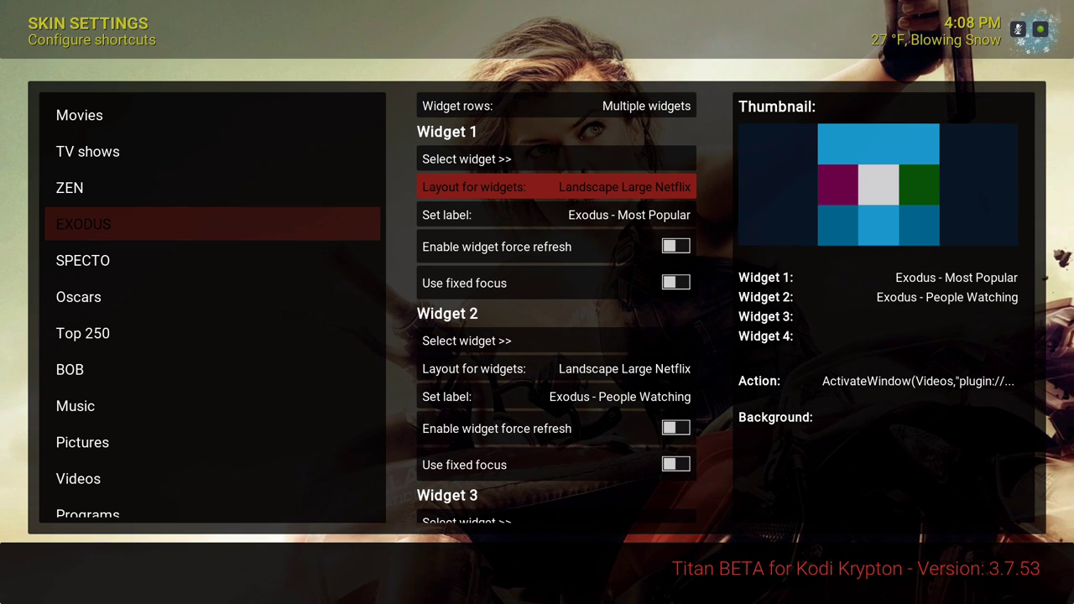
{"action": "key", "text": "Down"}
{"action": "key", "text": "Down"}
{"action": "key", "text": "Down"}
{"action": "key", "text": "Down"}
{"action": "key", "text": "Down"}
{"action": "key", "text": "Down"}
{"action": "key", "text": "Up"}
{"action": "key", "text": "Up"}
{"action": "key", "text": "Down"}
{"action": "key", "text": "Down"}
{"action": "key", "text": "Down"}
{"action": "key", "text": "Down"}
{"action": "key", "text": "Down"}
{"action": "key", "text": "Down"}
{"action": "key", "text": "Down"}
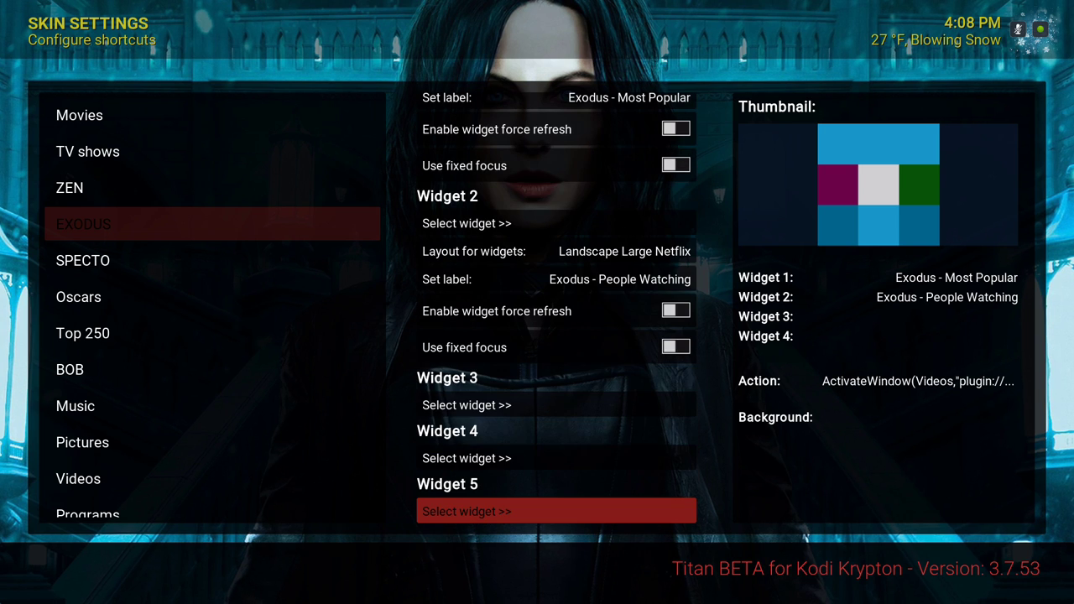
{"action": "key", "text": "Up"}
{"action": "key", "text": "Up"}
{"action": "key", "text": "Up"}
{"action": "key", "text": "Down"}
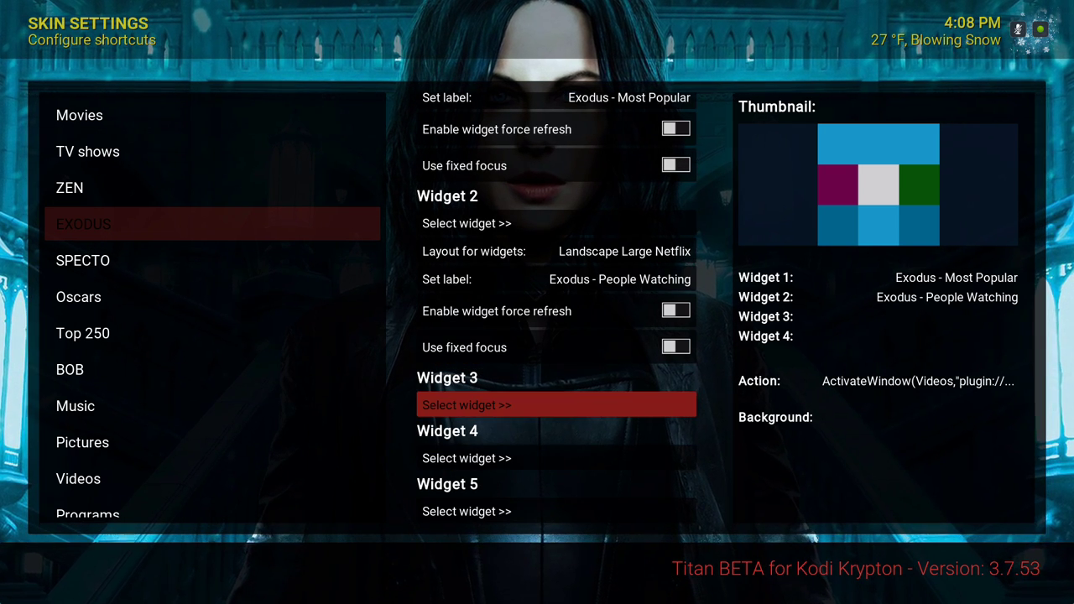
{"action": "key", "text": "Down"}
{"action": "key", "text": "Down"}
{"action": "key", "text": "Down"}
{"action": "key", "text": "Down"}
{"action": "key", "text": "Down"}
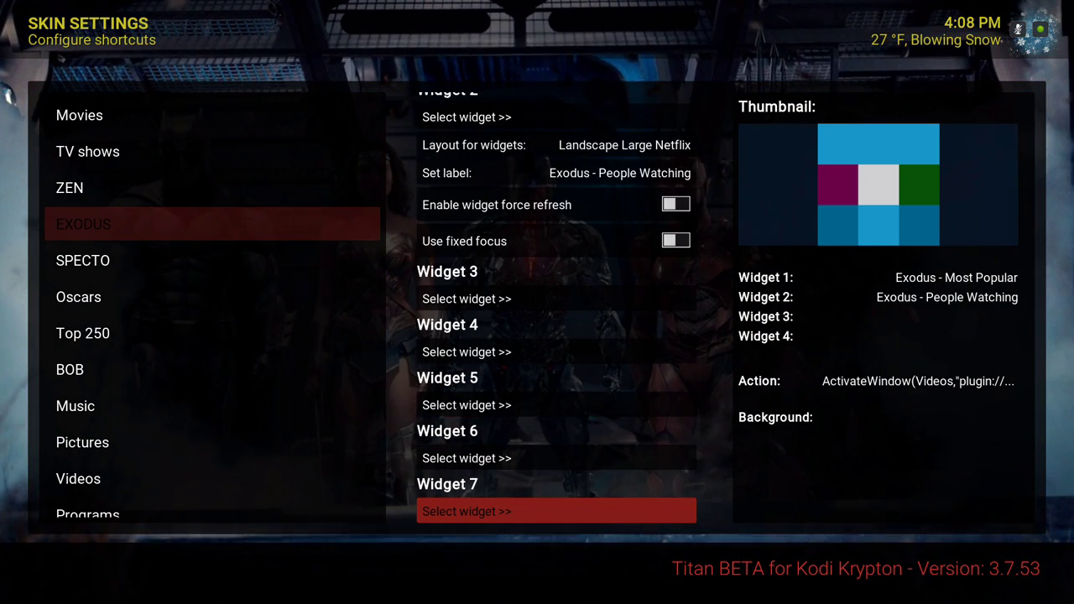
{"action": "key", "text": "Down"}
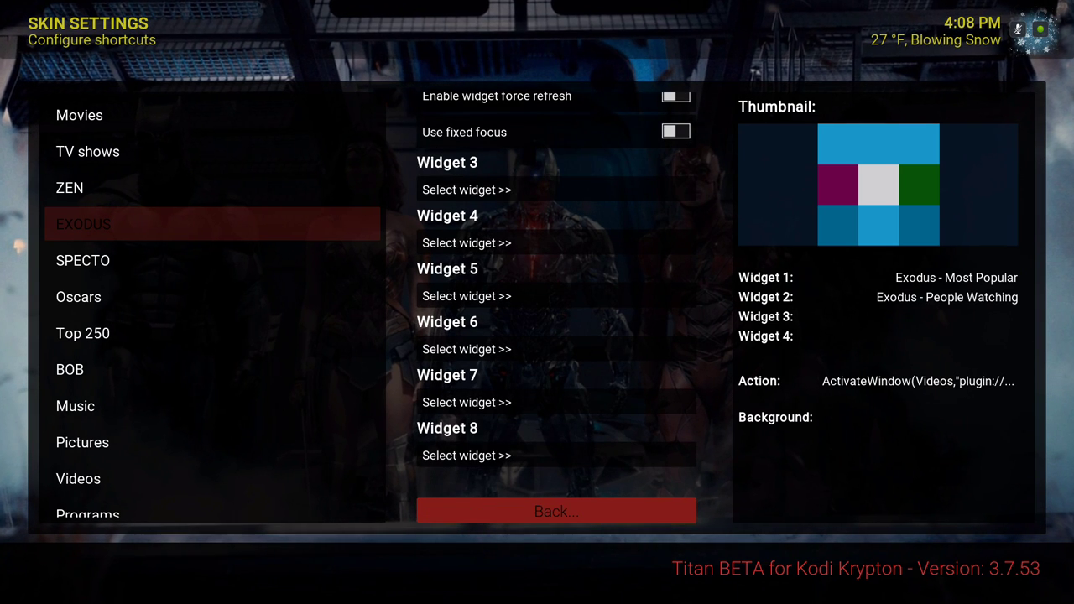
{"action": "key", "text": "Up"}
{"action": "key", "text": "Up"}
{"action": "key", "text": "Up"}
{"action": "key", "text": "Up"}
{"action": "key", "text": "Up"}
- Browse the SPECTO, Top 250, BOB, Videos, Programs and System shortcuts, then exit the editor
{"action": "key", "text": "Left"}
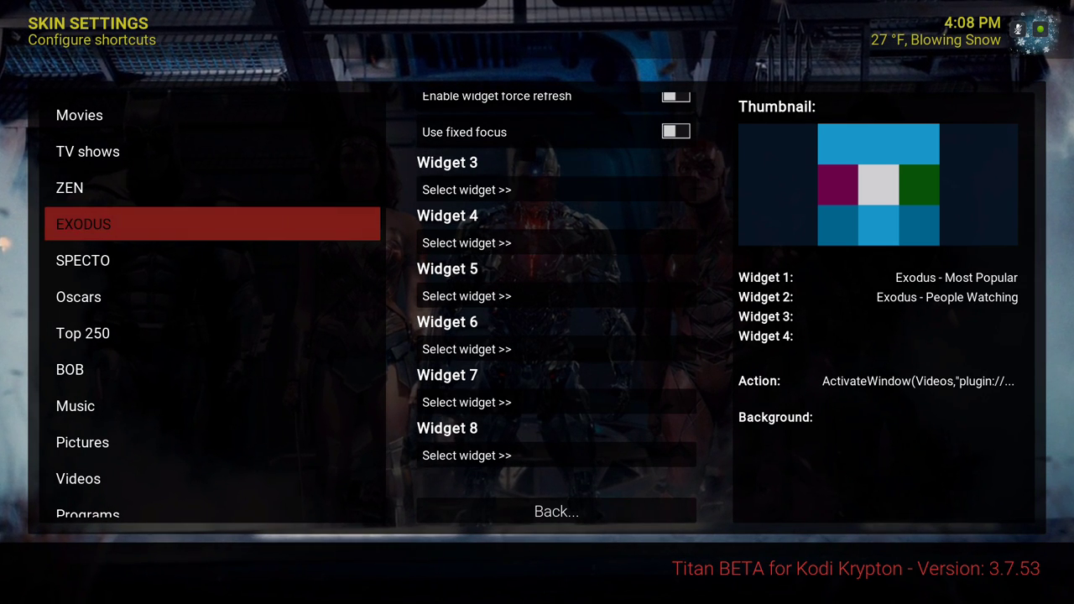
{"action": "key", "text": "Down"}
{"action": "key", "text": "Down"}
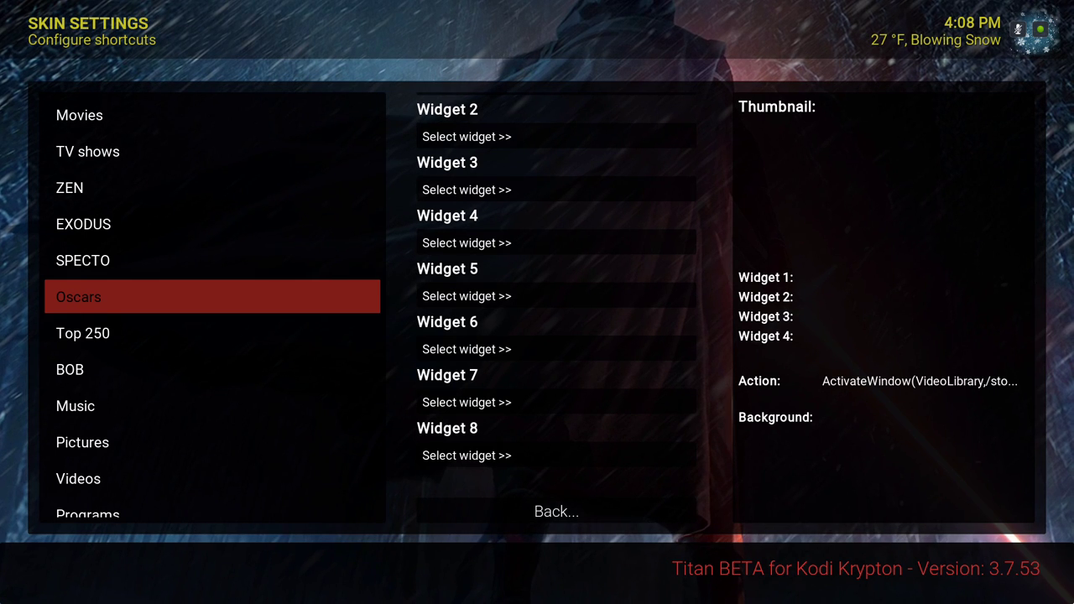
{"action": "key", "text": "Down"}
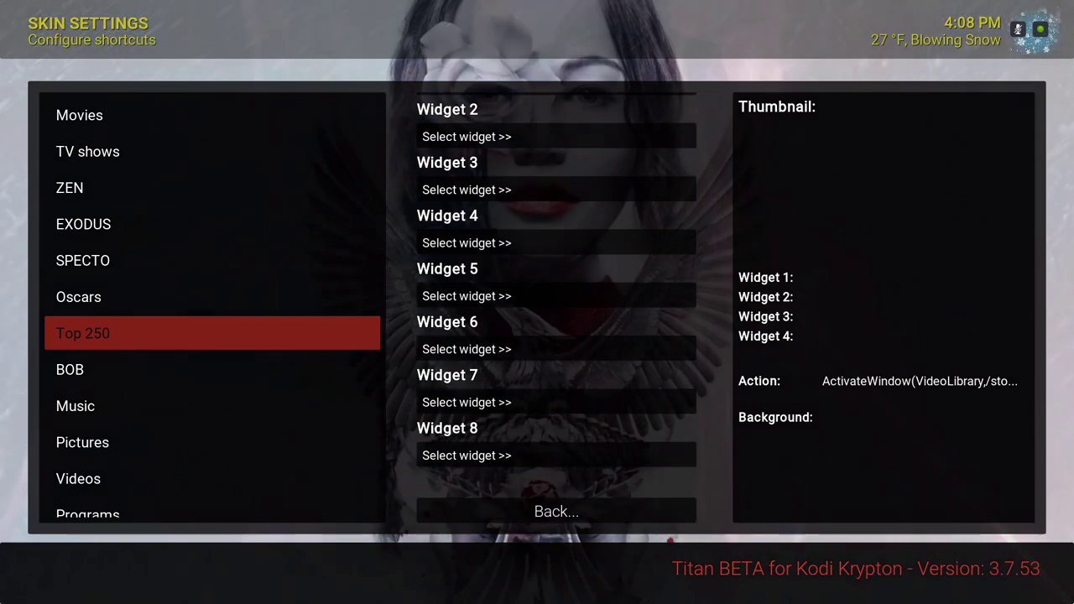
{"action": "key", "text": "Down"}
{"action": "key", "text": "Up"}
{"action": "key", "text": "Down"}
{"action": "key", "text": "Up"}
{"action": "key", "text": "Down"}
{"action": "key", "text": "Down"}
{"action": "key", "text": "Down"}
{"action": "key", "text": "Down"}
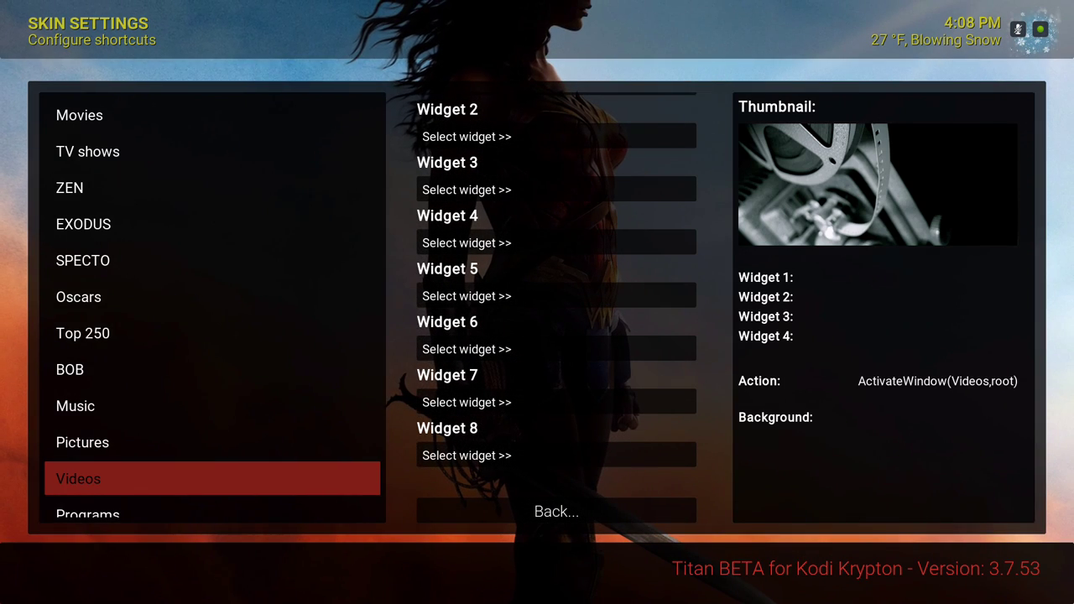
{"action": "key", "text": "Down"}
{"action": "key", "text": "Down"}
{"action": "key", "text": "Up"}
{"action": "key", "text": "Up"}
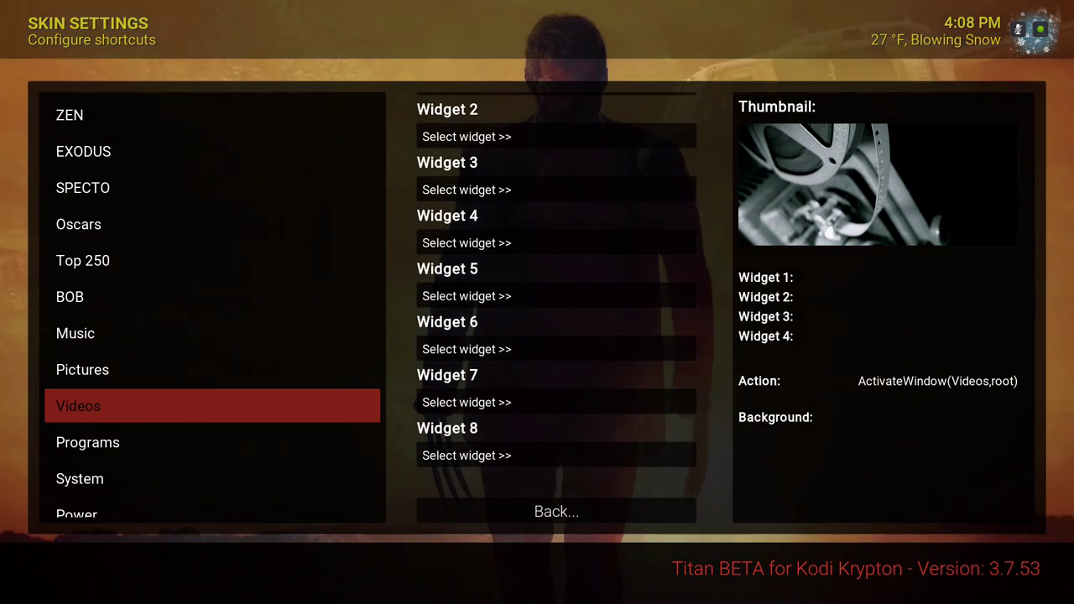
{"action": "key", "text": "Escape"}
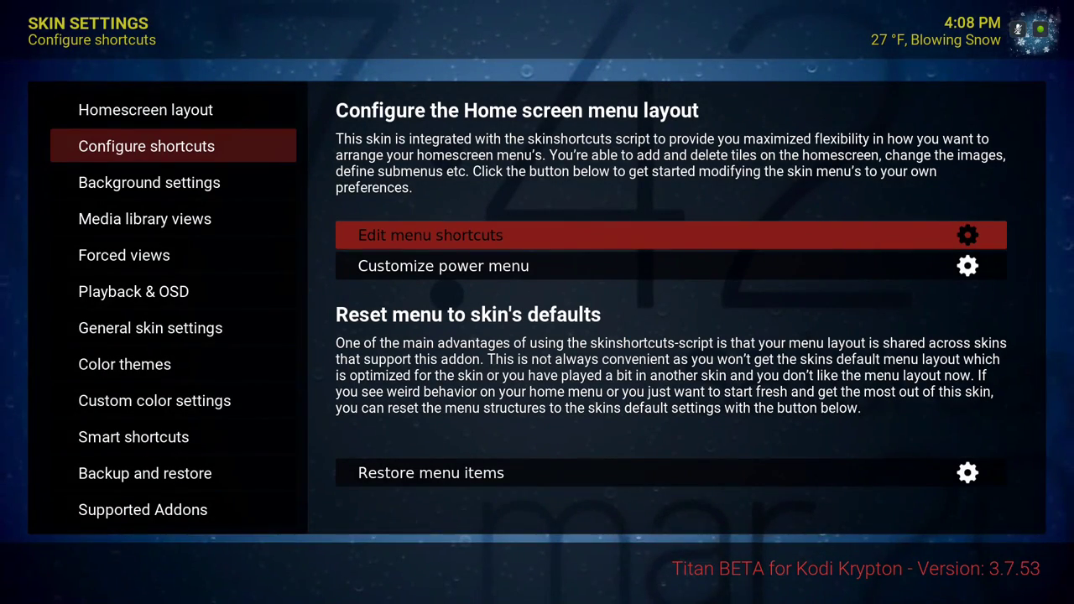
- Go to Background settings and open the Global background option list
{"action": "key", "text": "Left"}
{"action": "key", "text": "Down"}
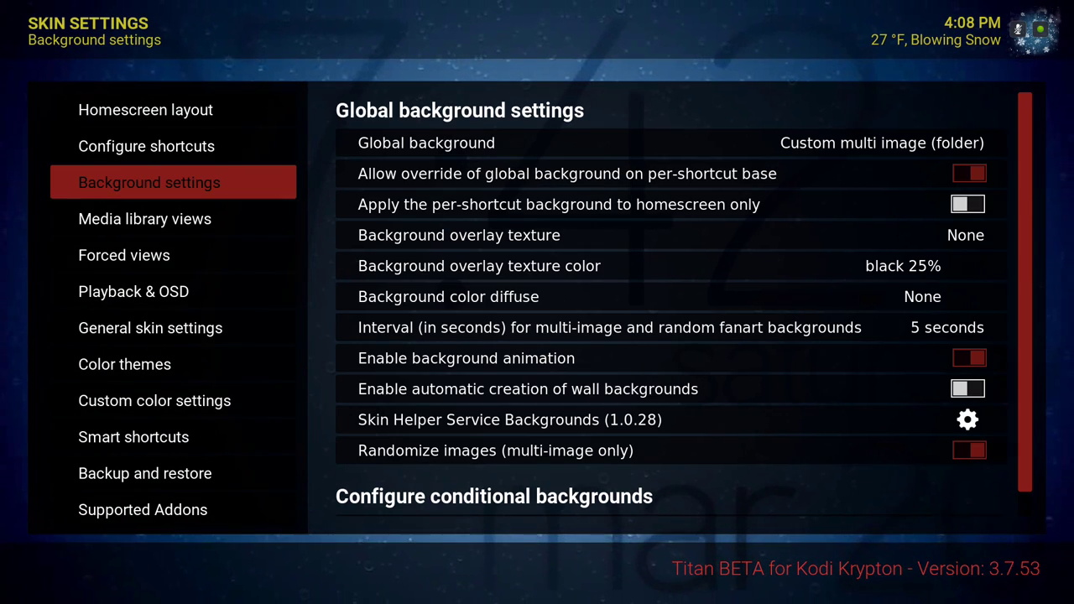
{"action": "key", "text": "Up"}
{"action": "key", "text": "Down"}
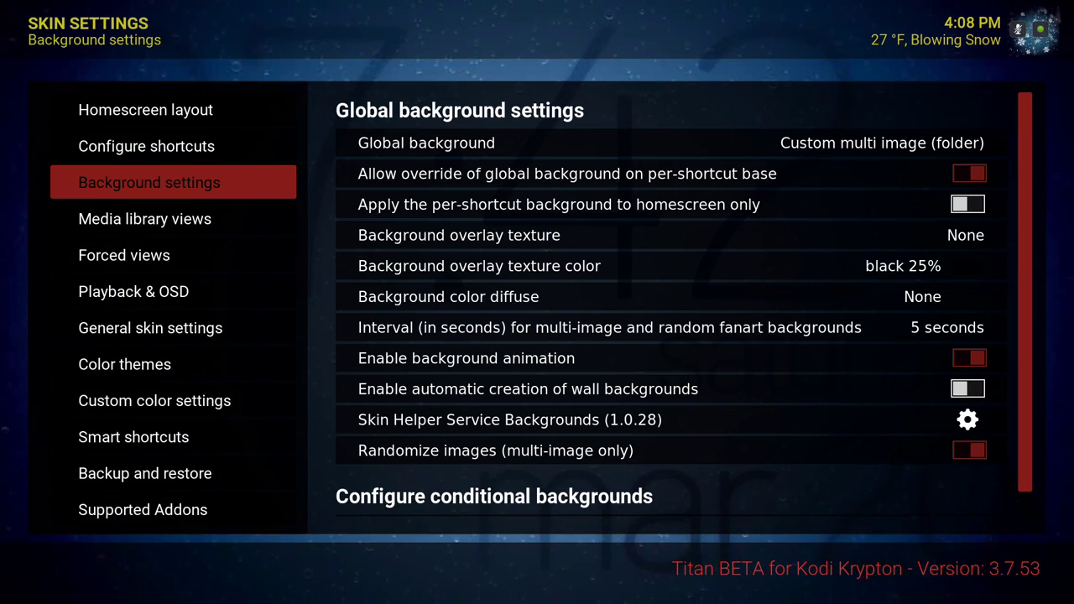
{"action": "key", "text": "Right"}
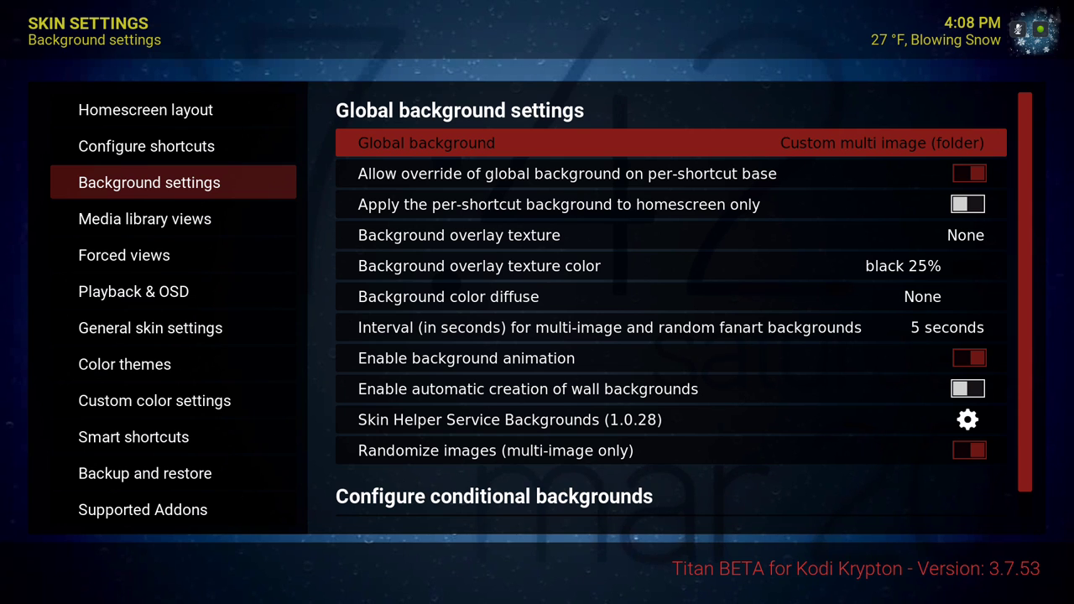
{"action": "key", "text": "Down"}
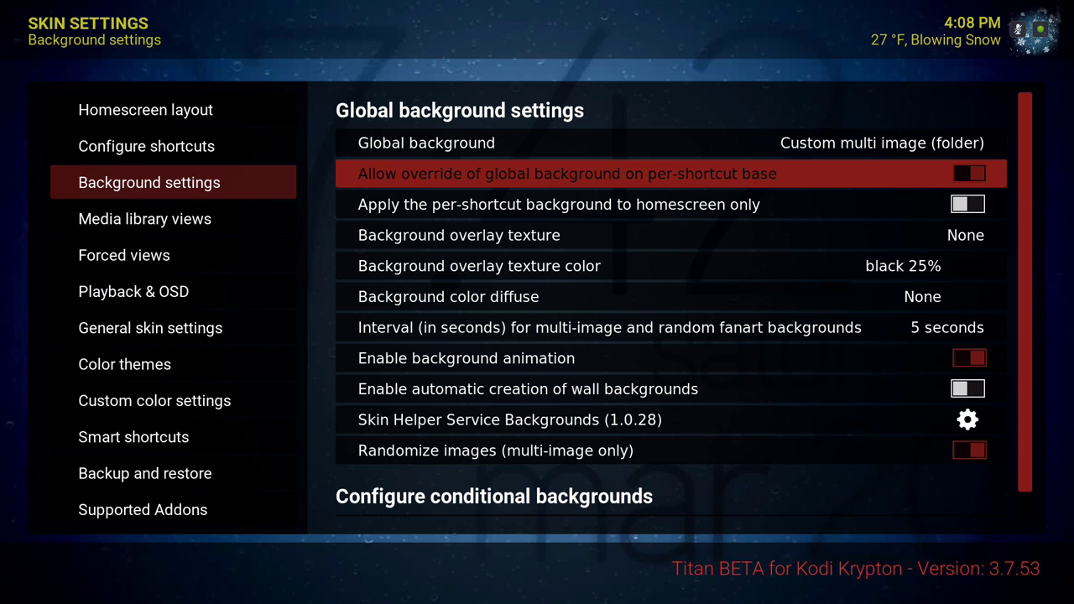
{"action": "key", "text": "Up"}
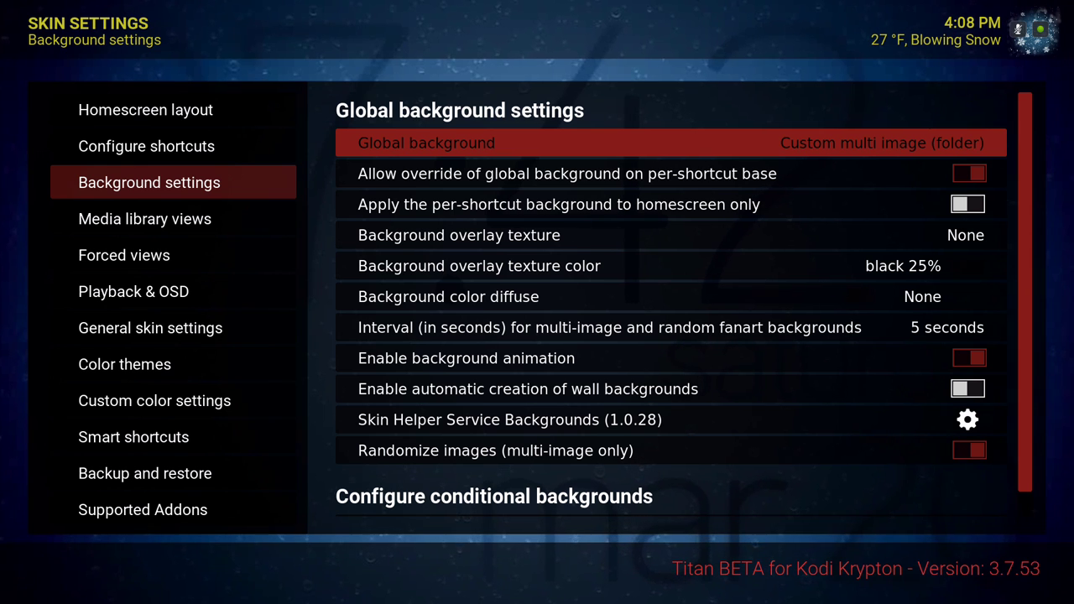
{"action": "key", "text": "Return"}
- Set the global background to Custom multi image (folder) using the Downloads folder
{"action": "key", "text": "Down"}
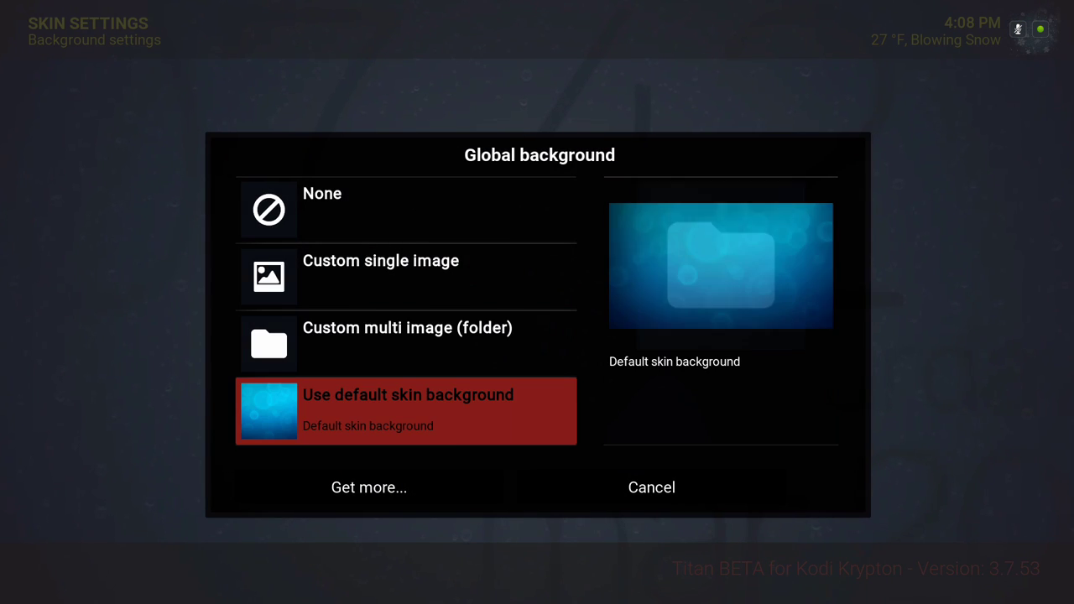
{"action": "key", "text": "Up"}
{"action": "key", "text": "Up"}
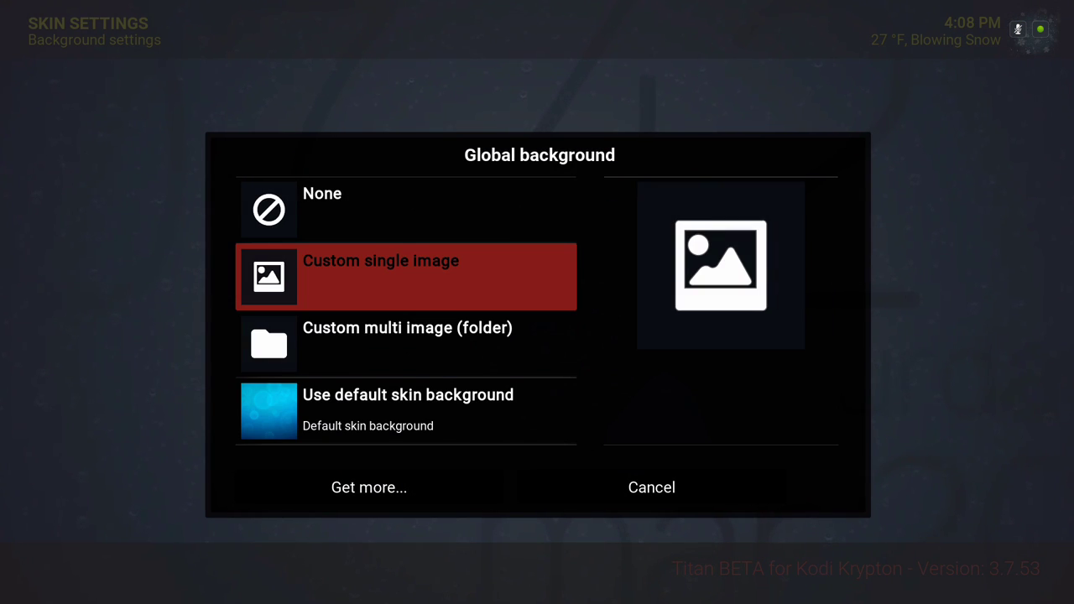
{"action": "key", "text": "Down"}
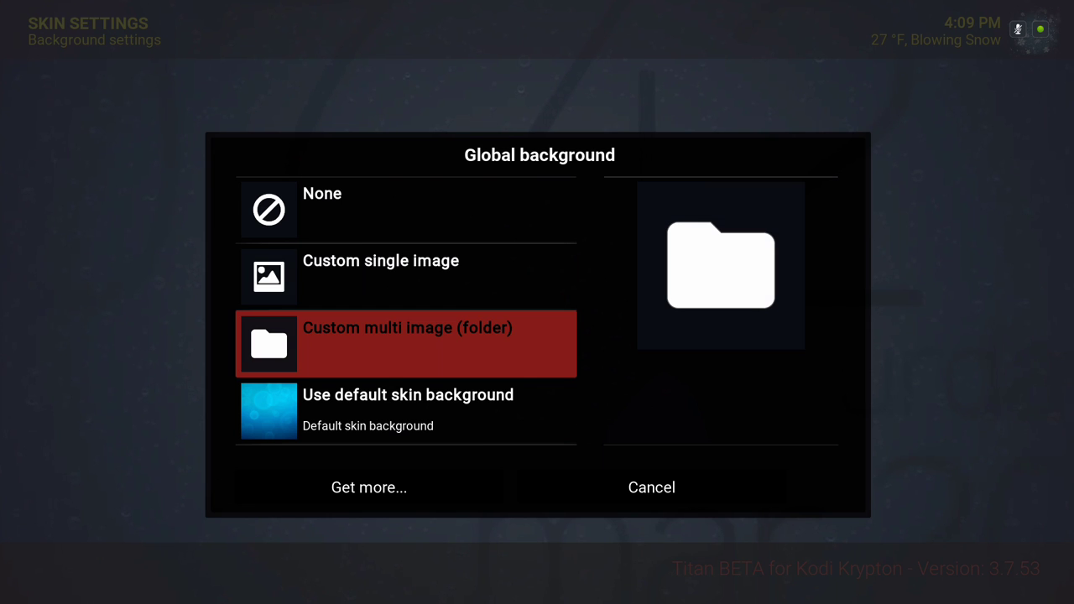
{"action": "key", "text": "Return"}
{"action": "key", "text": "Down"}
{"action": "key", "text": "Up"}
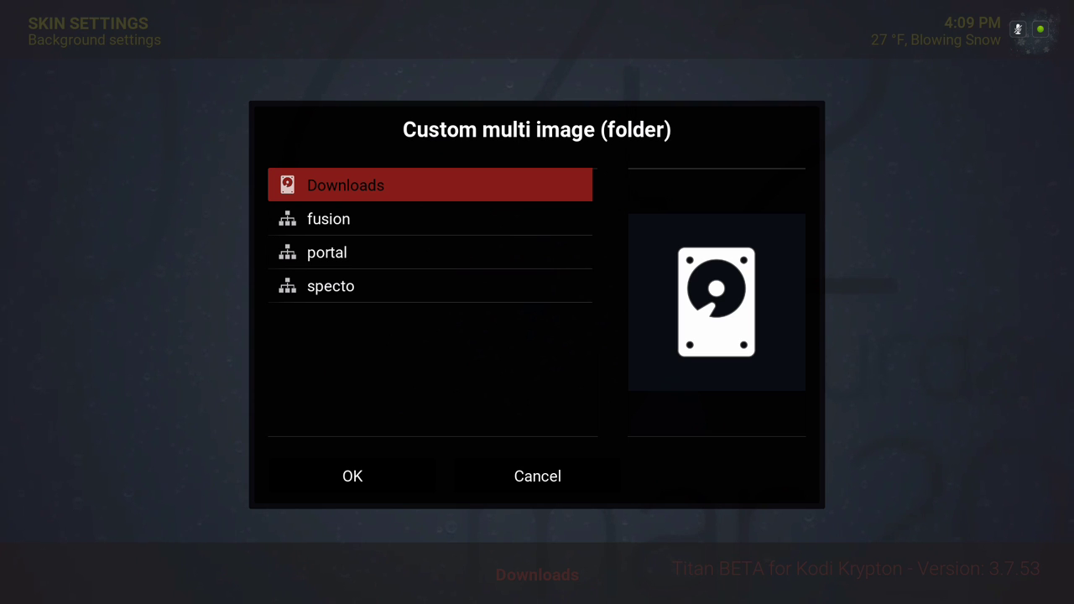
{"action": "key", "text": "Return"}
{"action": "key", "text": "Down"}
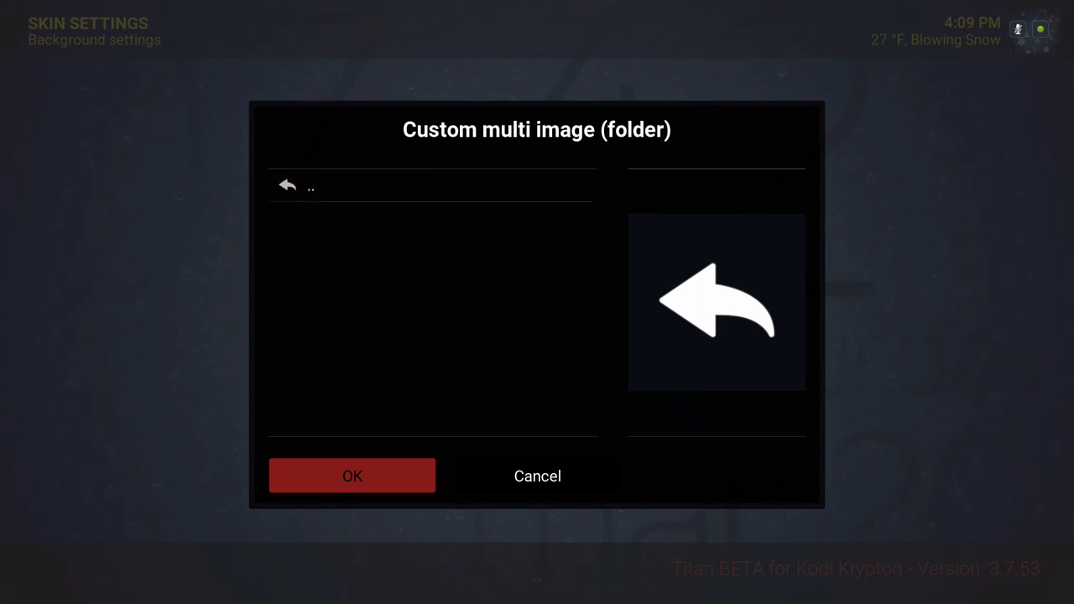
{"action": "key", "text": "Return"}
{"action": "key", "text": "Down"}
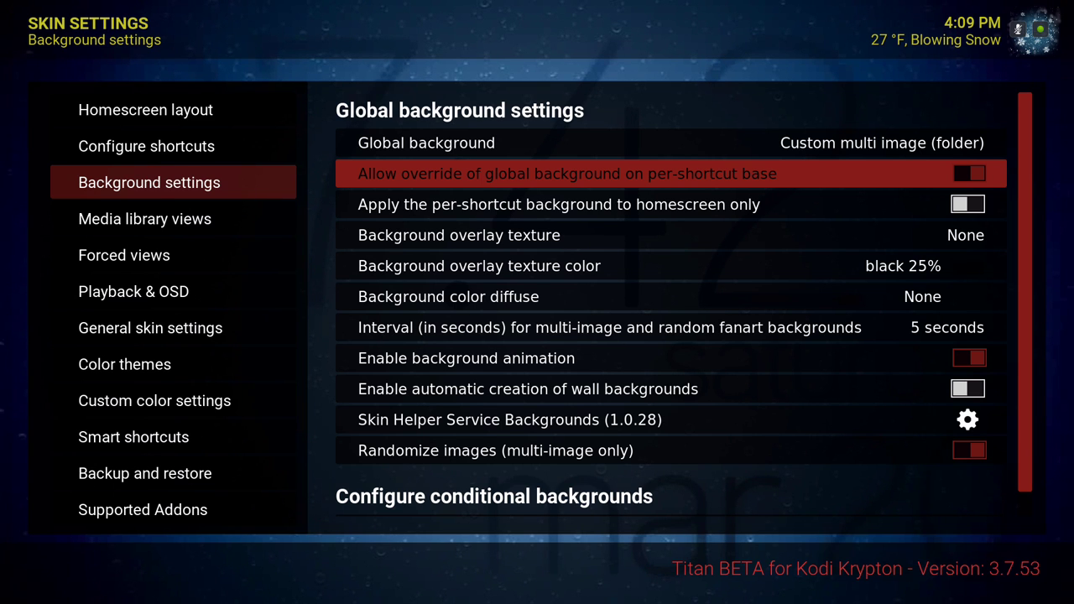
{"action": "key", "text": "Down"}
{"action": "key", "text": "Down"}
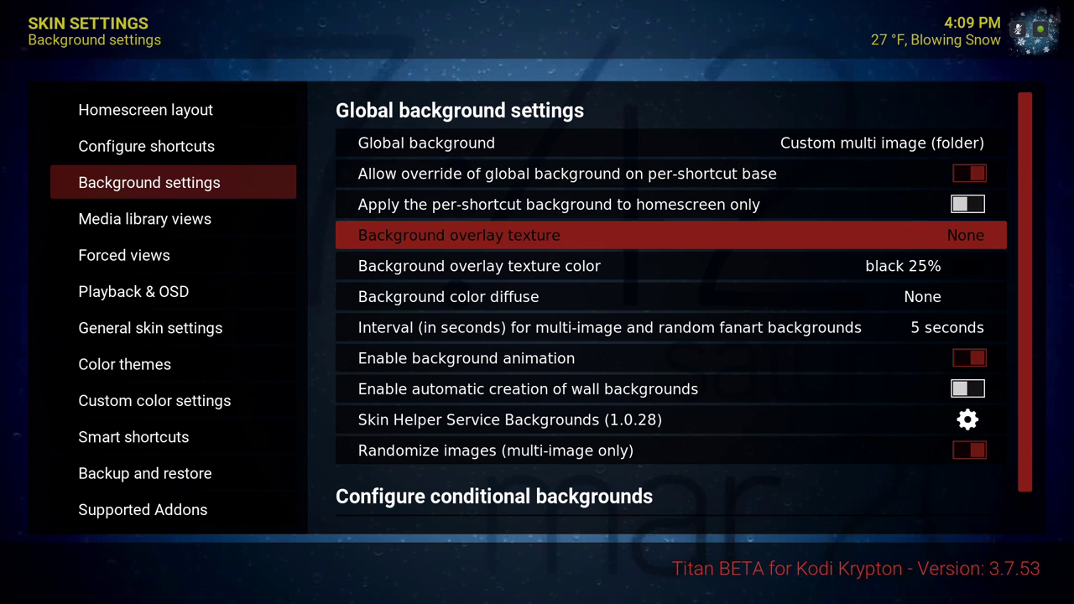
{"action": "key", "text": "Down"}
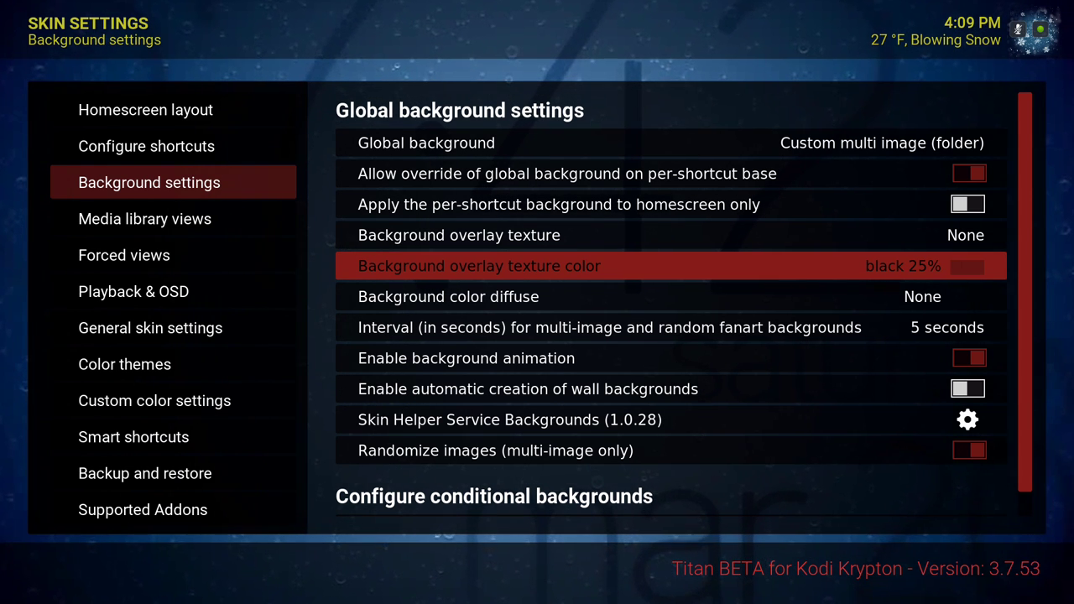
{"action": "key", "text": "Return"}
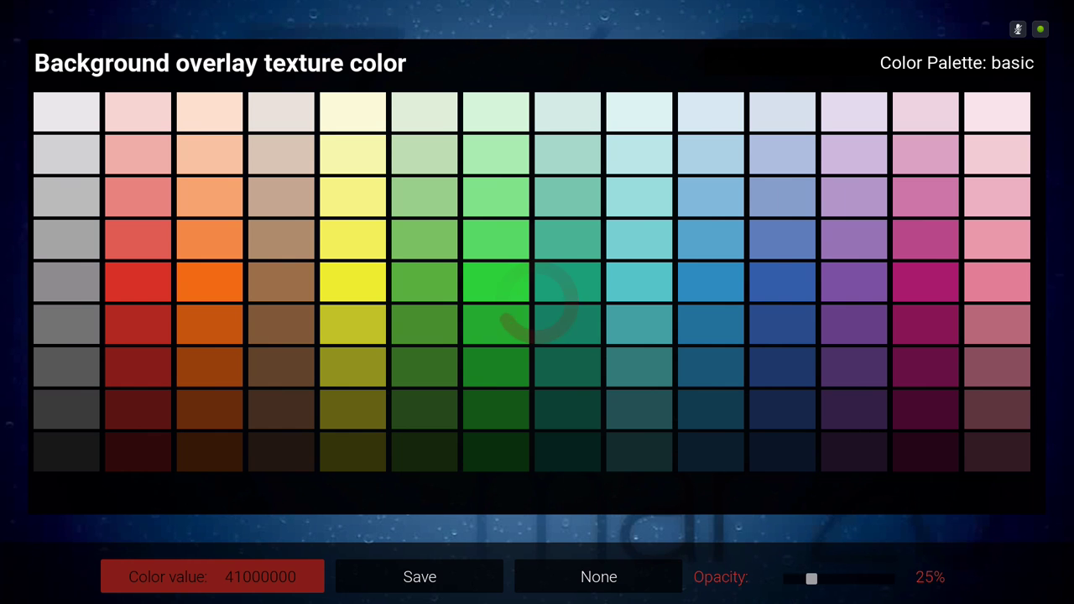
{"action": "key", "text": "Up"}
{"action": "key", "text": "Up"}
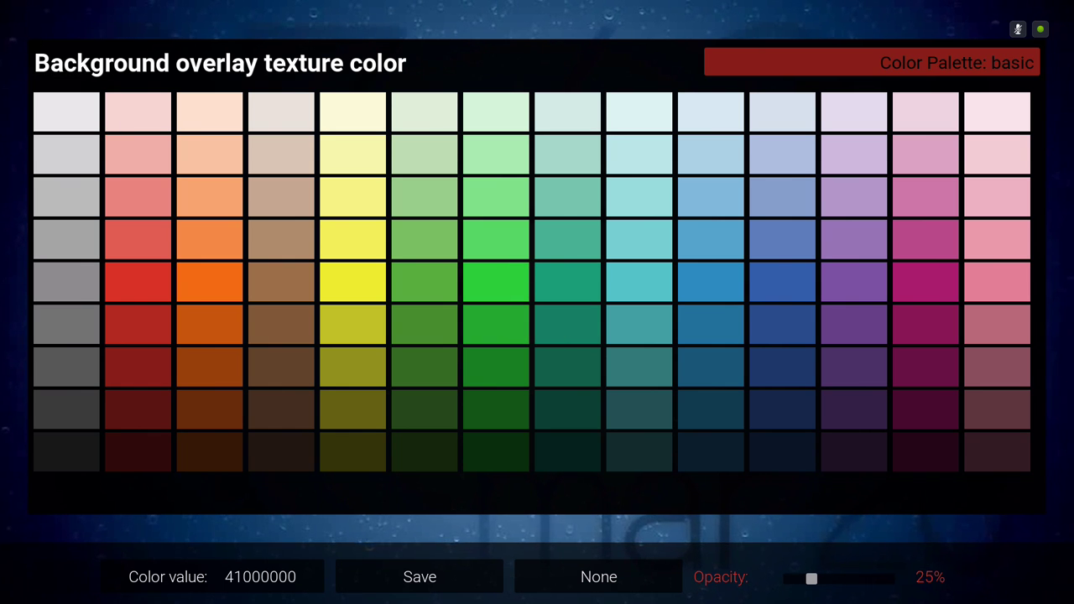
{"action": "key", "text": "Return"}
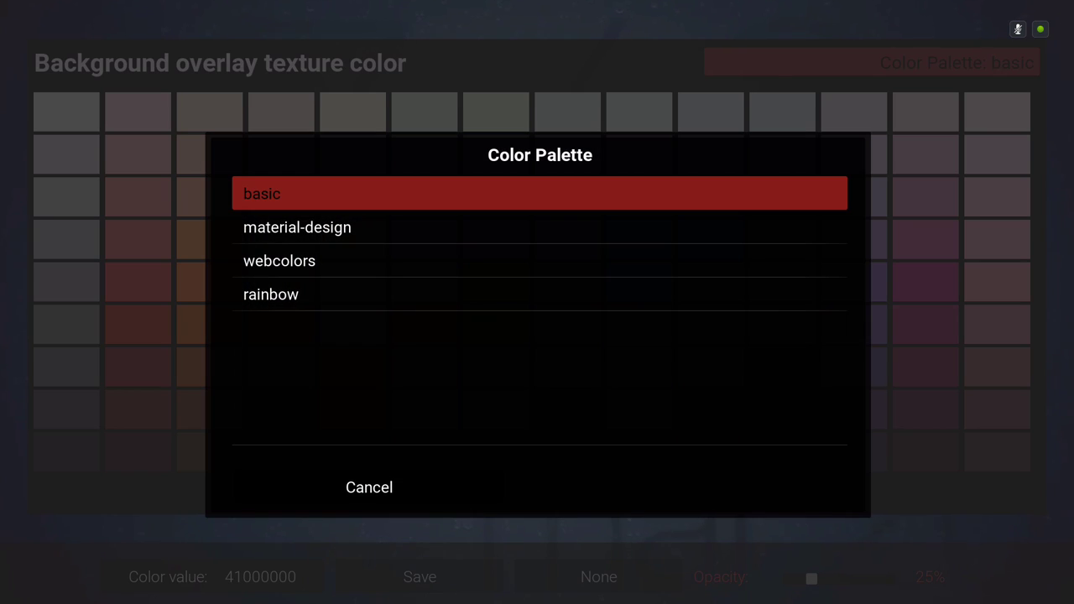
{"action": "key", "text": "Down"}
{"action": "key", "text": "Return"}
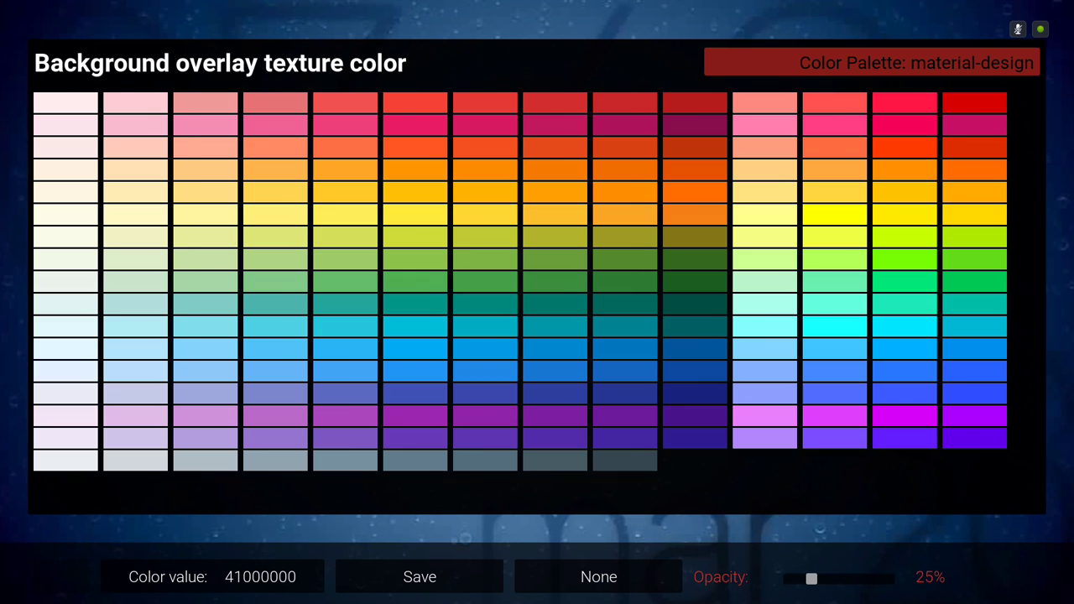
{"action": "key", "text": "Down"}
{"action": "key", "text": "Down"}
{"action": "key", "text": "Down"}
{"action": "key", "text": "Down"}
{"action": "key", "text": "Down"}
{"action": "key", "text": "Down"}
{"action": "key", "text": "Down"}
{"action": "key", "text": "Left"}
{"action": "key", "text": "Down"}
{"action": "key", "text": "Down"}
{"action": "key", "text": "Down"}
{"action": "key", "text": "Down"}
{"action": "key", "text": "Down"}
{"action": "key", "text": "Down"}
{"action": "key", "text": "Down"}
{"action": "key", "text": "Down"}
{"action": "key", "text": "Down"}
{"action": "key", "text": "Down"}
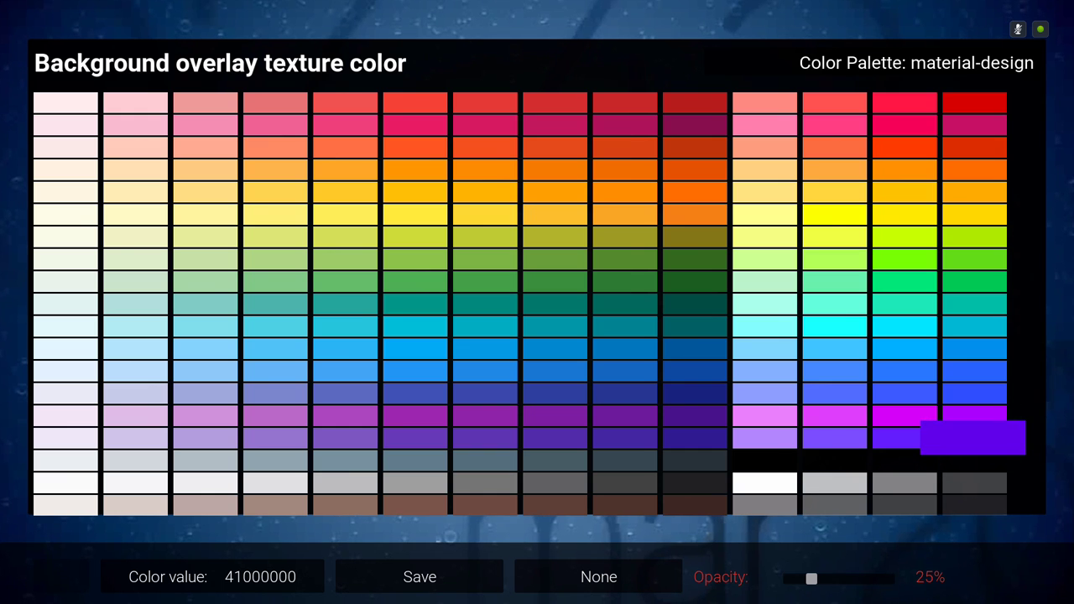
{"action": "key", "text": "Down"}
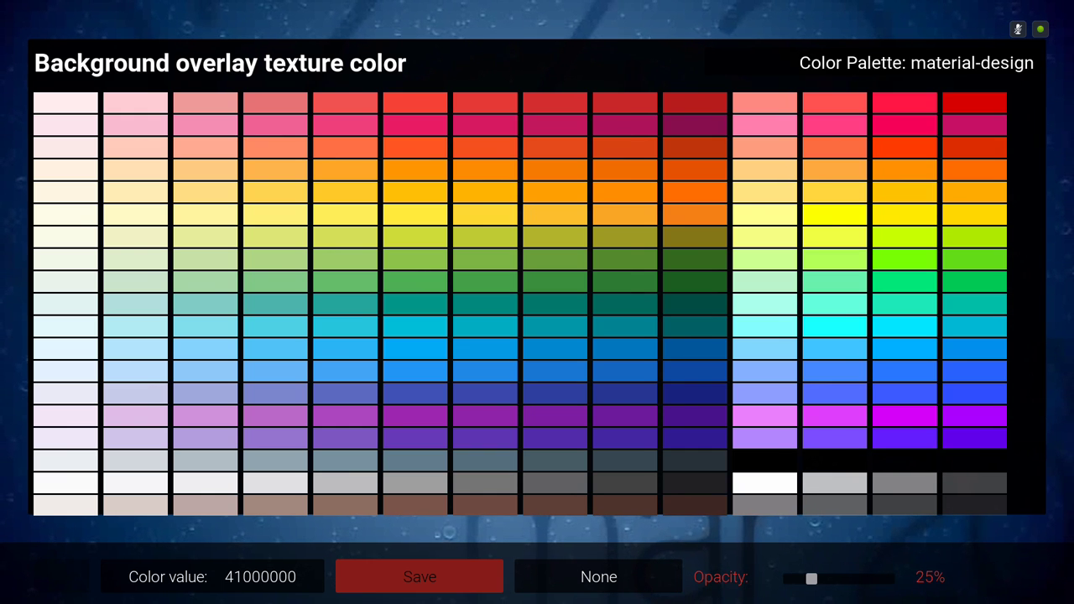
{"action": "key", "text": "Right"}
{"action": "key", "text": "Right"}
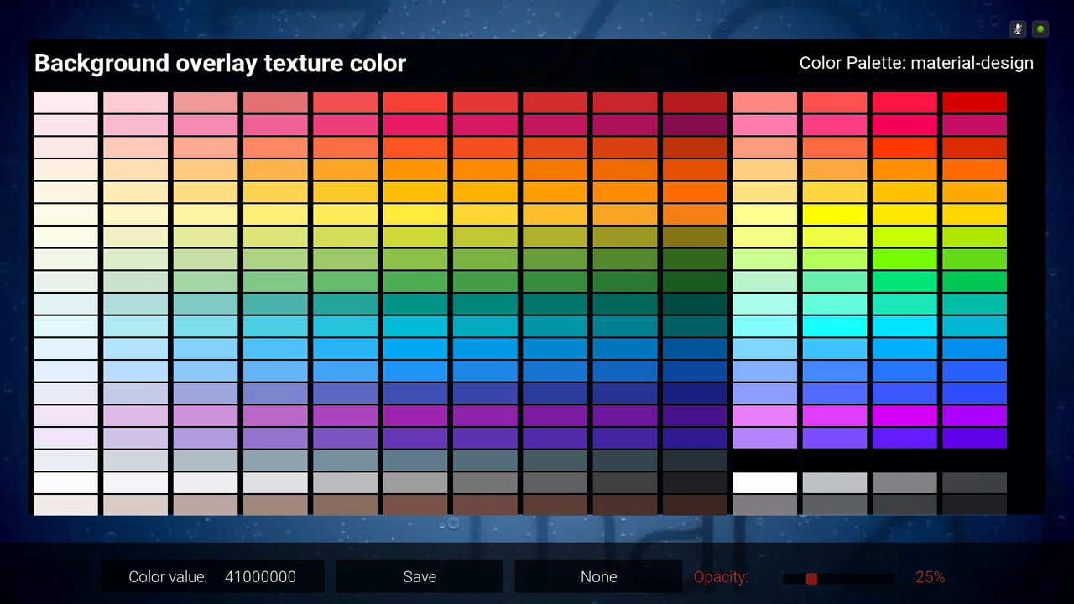
{"action": "key", "text": "Left"}
{"action": "key", "text": "Left"}
- Keep the black 25% overlay colour and review diffuse, multi-image interval and background animation settings
{"action": "key", "text": "Return"}
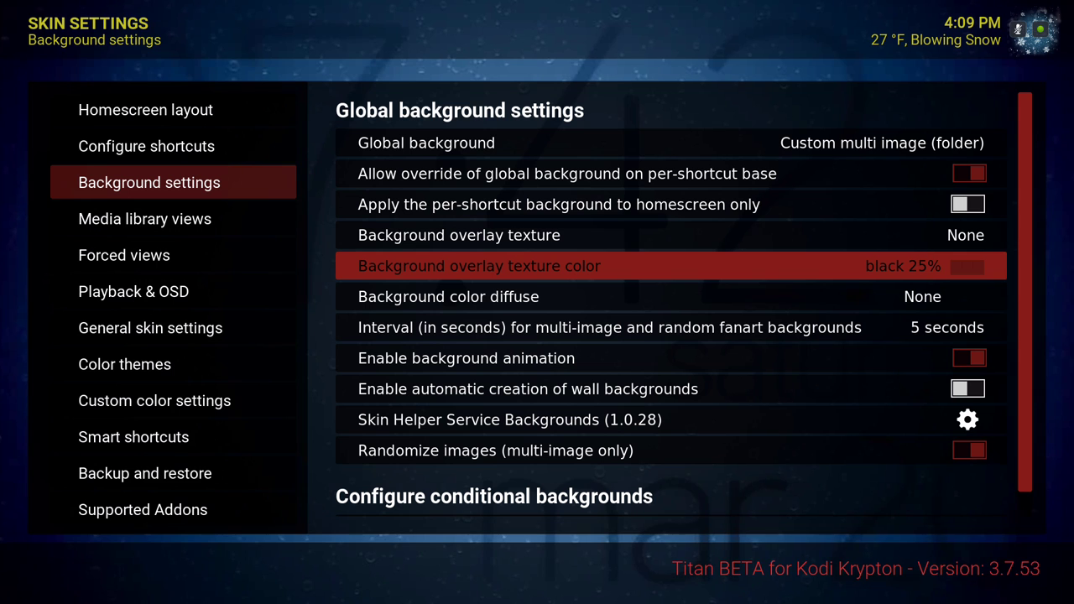
{"action": "key", "text": "Down"}
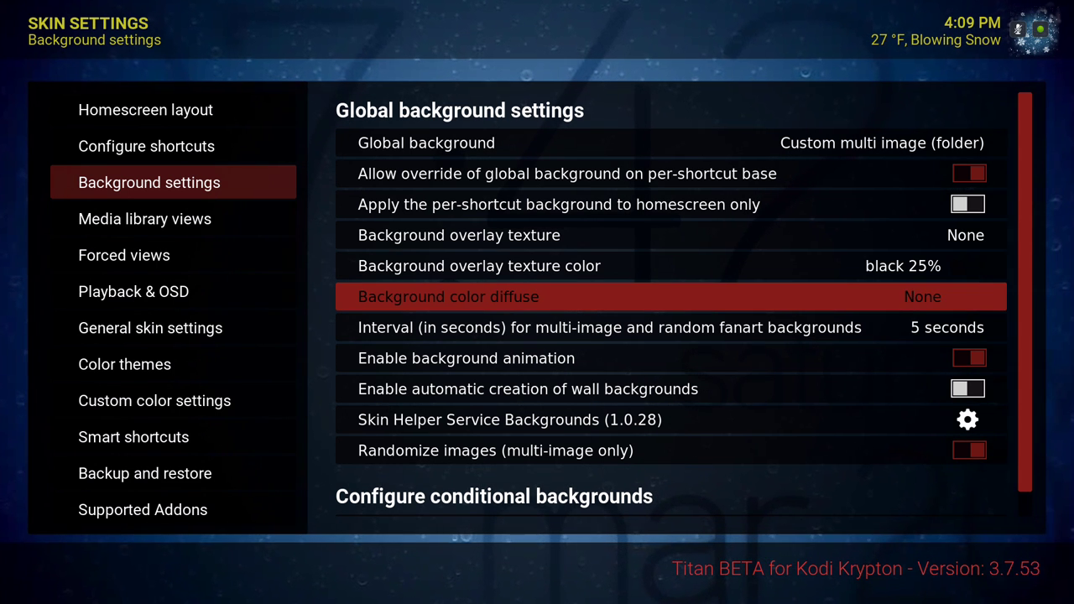
{"action": "key", "text": "Down"}
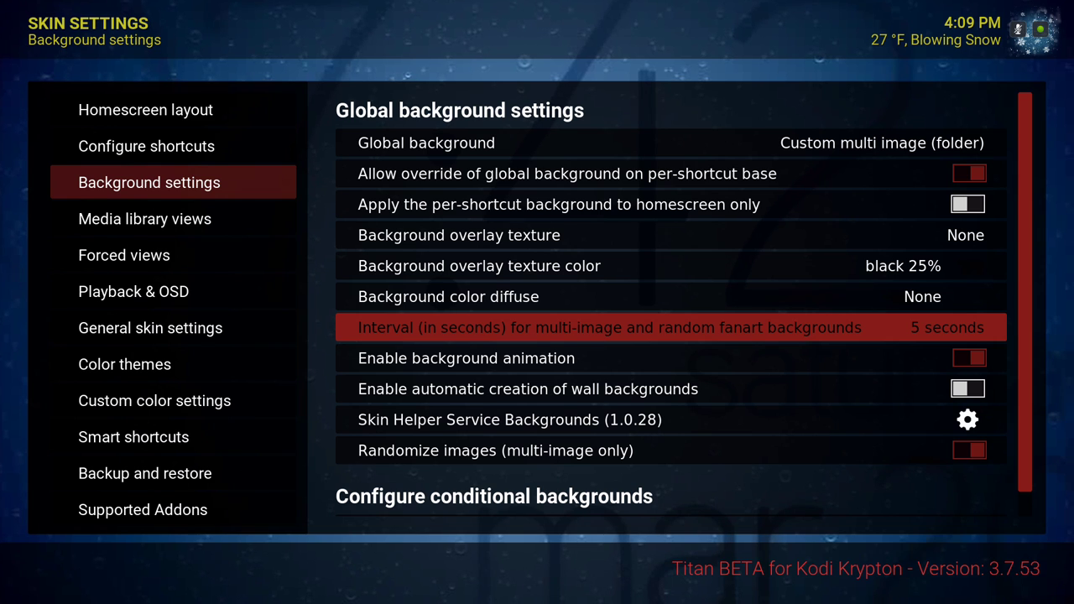
{"action": "key", "text": "Down"}
{"action": "key", "text": "Up"}
{"action": "key", "text": "Down"}
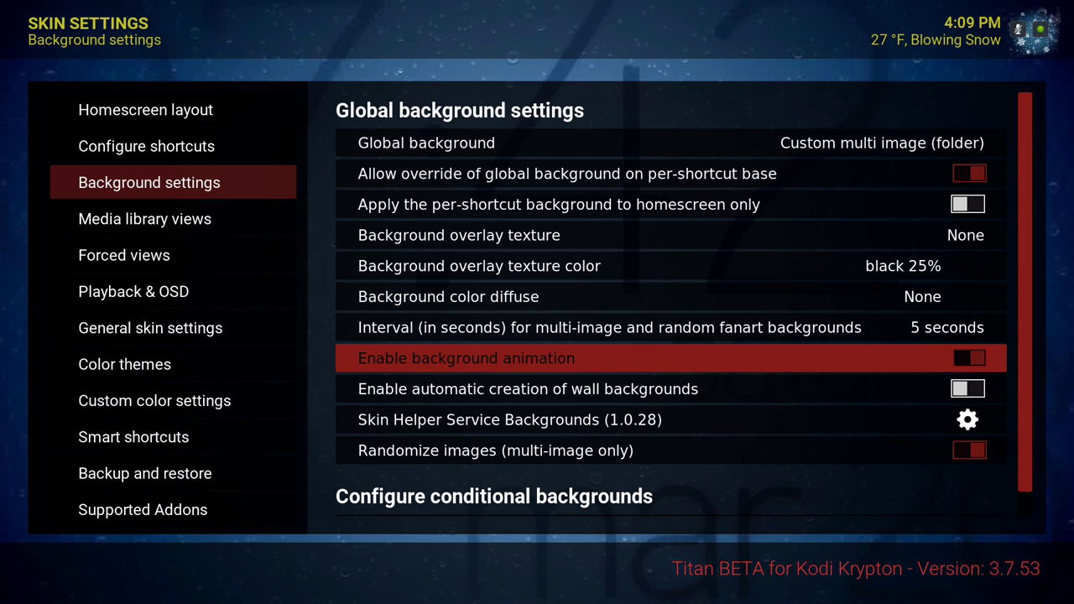
{"action": "key", "text": "Down"}
{"action": "key", "text": "Up"}
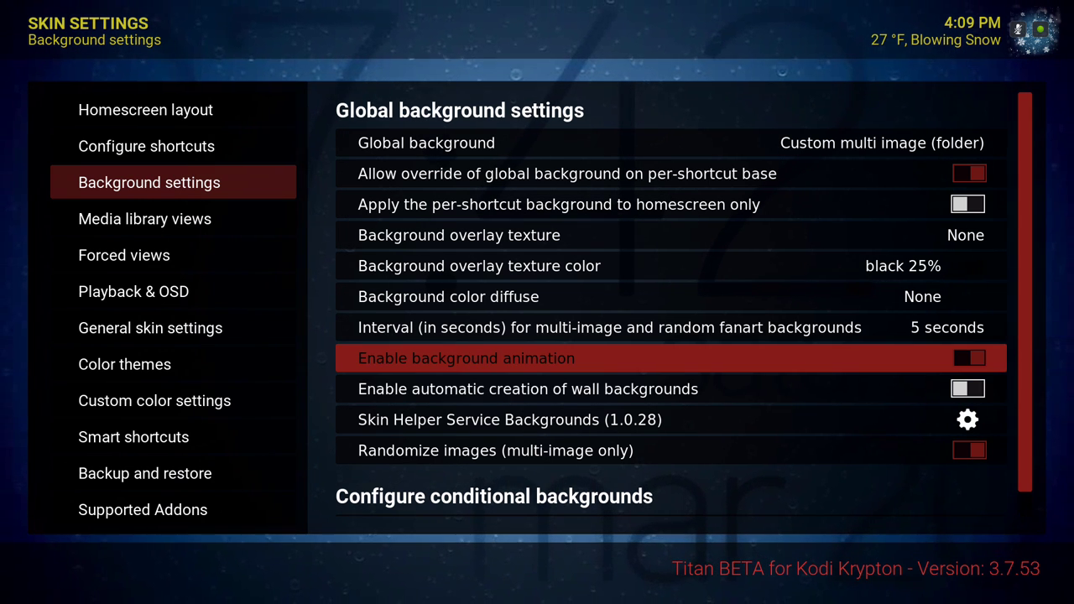
- Check the randomize images and date-based backgrounds options, then switch to Media library views
{"action": "key", "text": "Down"}
{"action": "key", "text": "Down"}
{"action": "key", "text": "Down"}
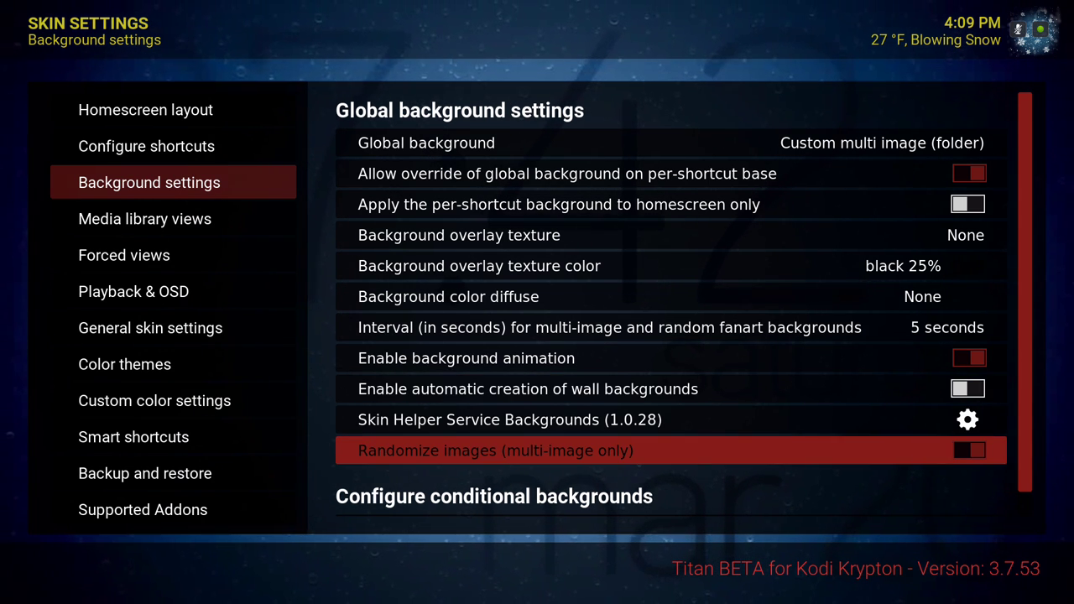
{"action": "key", "text": "Down"}
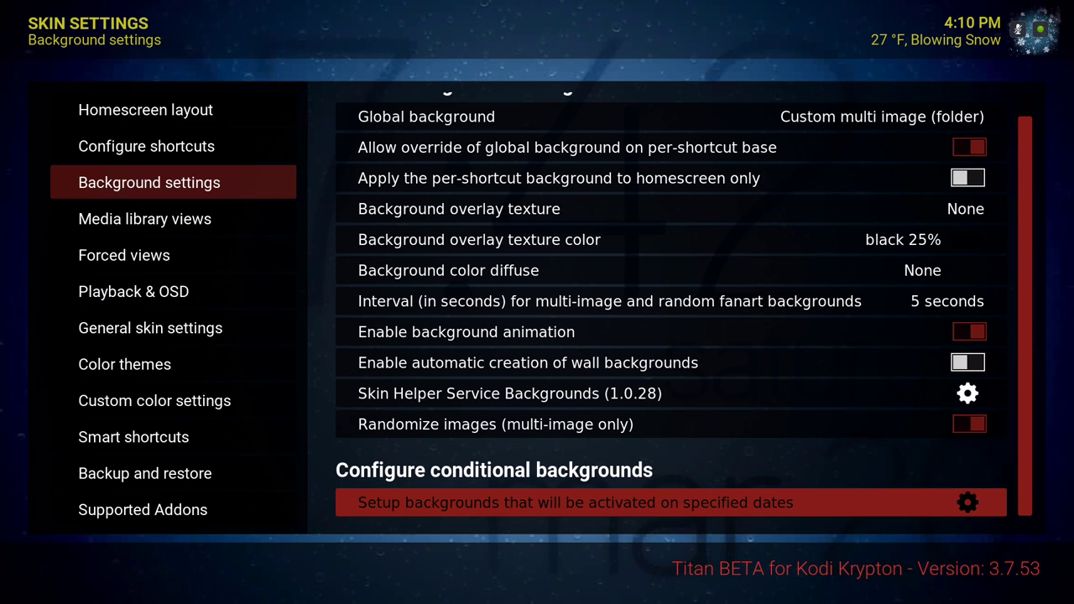
{"action": "key", "text": "Down"}
{"action": "key", "text": "Up"}
{"action": "key", "text": "Left"}
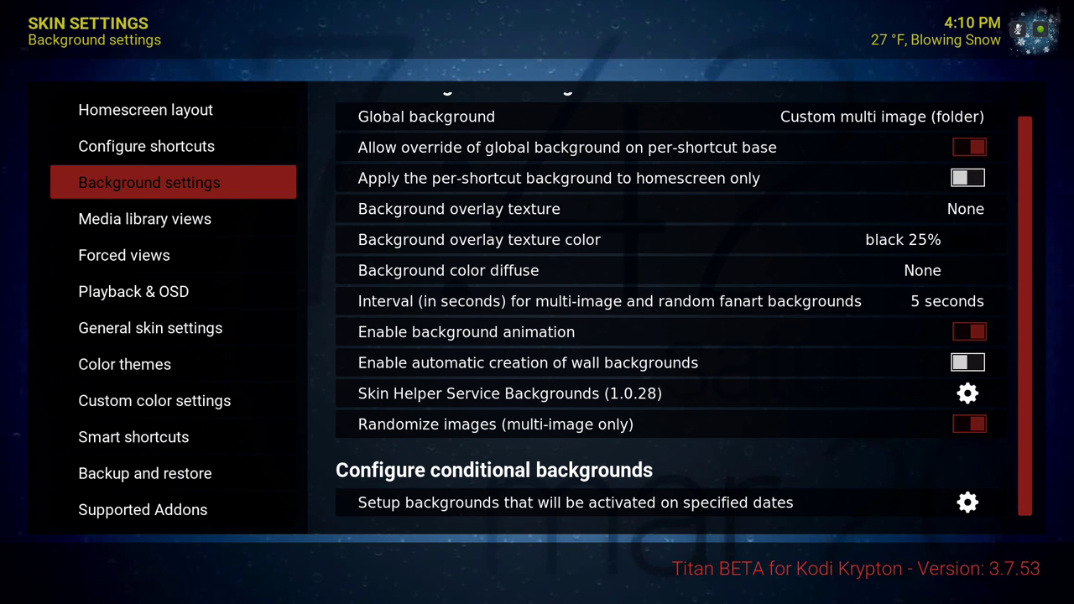
{"action": "key", "text": "Down"}
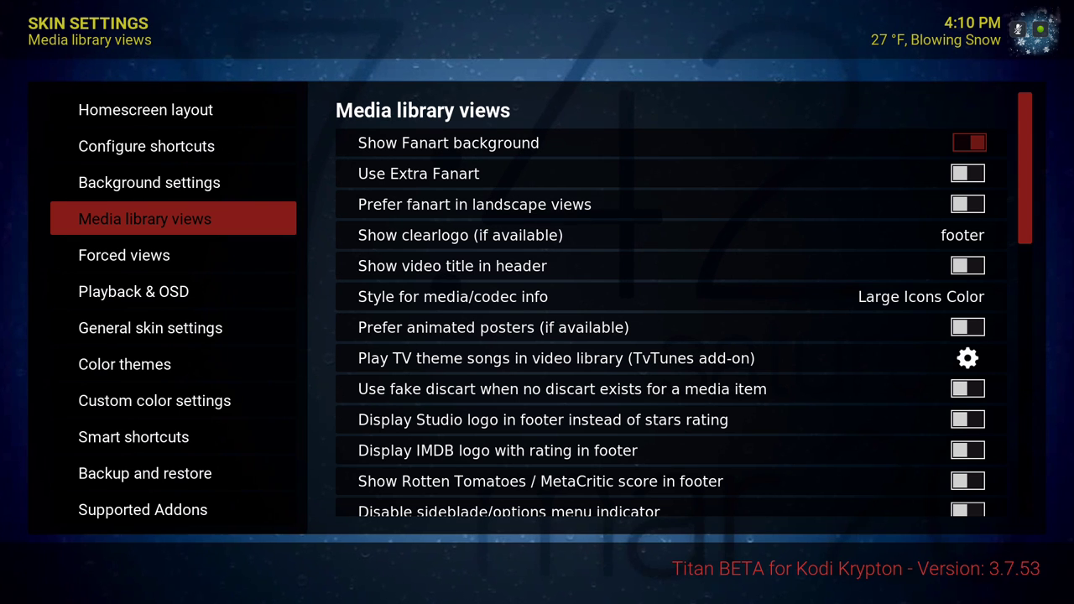
- Browse the Media library views options down to Style for media/codec info
{"action": "key", "text": "Right"}
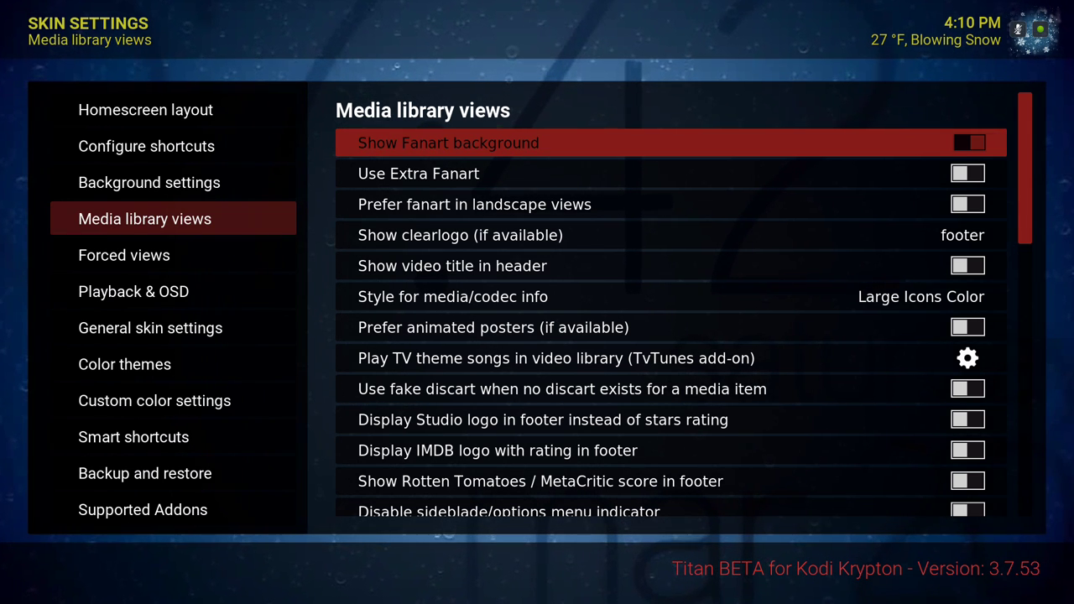
{"action": "key", "text": "Down"}
{"action": "key", "text": "Down"}
{"action": "key", "text": "Down"}
{"action": "key", "text": "Up"}
{"action": "key", "text": "Down"}
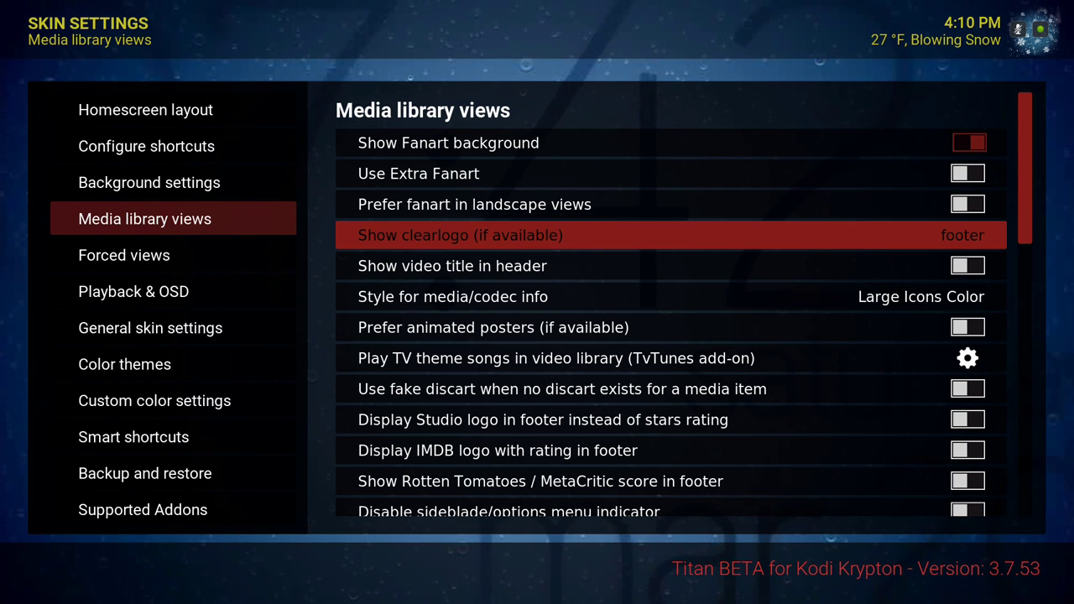
{"action": "key", "text": "Down"}
{"action": "key", "text": "Down"}
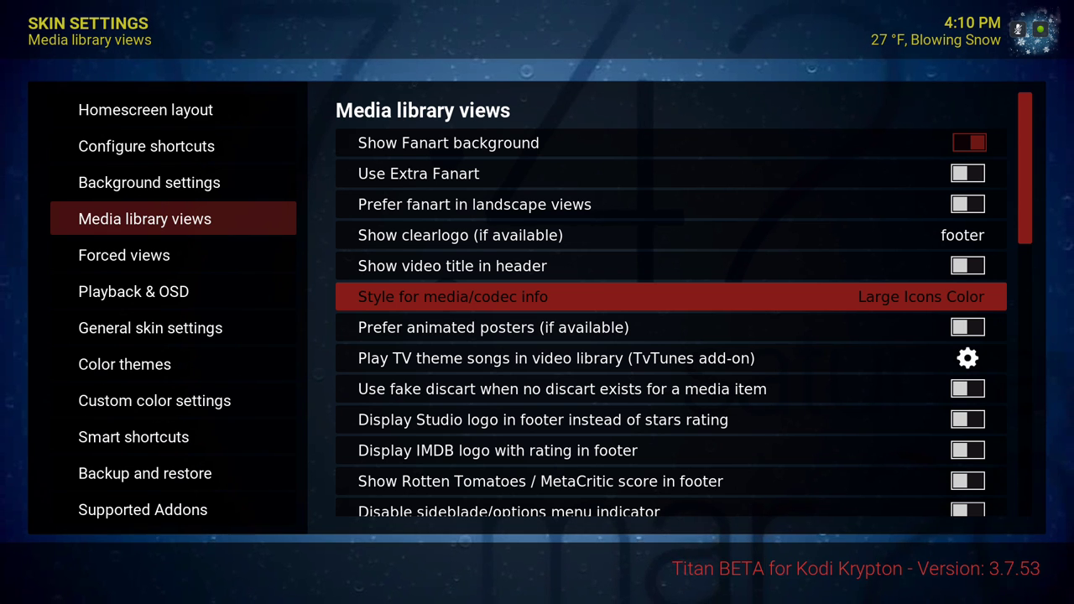
{"action": "key", "text": "Down"}
{"action": "key", "text": "Up"}
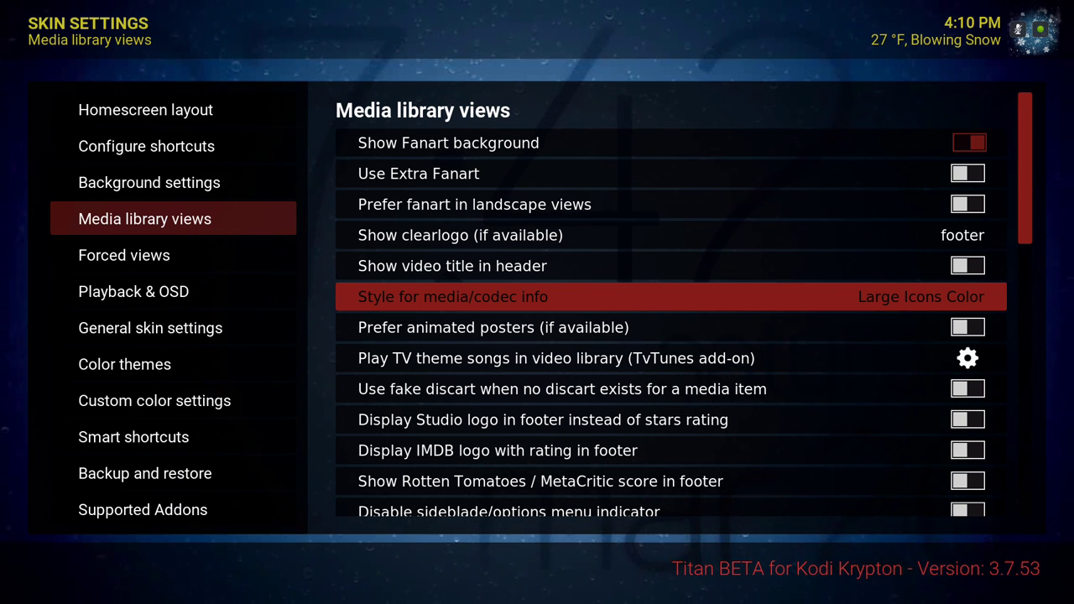
- Compare the codec info styles and apply Large Icons Color
{"action": "key", "text": "Return"}
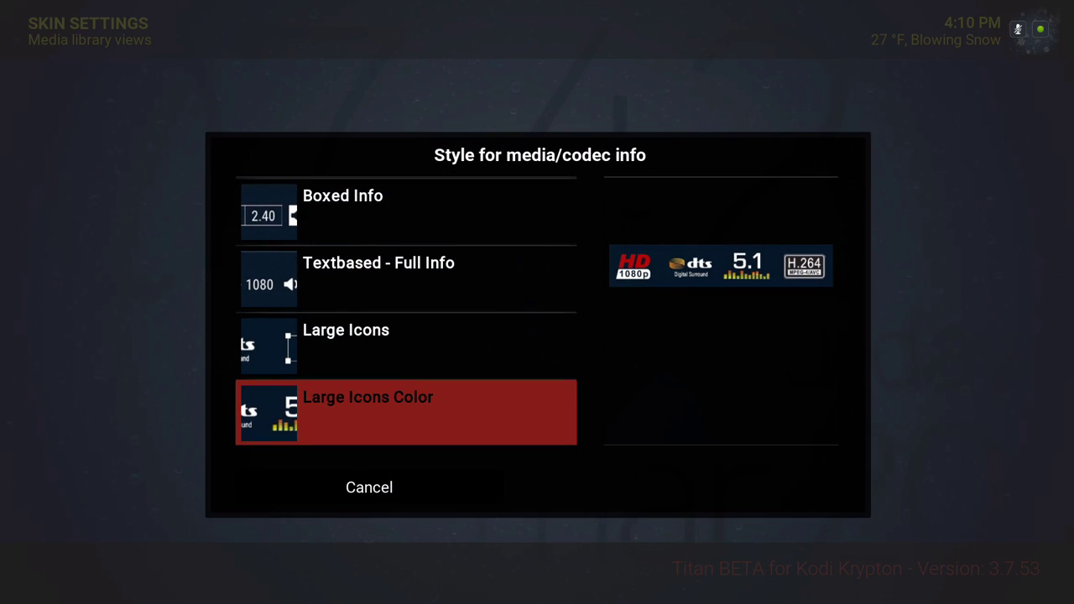
{"action": "key", "text": "Up"}
{"action": "key", "text": "Up"}
{"action": "key", "text": "Up"}
{"action": "key", "text": "Up"}
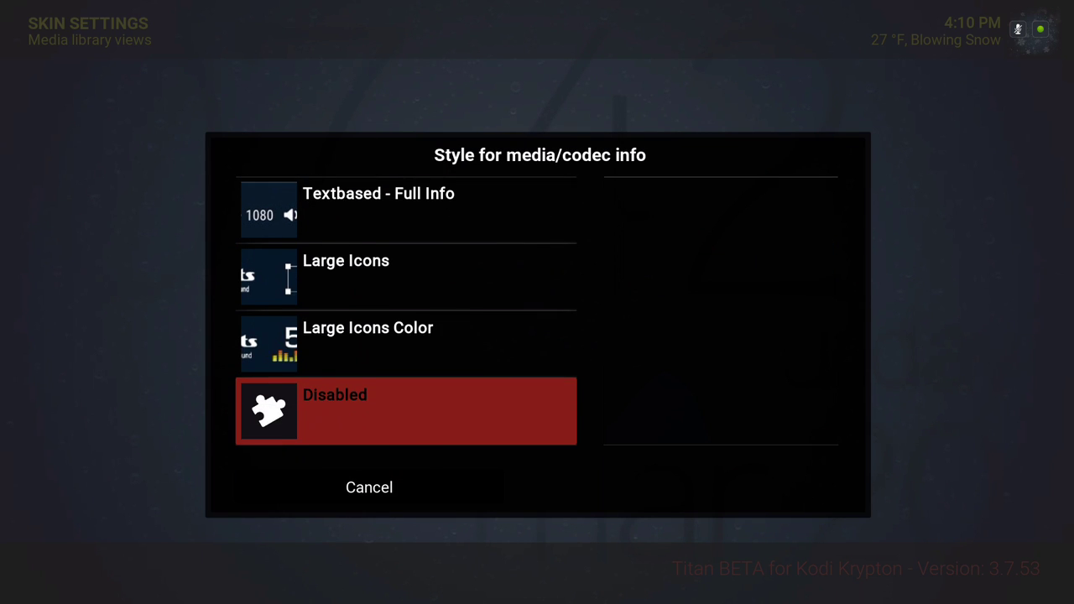
{"action": "key", "text": "Down"}
{"action": "key", "text": "Down"}
{"action": "key", "text": "Down"}
{"action": "key", "text": "Down"}
{"action": "key", "text": "Down"}
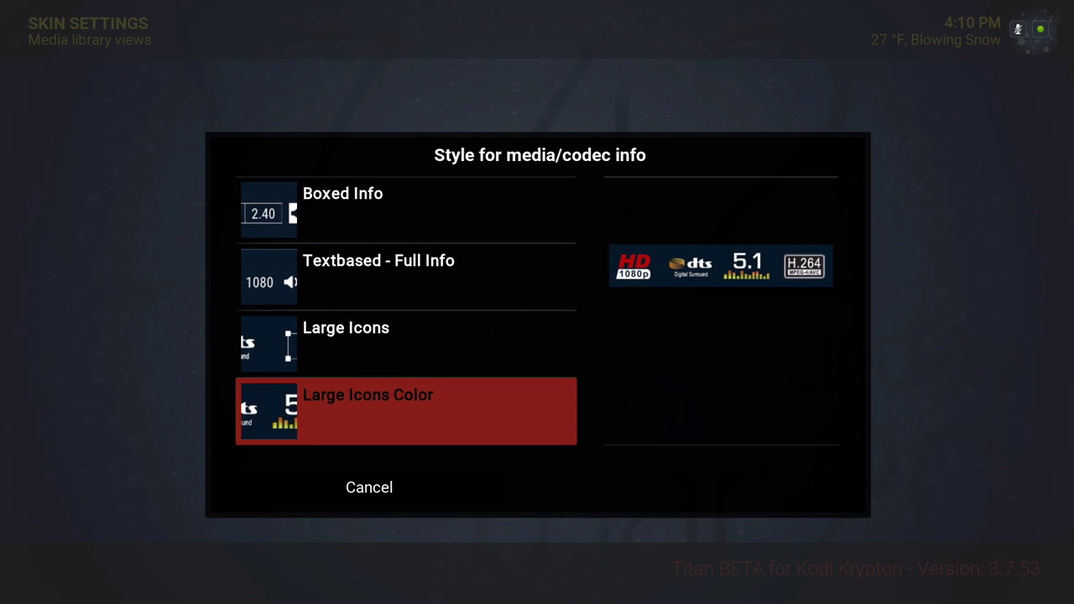
{"action": "key", "text": "Up"}
{"action": "key", "text": "Down"}
{"action": "key", "text": "Return"}
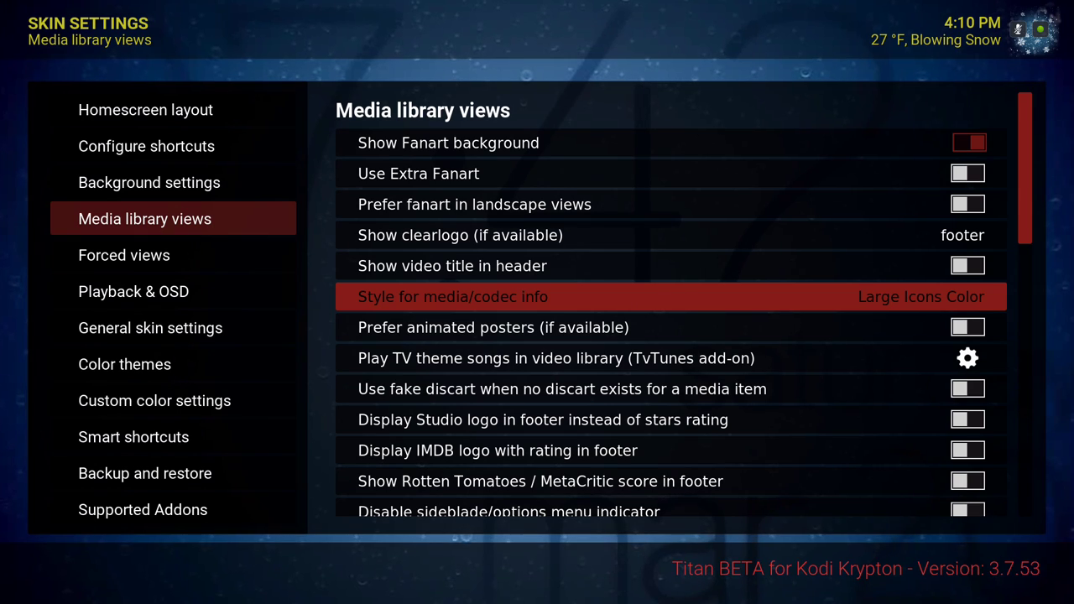
- Review the options below, from Studio logo footer to the watched items indicator
{"action": "key", "text": "Down"}
{"action": "key", "text": "Down"}
{"action": "key", "text": "Down"}
{"action": "key", "text": "Down"}
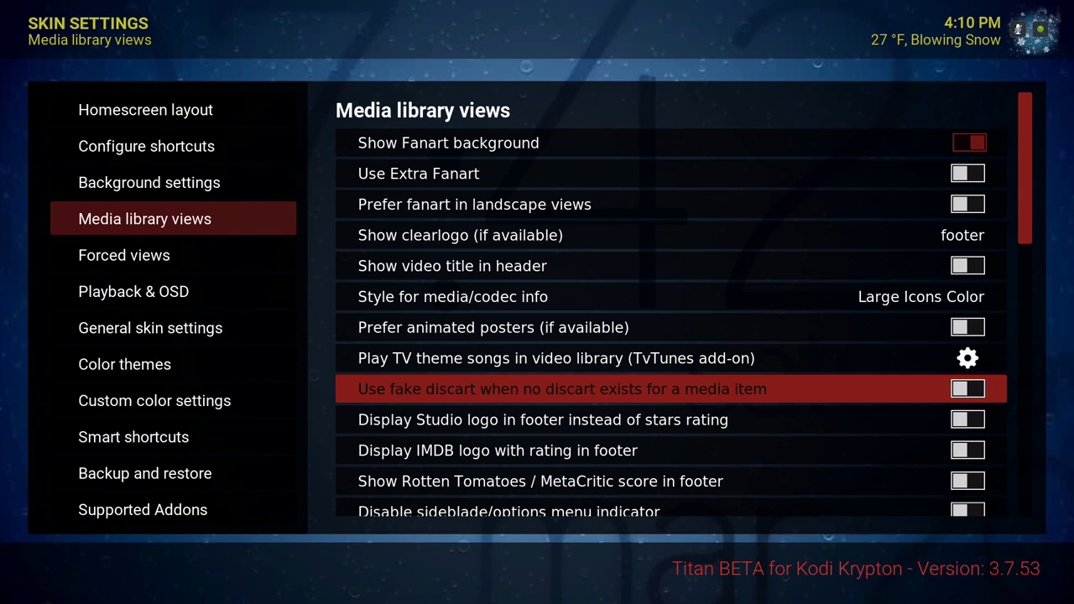
{"action": "key", "text": "Down"}
{"action": "key", "text": "Down"}
{"action": "key", "text": "Down"}
{"action": "key", "text": "Down"}
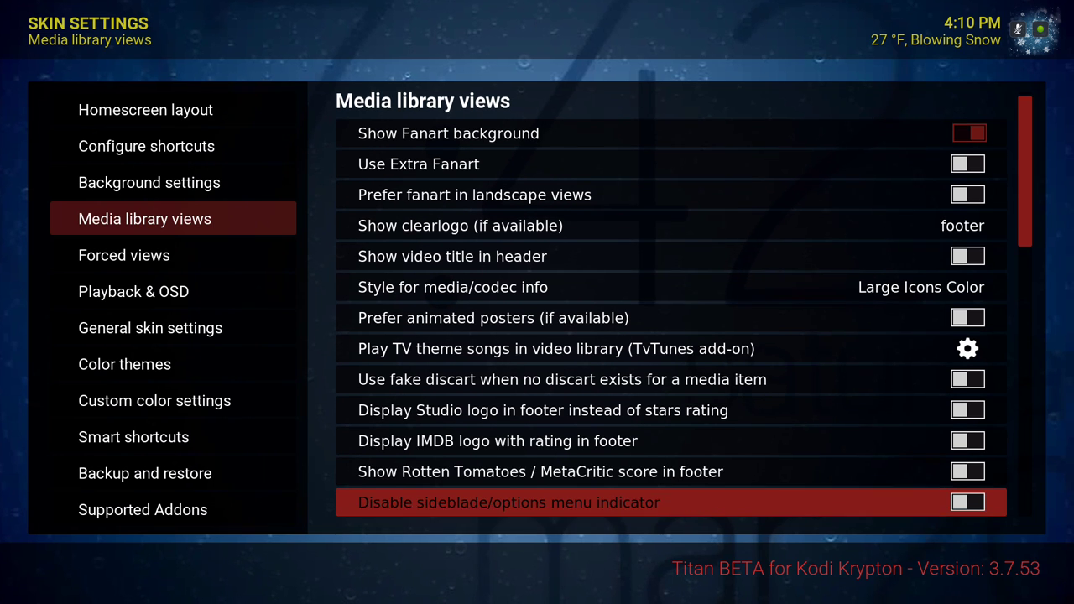
{"action": "key", "text": "Down"}
{"action": "key", "text": "Down"}
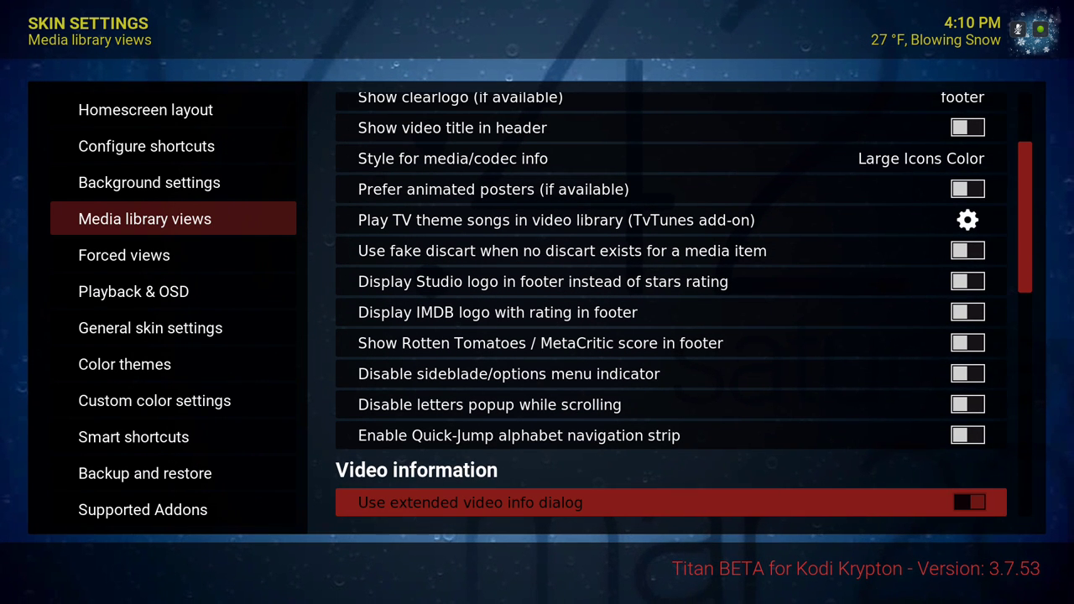
{"action": "key", "text": "Down"}
{"action": "key", "text": "Up"}
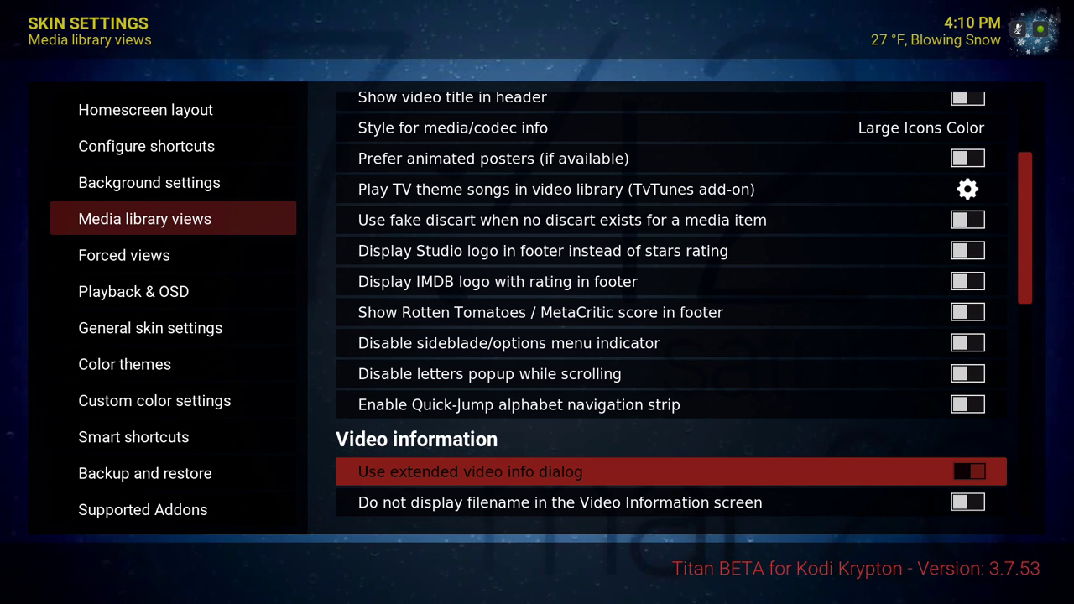
{"action": "key", "text": "Down"}
{"action": "key", "text": "Down"}
{"action": "key", "text": "Down"}
{"action": "key", "text": "Up"}
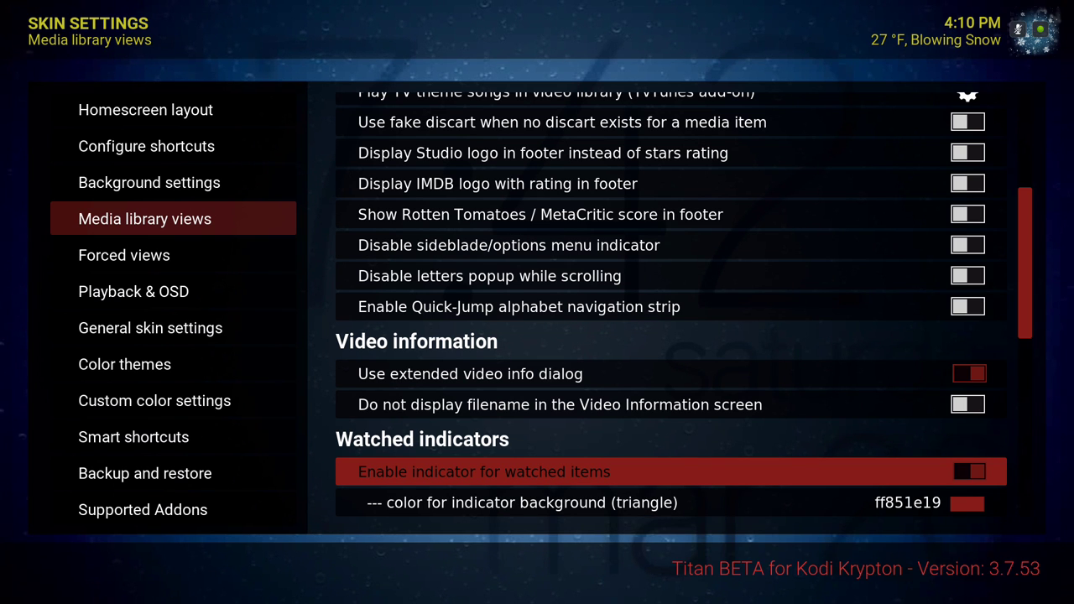
- Review the watched and in-progress indicator triangle and text colour settings
{"action": "key", "text": "Down"}
{"action": "key", "text": "Down"}
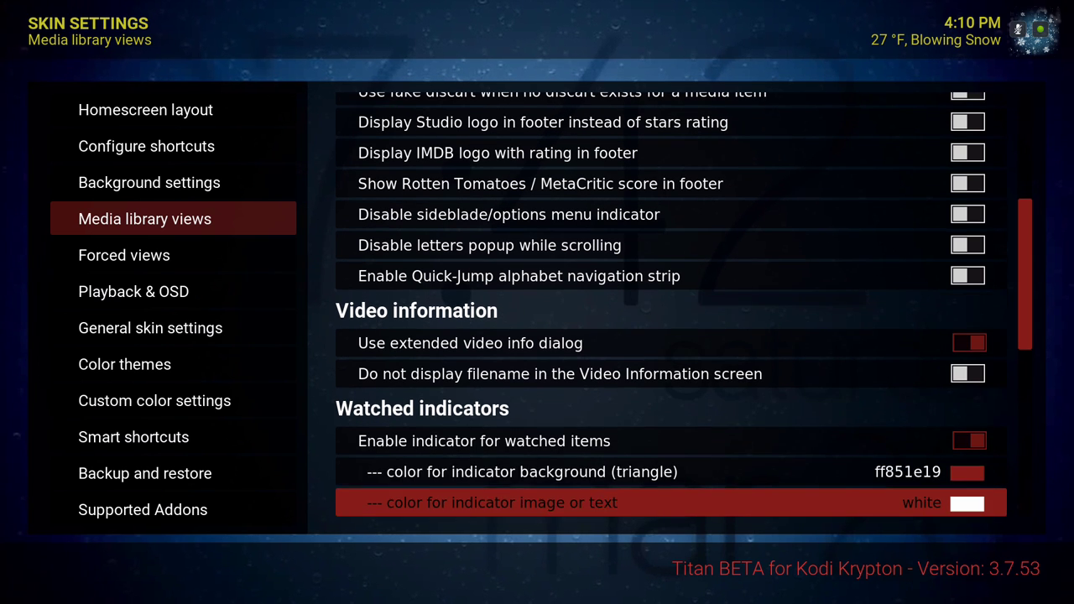
{"action": "key", "text": "Up"}
{"action": "key", "text": "Down"}
{"action": "key", "text": "Up"}
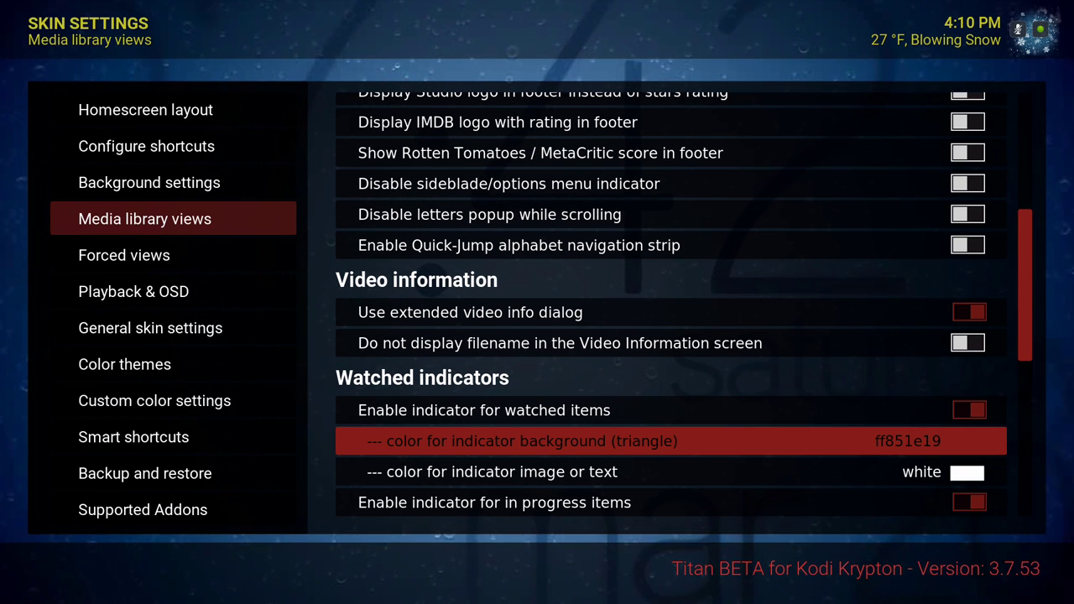
{"action": "key", "text": "Down"}
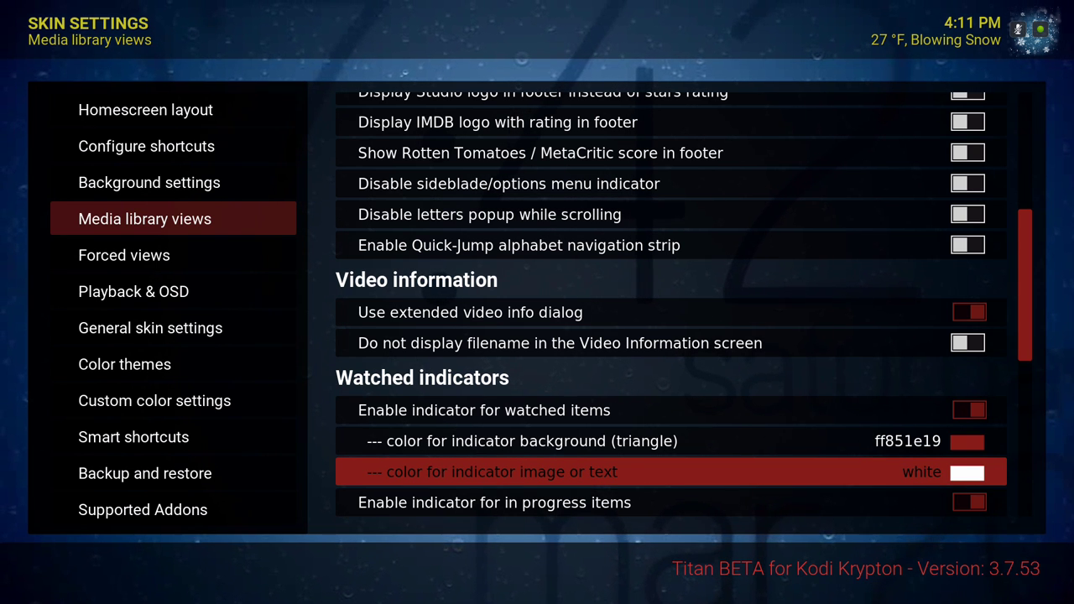
{"action": "key", "text": "Down"}
{"action": "key", "text": "Down"}
{"action": "key", "text": "Down"}
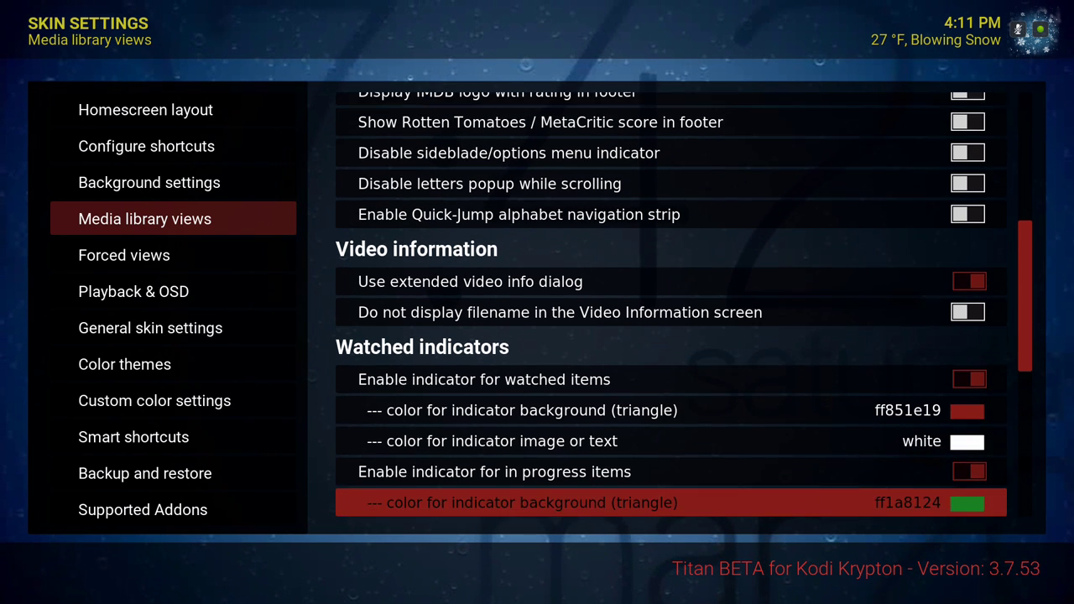
{"action": "key", "text": "Up"}
{"action": "key", "text": "Up"}
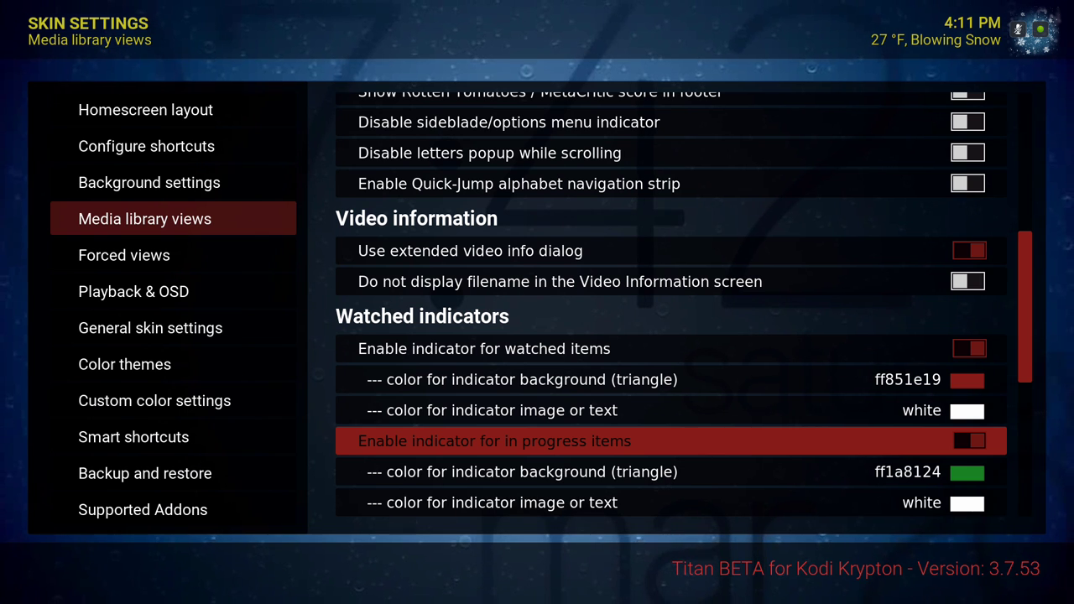
{"action": "key", "text": "Down"}
{"action": "key", "text": "Up"}
{"action": "key", "text": "Down"}
{"action": "key", "text": "Down"}
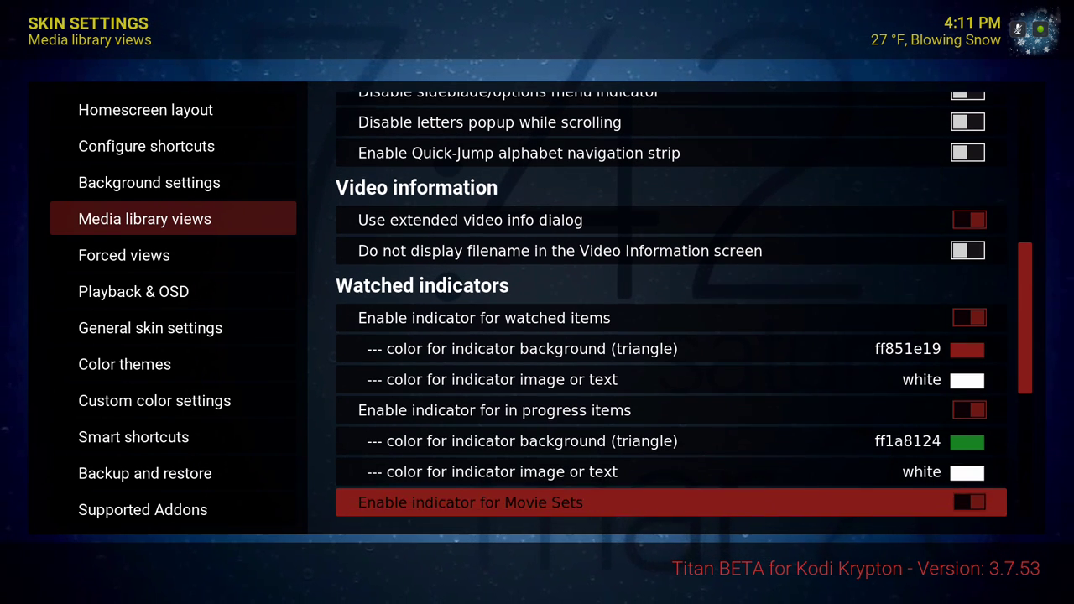
{"action": "key", "text": "Up"}
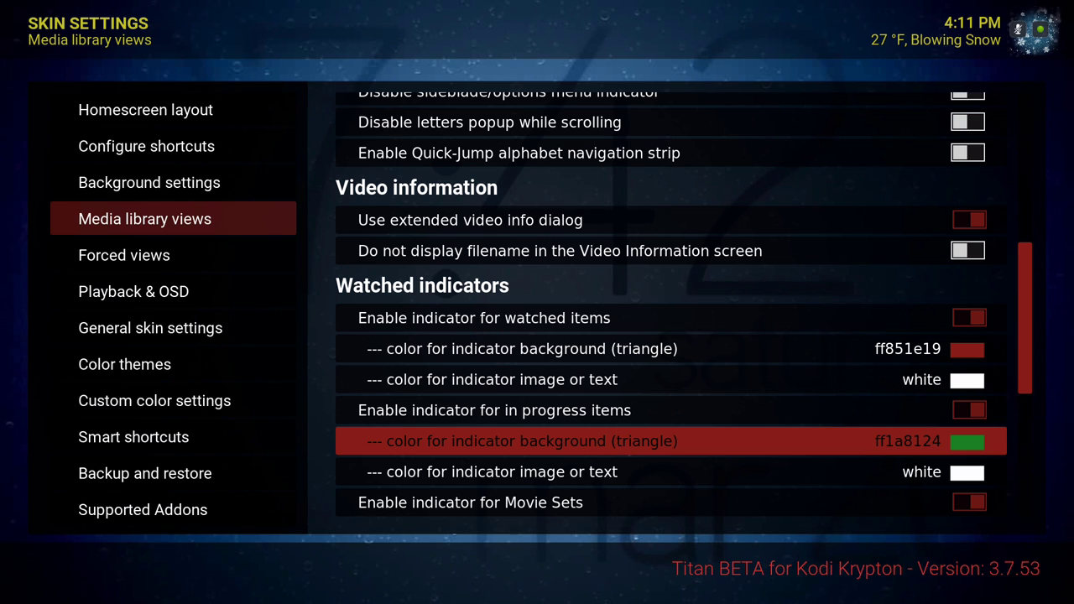
{"action": "key", "text": "Down"}
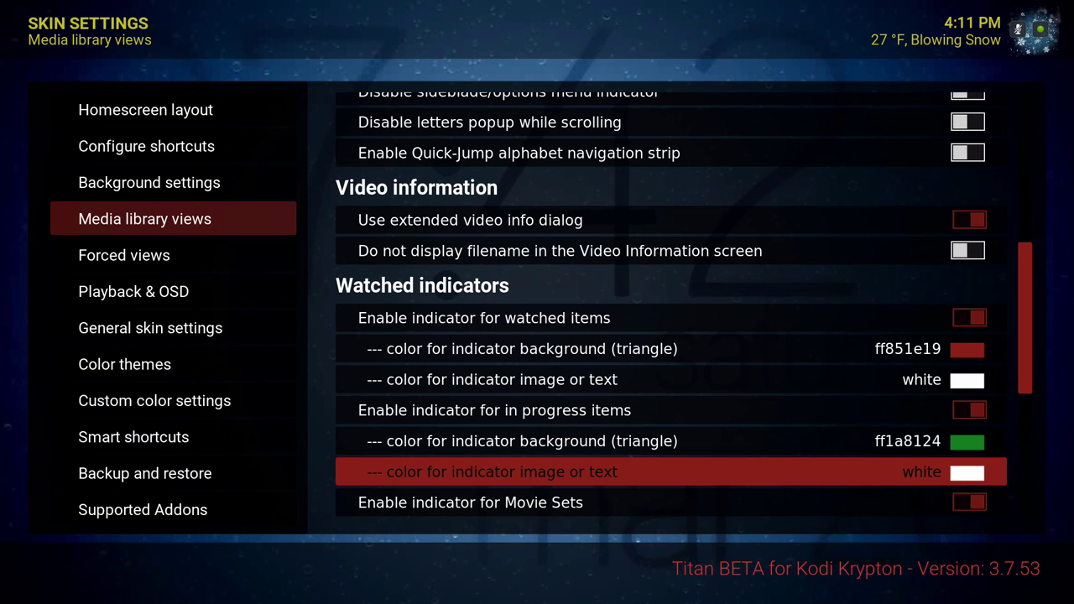
- Review the Movie Sets and unwatched episodes indicator colour settings
{"action": "key", "text": "Down"}
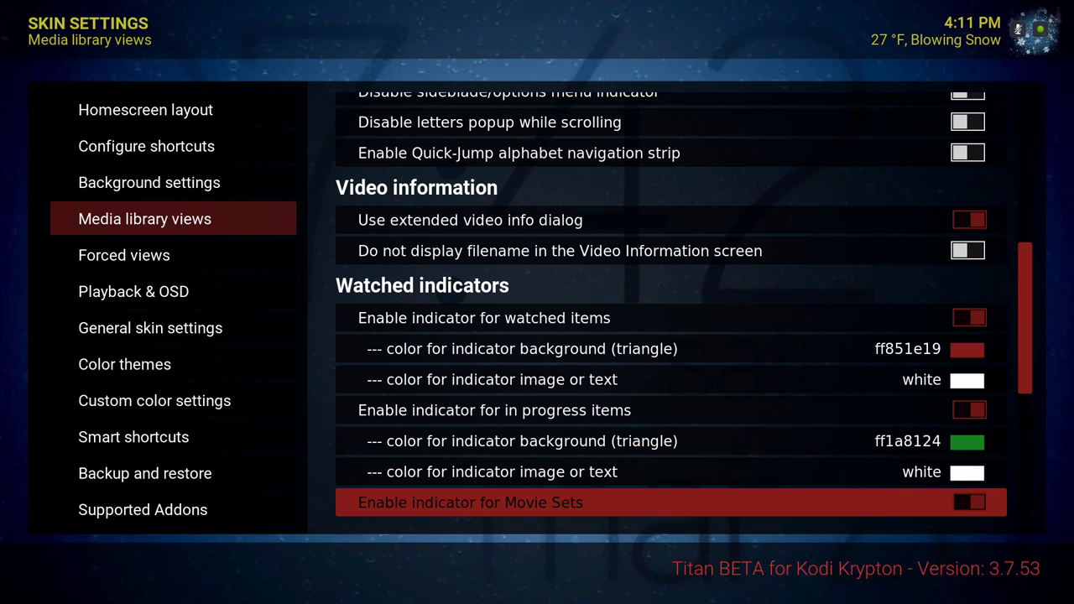
{"action": "key", "text": "Down"}
{"action": "key", "text": "Down"}
{"action": "key", "text": "Up"}
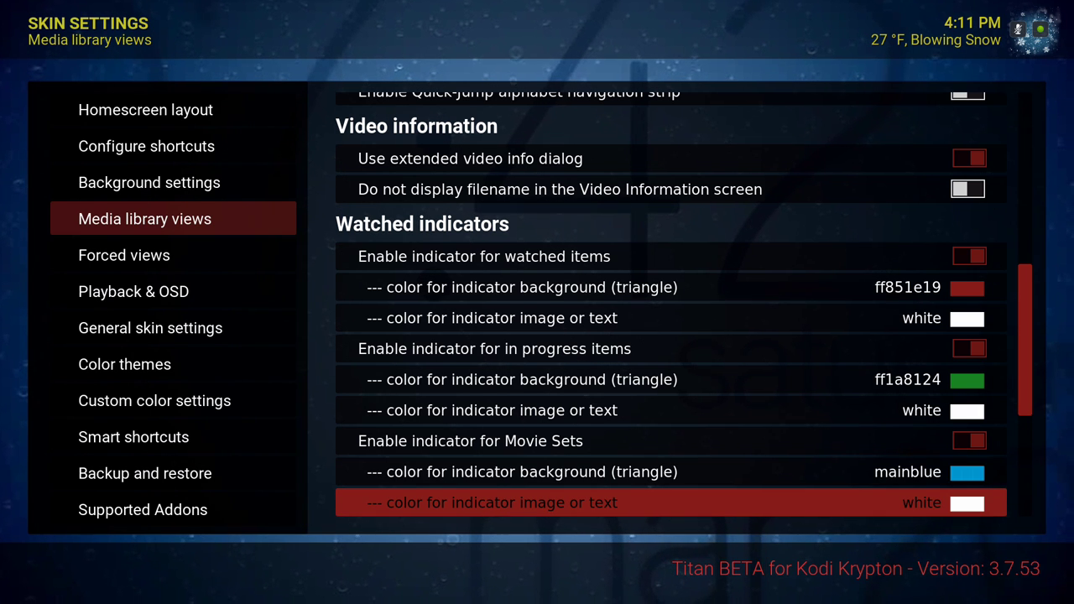
{"action": "key", "text": "Down"}
{"action": "key", "text": "Up"}
{"action": "key", "text": "Down"}
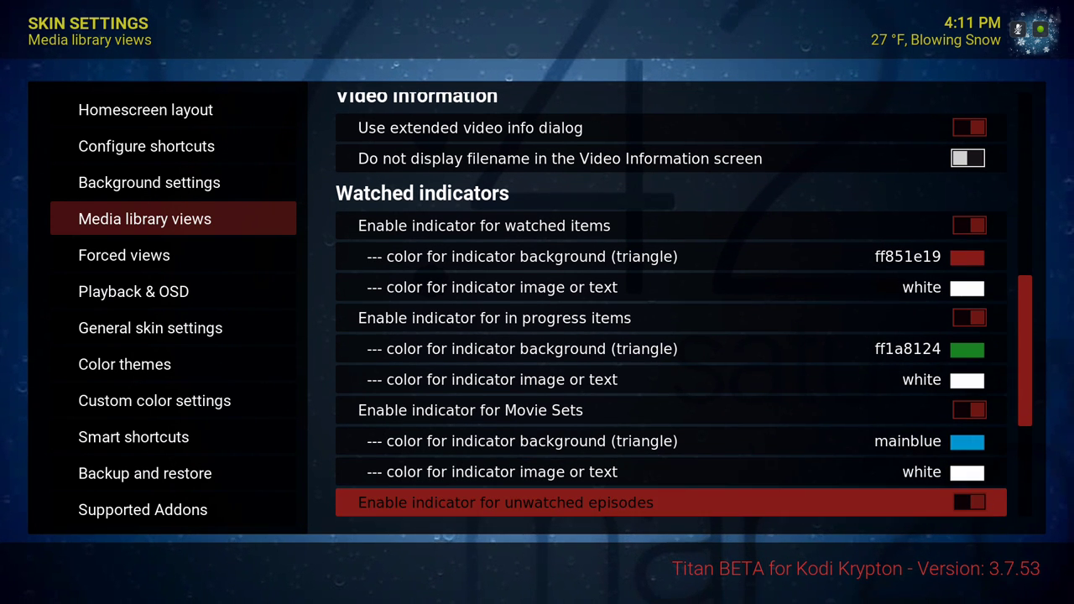
{"action": "key", "text": "Down"}
{"action": "key", "text": "Up"}
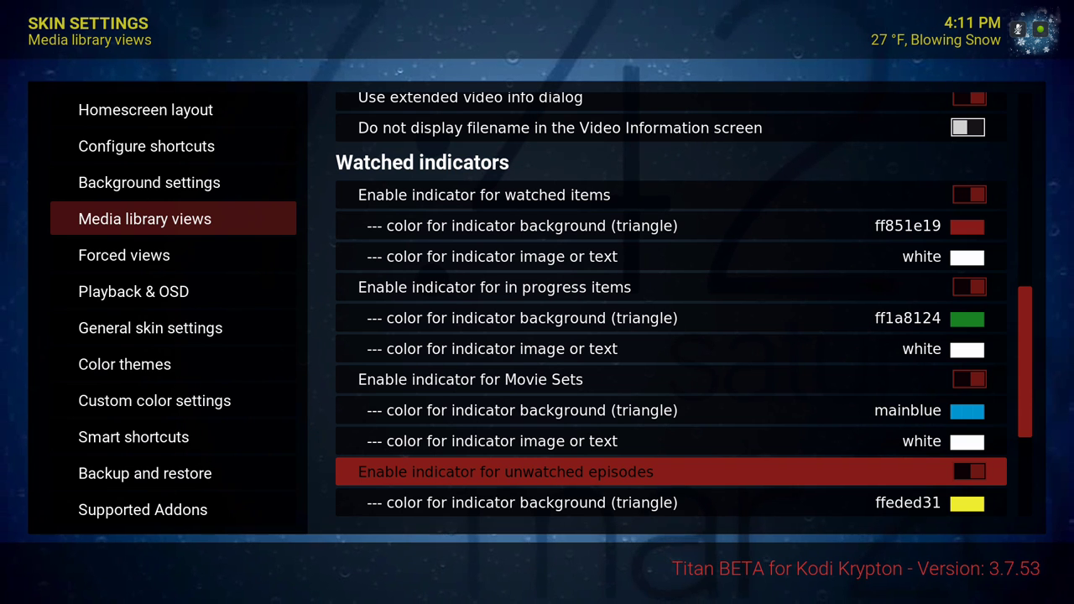
{"action": "key", "text": "Down"}
{"action": "key", "text": "Down"}
{"action": "key", "text": "Down"}
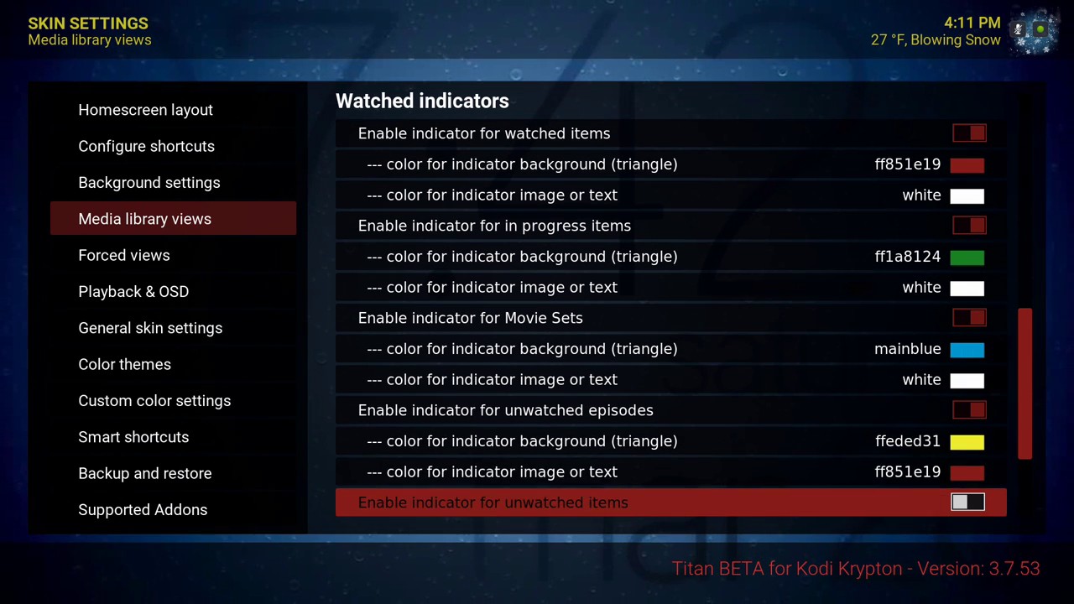
{"action": "key", "text": "Up"}
{"action": "key", "text": "Up"}
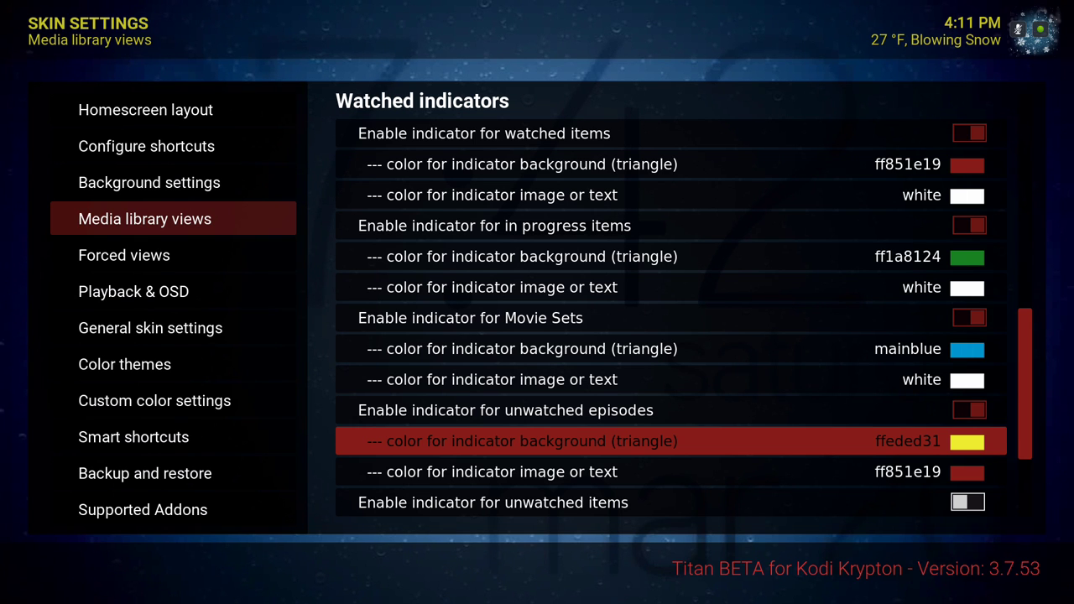
{"action": "key", "text": "Up"}
{"action": "key", "text": "Down"}
{"action": "key", "text": "Down"}
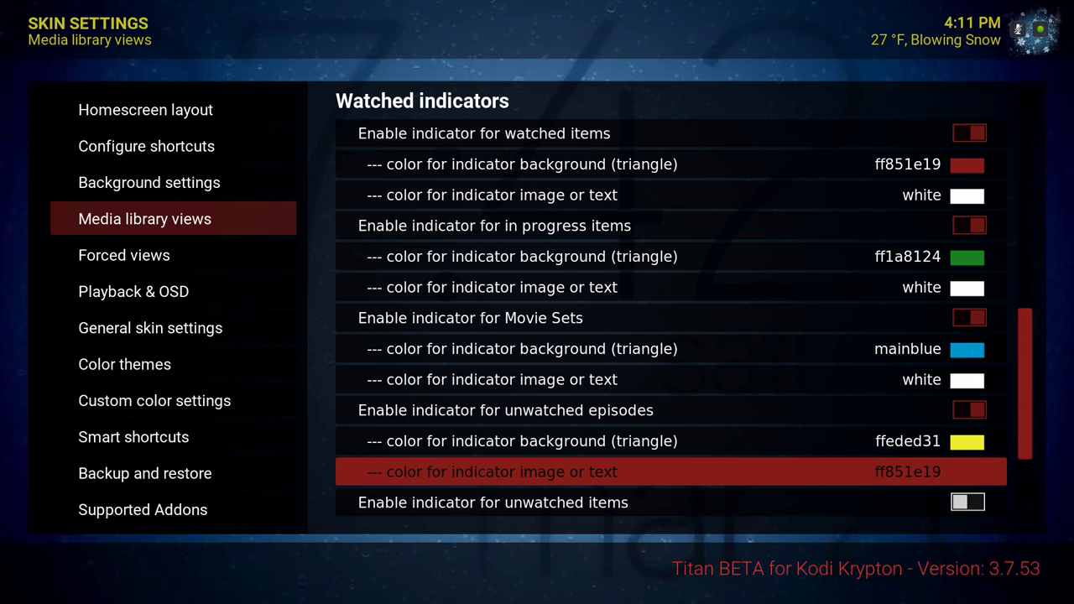
- Check the playing/recording indicator colours, then switch to the Forced views category
{"action": "key", "text": "Down"}
{"action": "key", "text": "Down"}
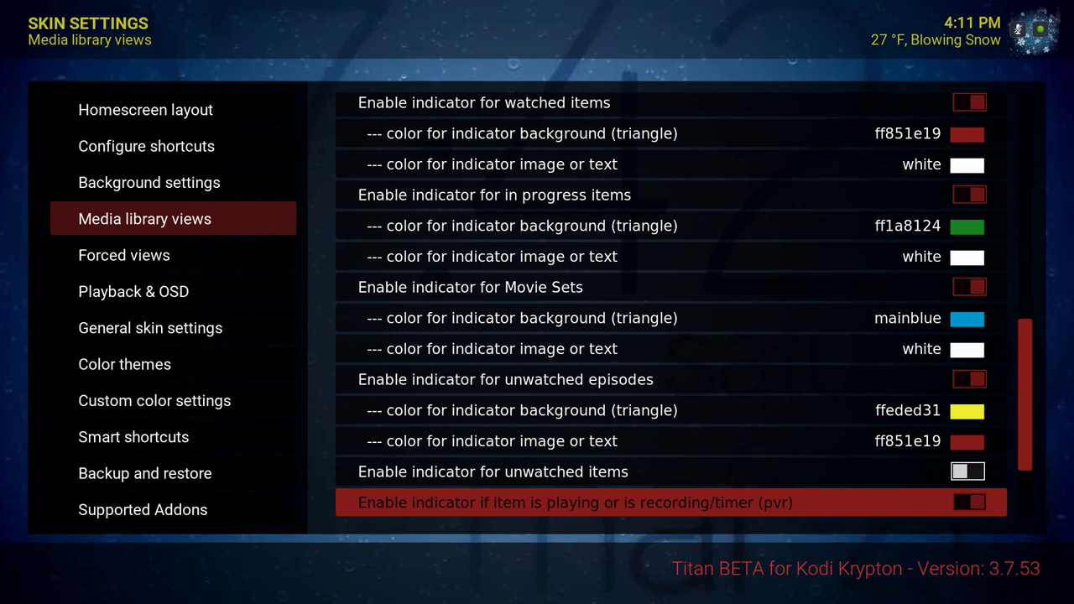
{"action": "key", "text": "Down"}
{"action": "key", "text": "Up"}
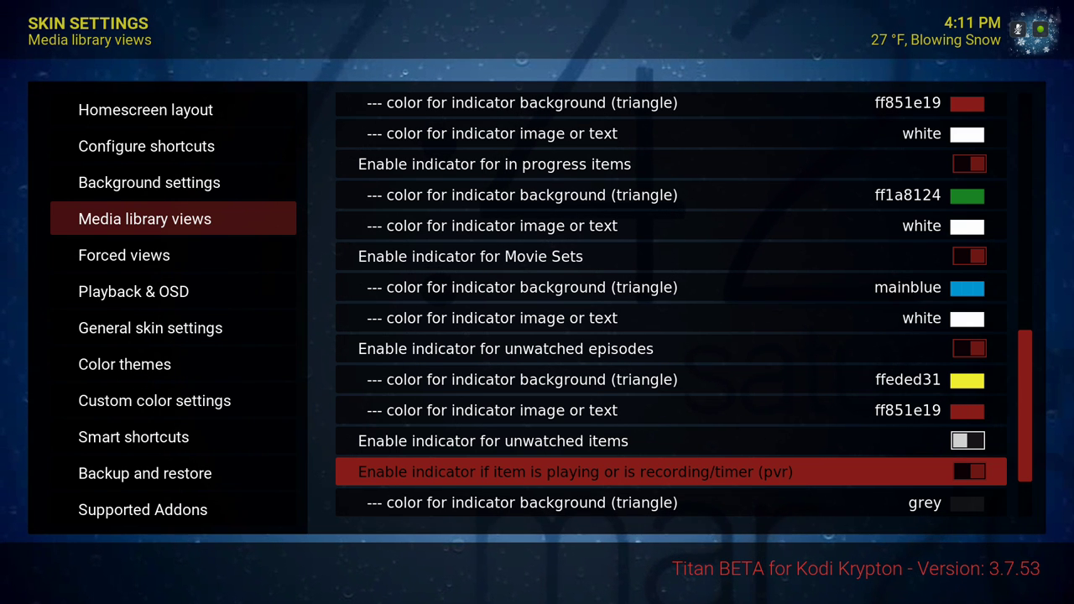
{"action": "key", "text": "Down"}
{"action": "key", "text": "Down"}
{"action": "key", "text": "Up"}
{"action": "key", "text": "Up"}
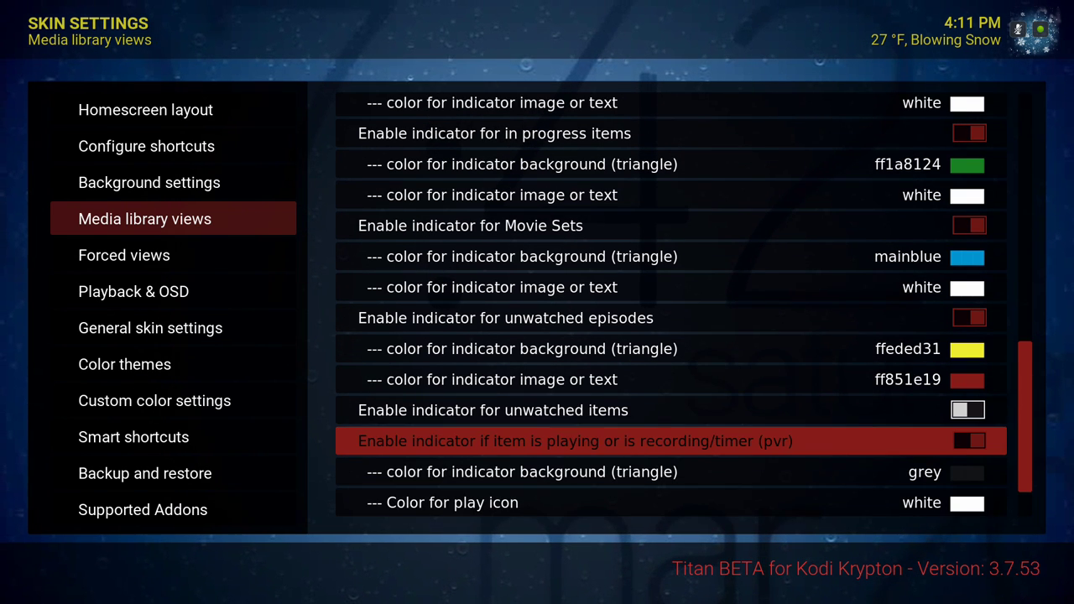
{"action": "key", "text": "Down"}
{"action": "key", "text": "Down"}
{"action": "key", "text": "Down"}
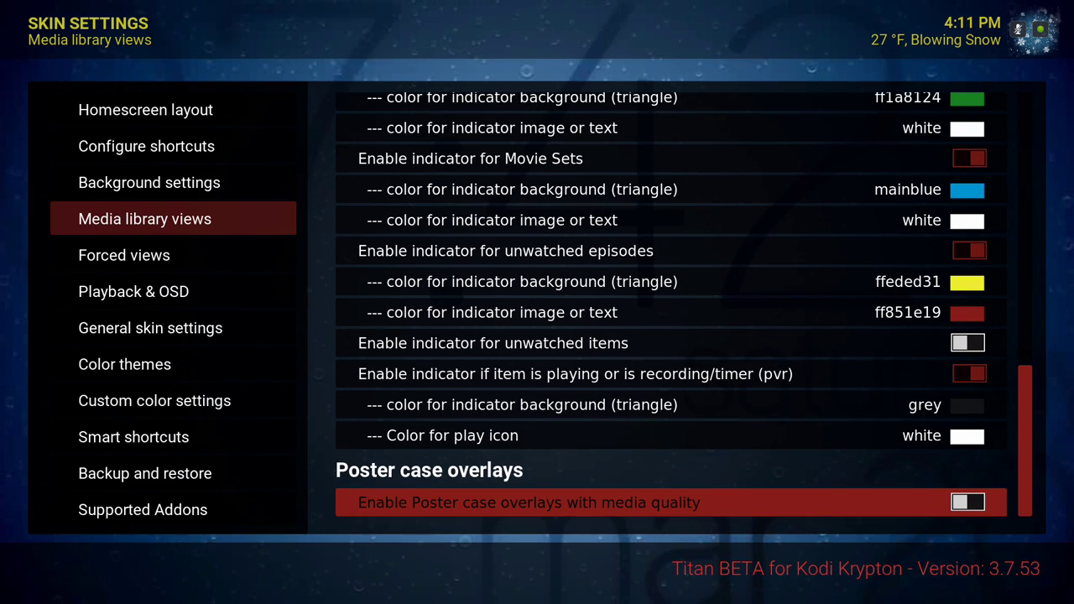
{"action": "key", "text": "Down"}
{"action": "key", "text": "Up"}
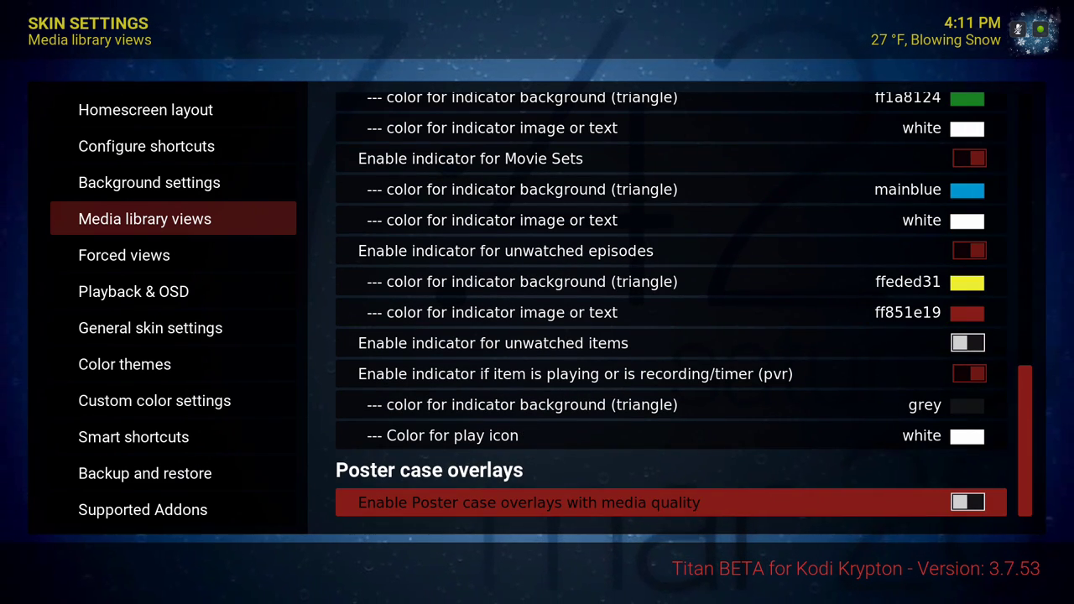
{"action": "key", "text": "Left"}
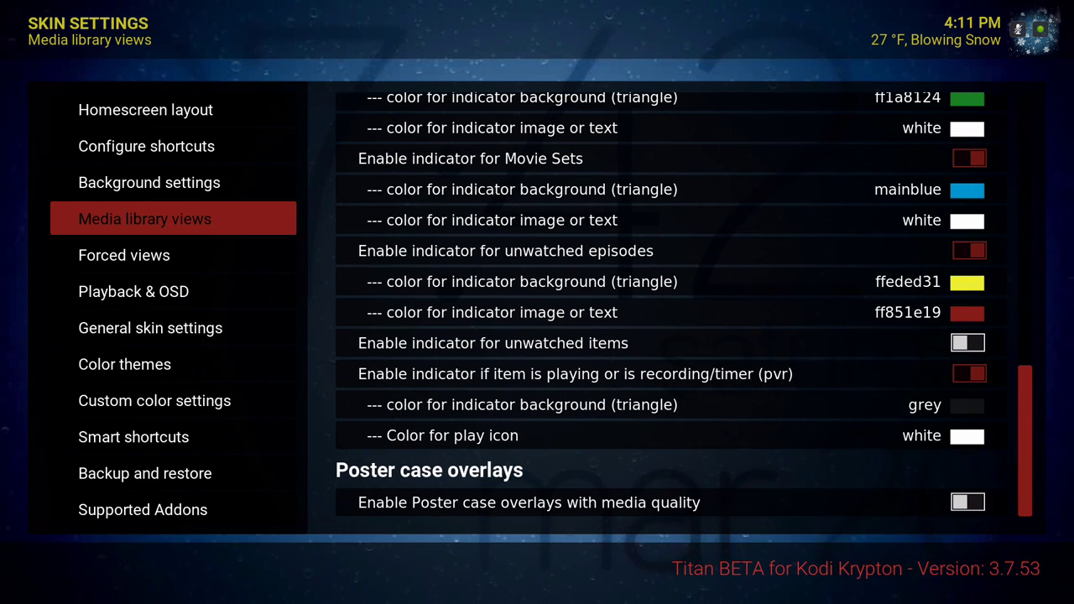
{"action": "key", "text": "Down"}
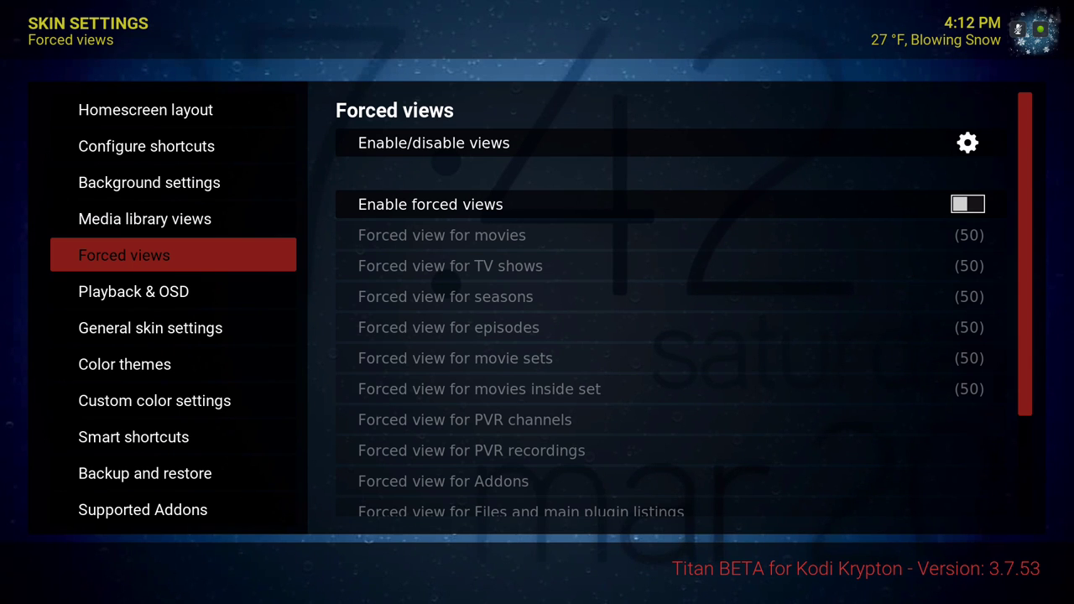
- Look through the Forced views list down to the Files and main plugin listings view
{"action": "key", "text": "Right"}
{"action": "key", "text": "Down"}
{"action": "key", "text": "Down"}
{"action": "key", "text": "Down"}
{"action": "key", "text": "Down"}
{"action": "key", "text": "Down"}
{"action": "key", "text": "Down"}
{"action": "key", "text": "Down"}
{"action": "key", "text": "Down"}
{"action": "key", "text": "Down"}
{"action": "key", "text": "Down"}
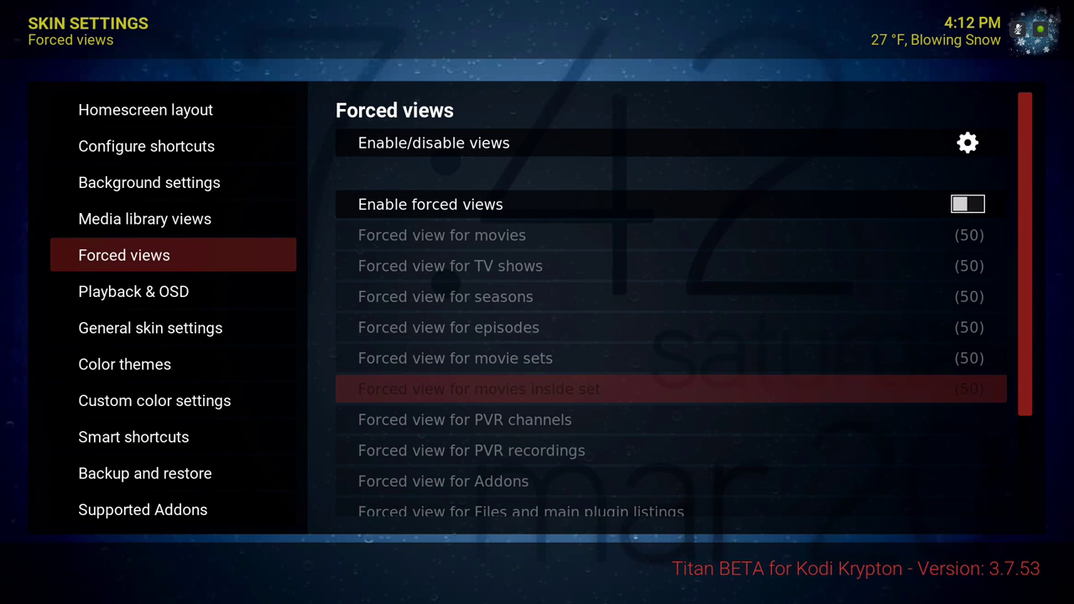
{"action": "key", "text": "Down"}
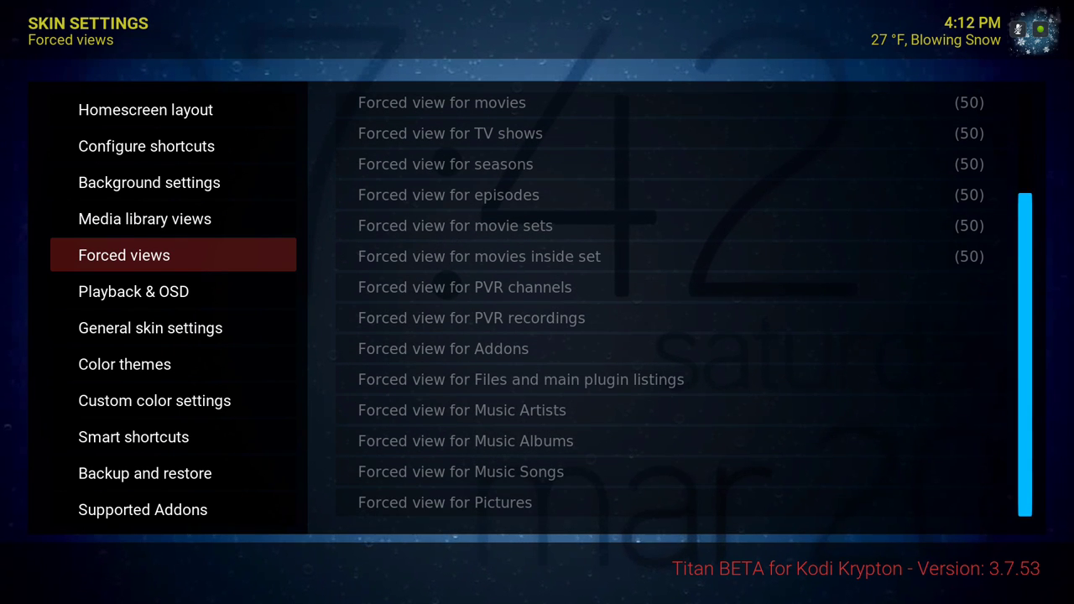
- In Playback & OSD, move past OSD button style and gradient to the volume indicator style
{"action": "key", "text": "Down"}
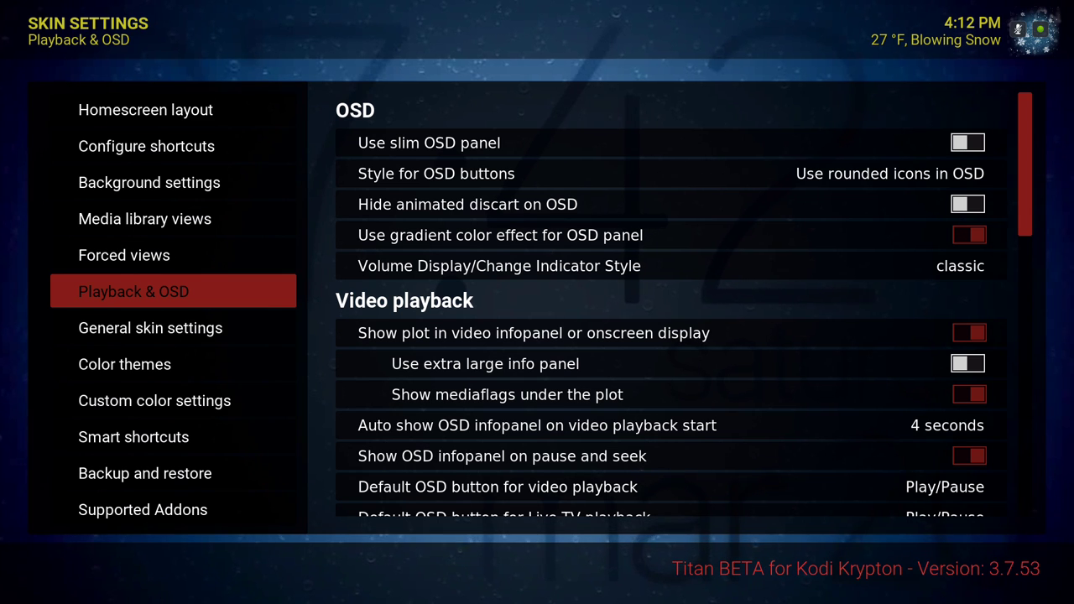
{"action": "key", "text": "Right"}
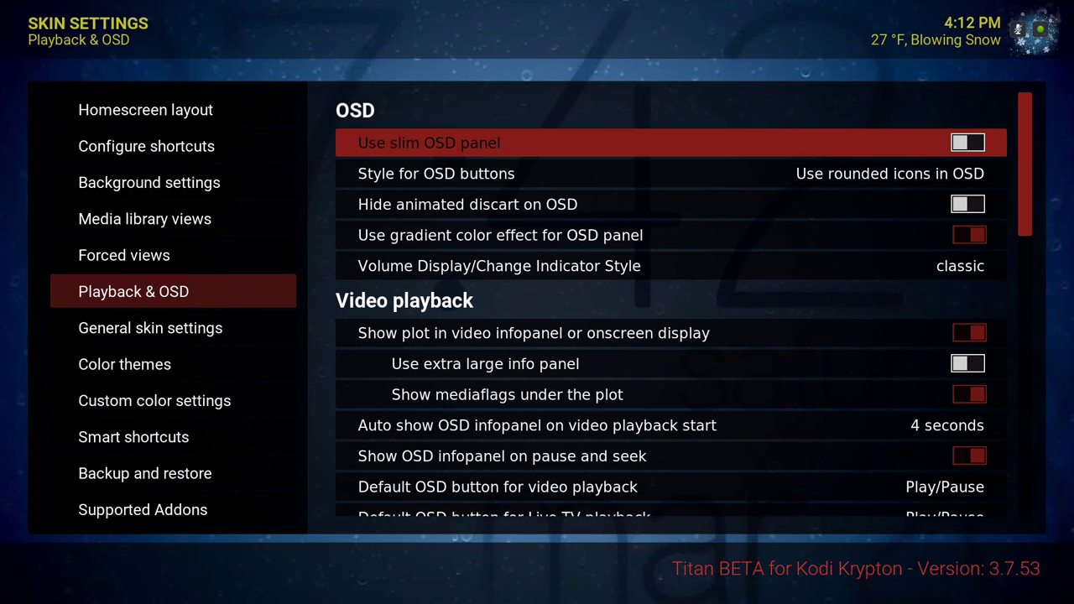
{"action": "key", "text": "Down"}
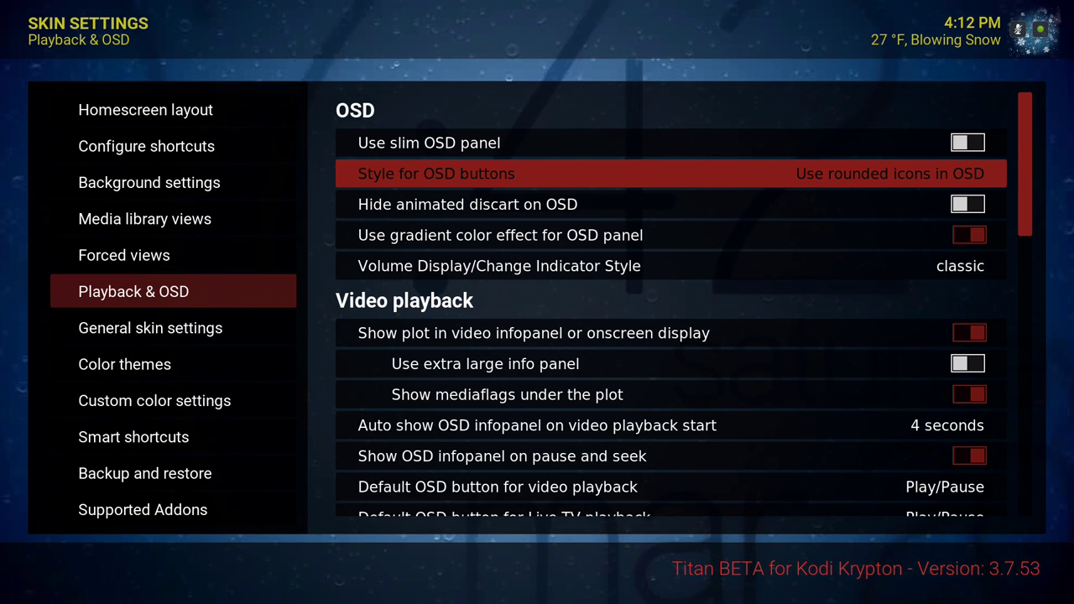
{"action": "key", "text": "Down"}
{"action": "key", "text": "Down"}
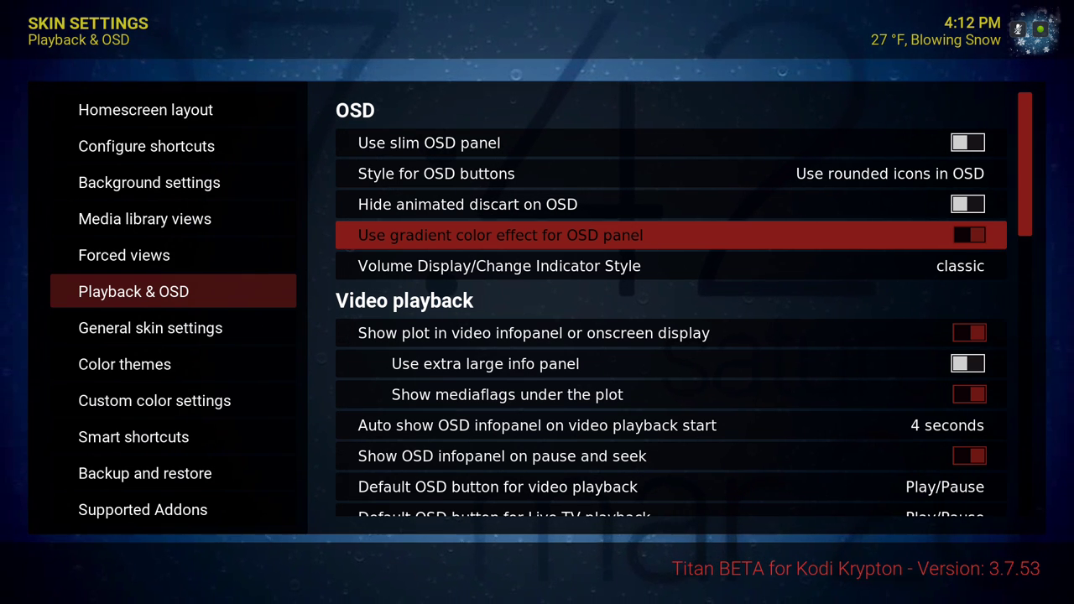
{"action": "key", "text": "Down"}
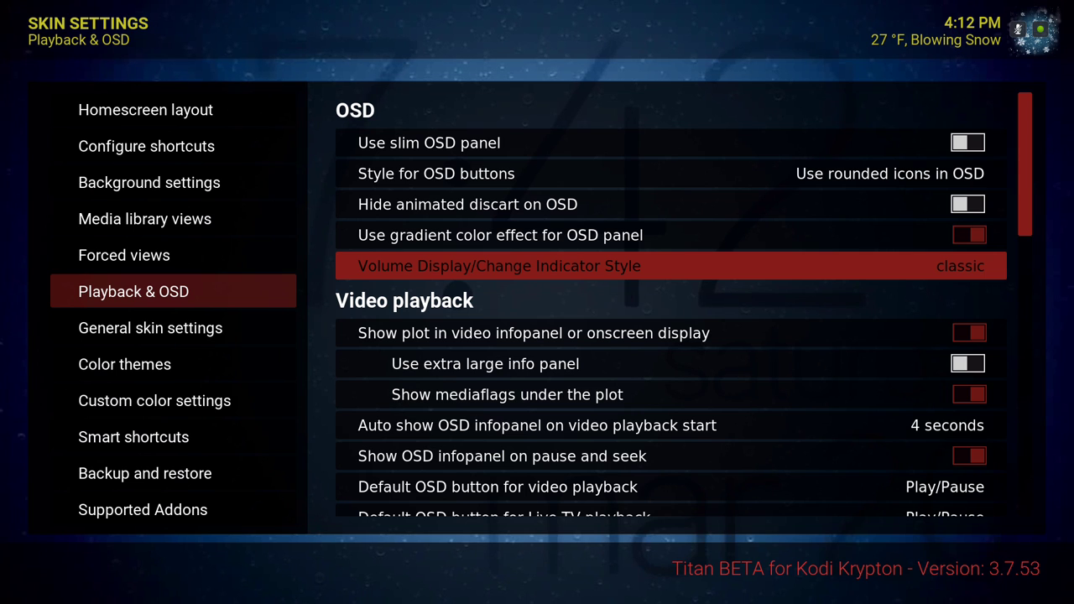
- Preview the modern and basic volume indicator styles, then keep classic
{"action": "key", "text": "Return"}
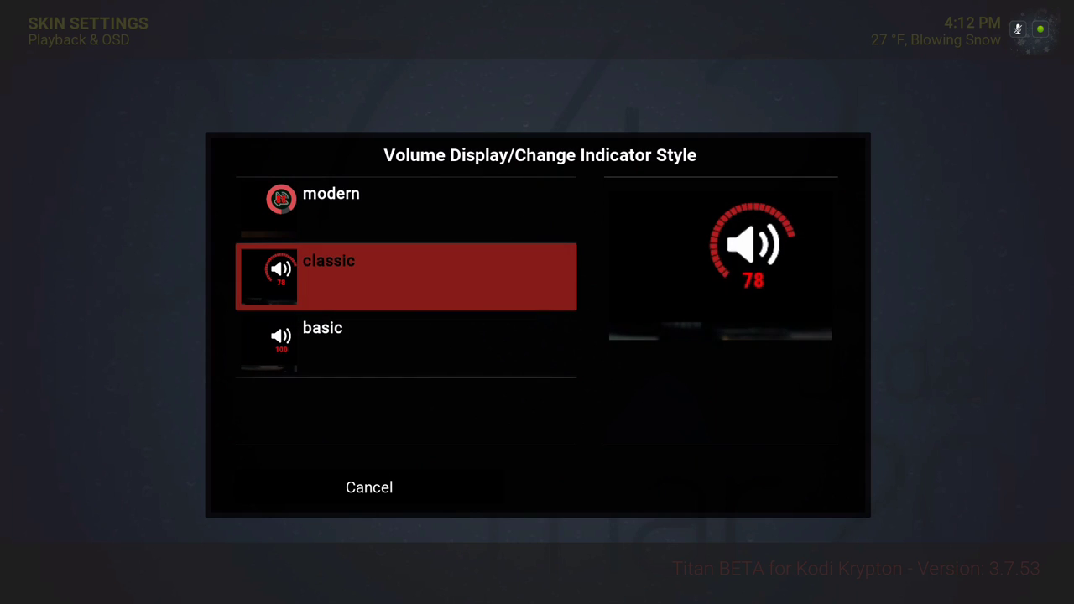
{"action": "key", "text": "Up"}
{"action": "key", "text": "Up"}
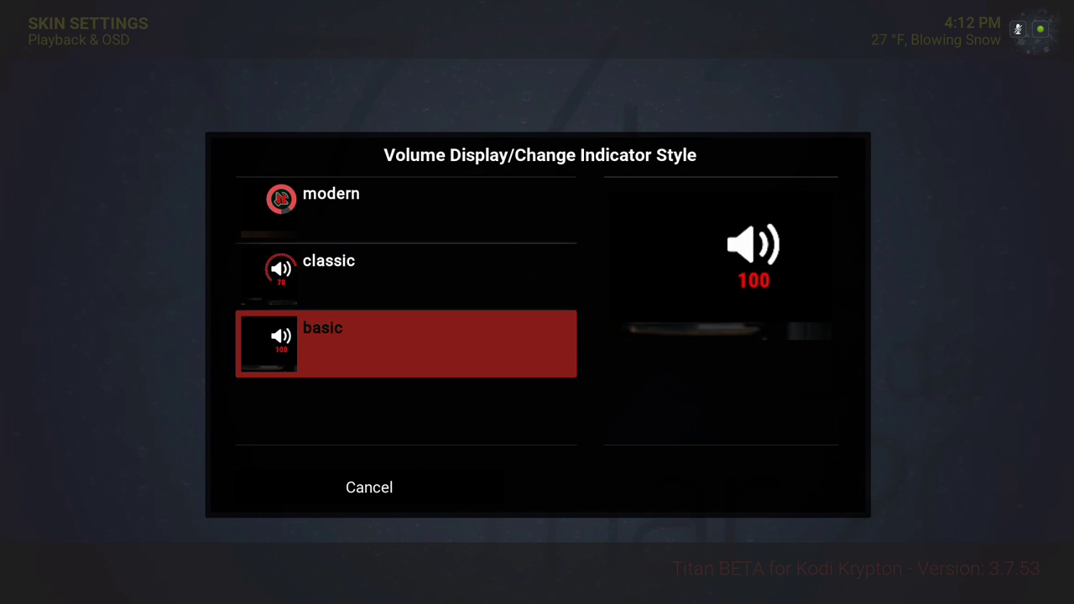
{"action": "key", "text": "Up"}
{"action": "key", "text": "Up"}
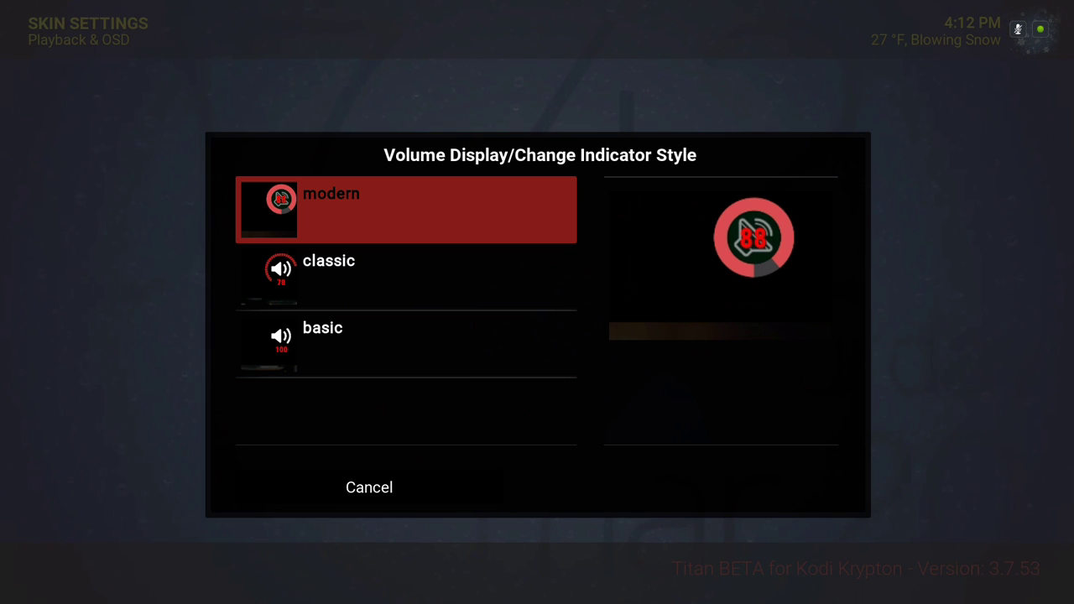
{"action": "key", "text": "Down"}
{"action": "key", "text": "Return"}
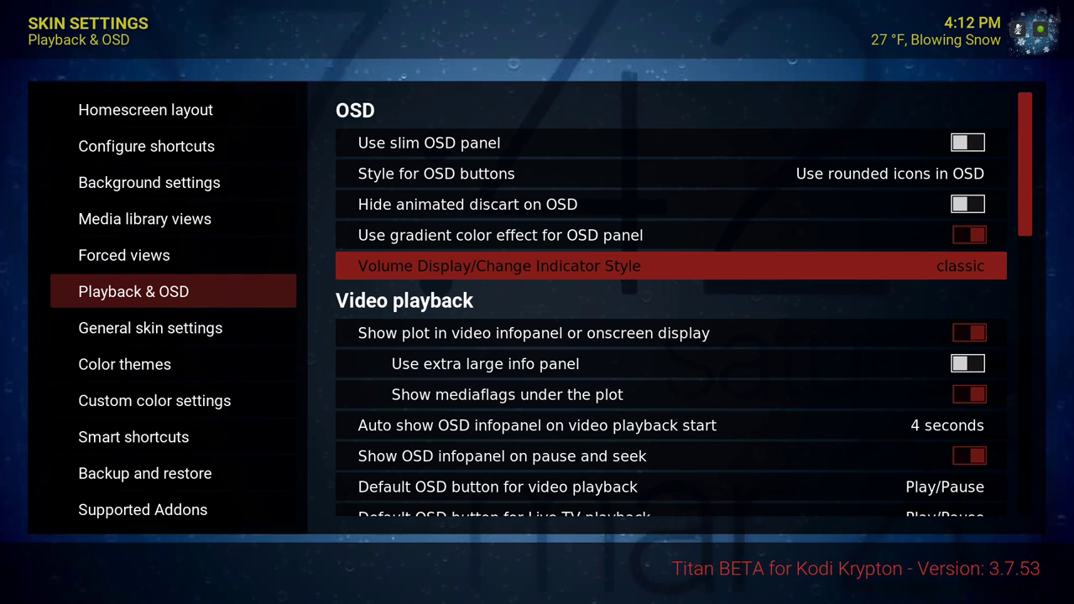
- Review the video plot, extra large info panel, mediaflags and infopanel timing settings
{"action": "key", "text": "Down"}
{"action": "key", "text": "Down"}
{"action": "key", "text": "Up"}
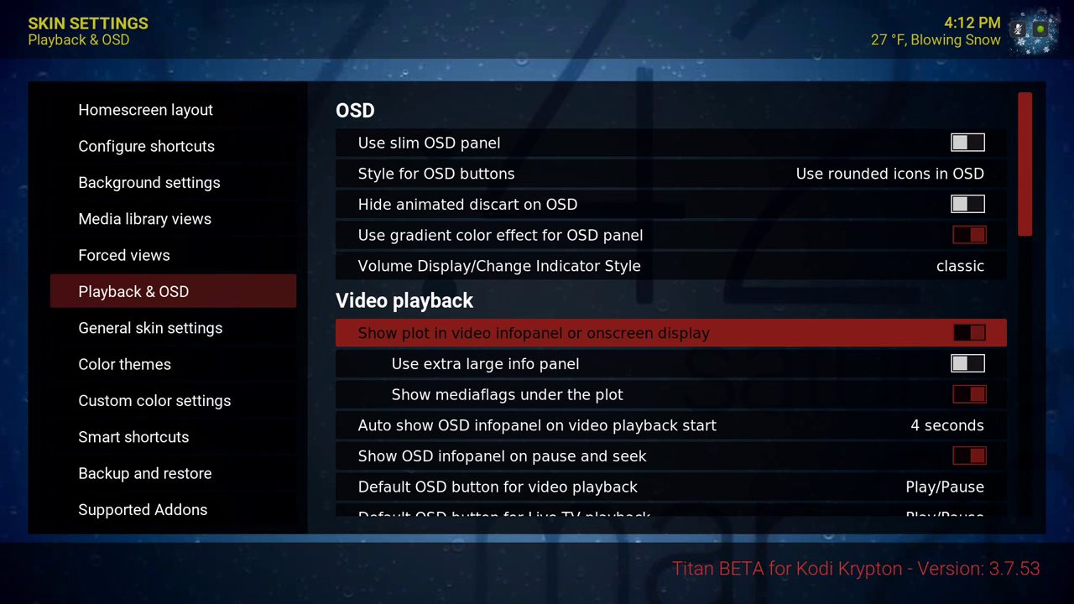
{"action": "key", "text": "Down"}
{"action": "key", "text": "Down"}
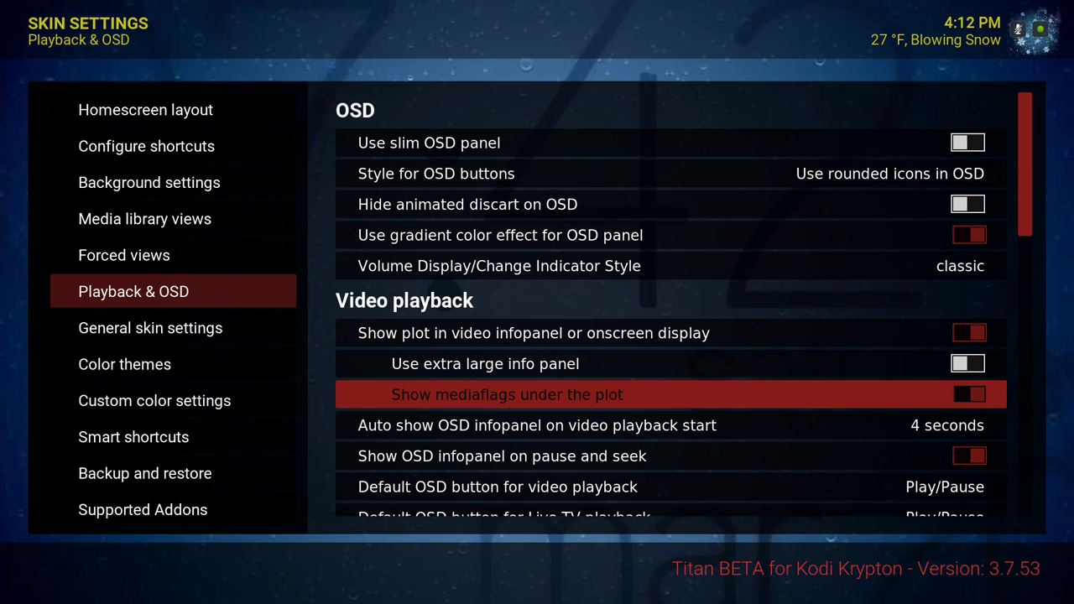
{"action": "key", "text": "Down"}
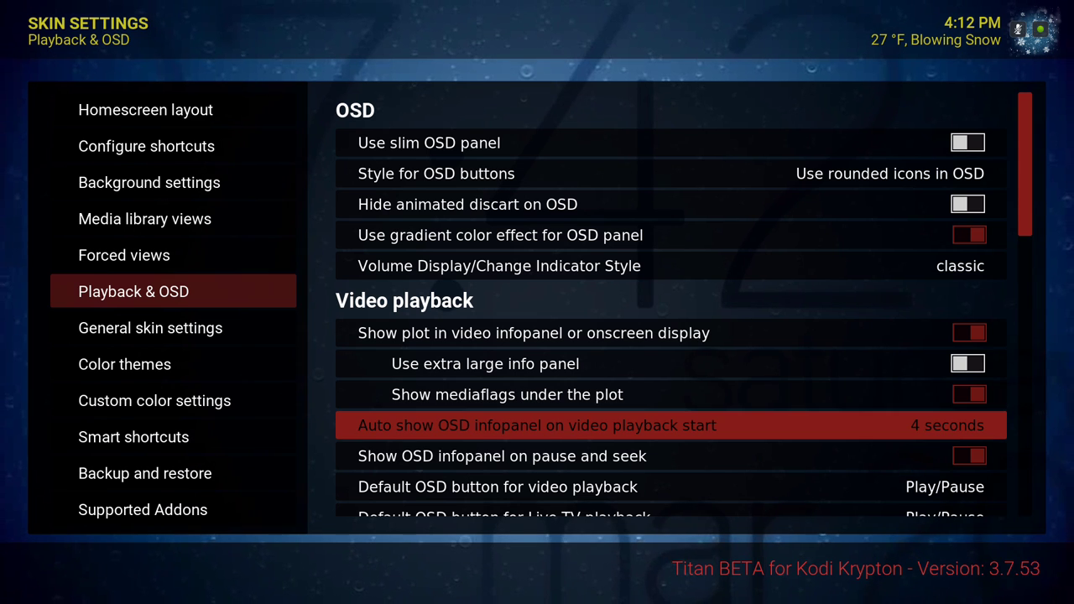
{"action": "key", "text": "Down"}
{"action": "key", "text": "Up"}
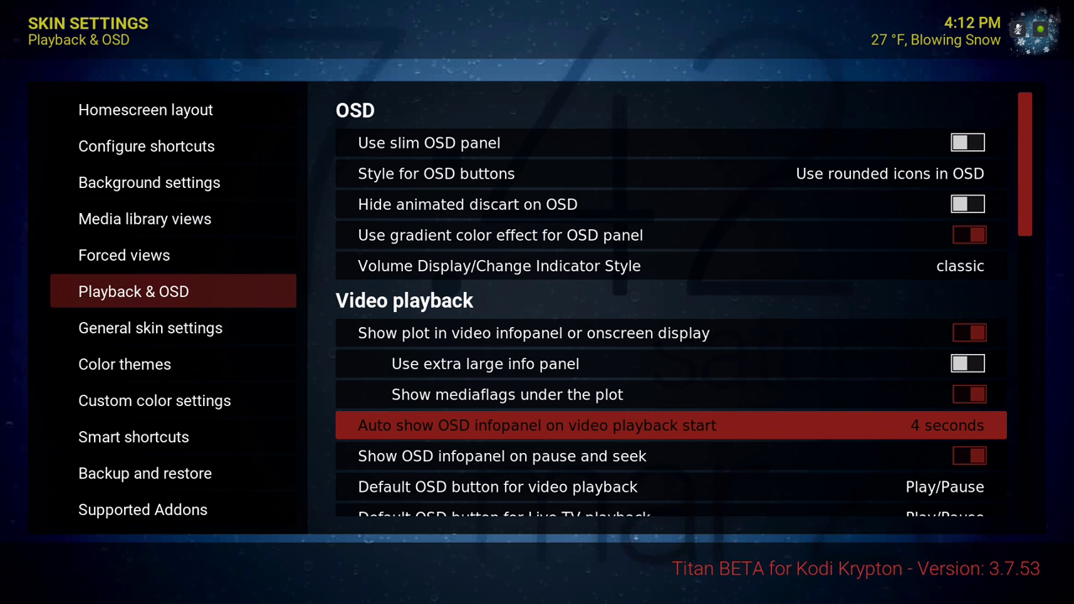
{"action": "key", "text": "Down"}
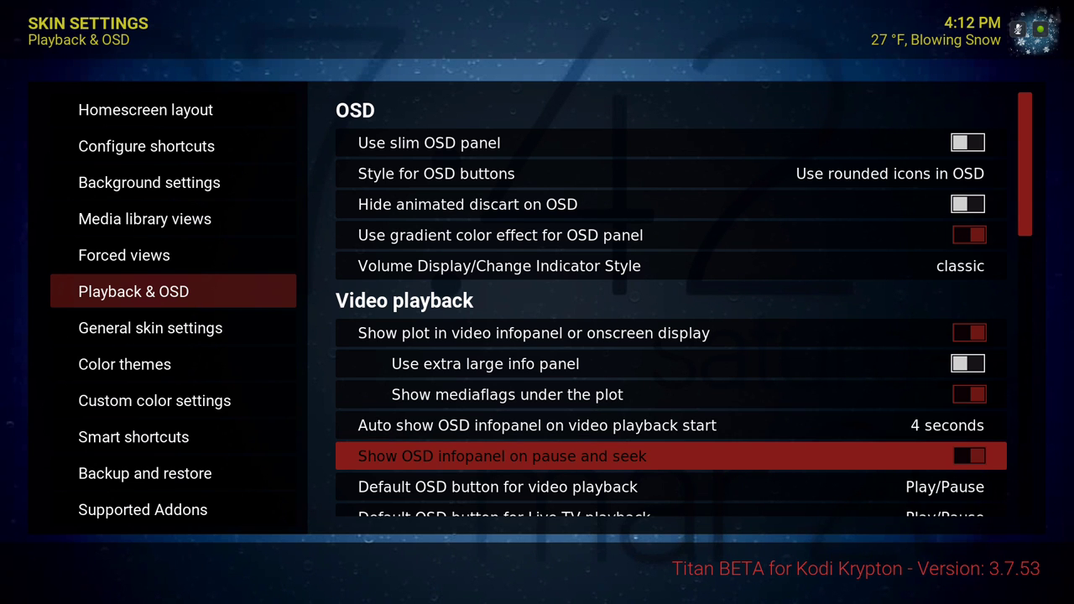
{"action": "key", "text": "Down"}
- Compare the default video OSD button and Live TV default OSD button settings
{"action": "key", "text": "Up"}
{"action": "key", "text": "Down"}
{"action": "key", "text": "Down"}
{"action": "key", "text": "Down"}
{"action": "key", "text": "Up"}
{"action": "key", "text": "Up"}
{"action": "key", "text": "Up"}
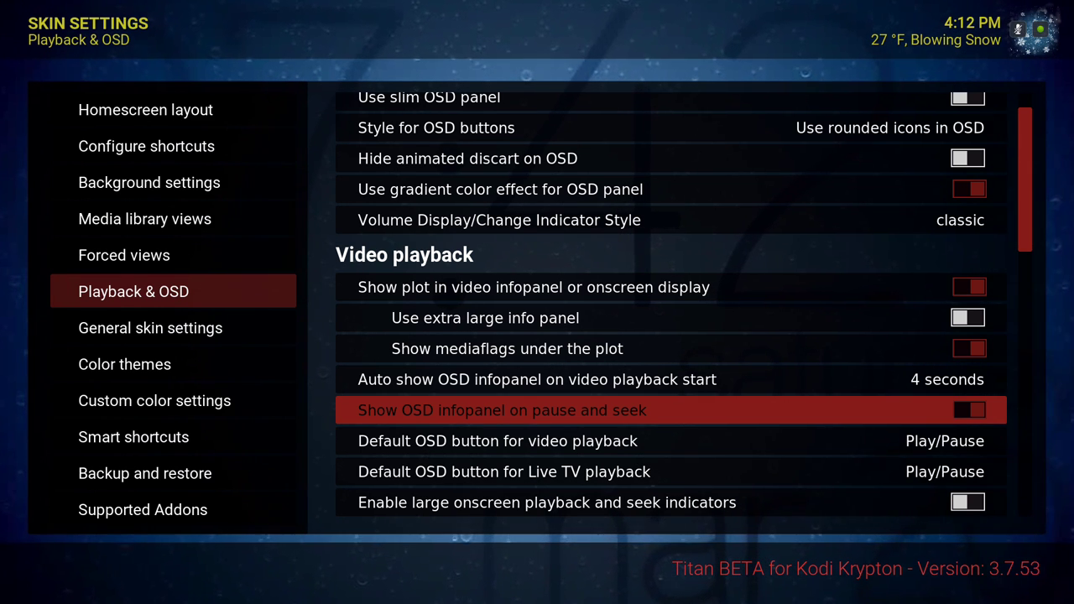
{"action": "key", "text": "Down"}
{"action": "key", "text": "Down"}
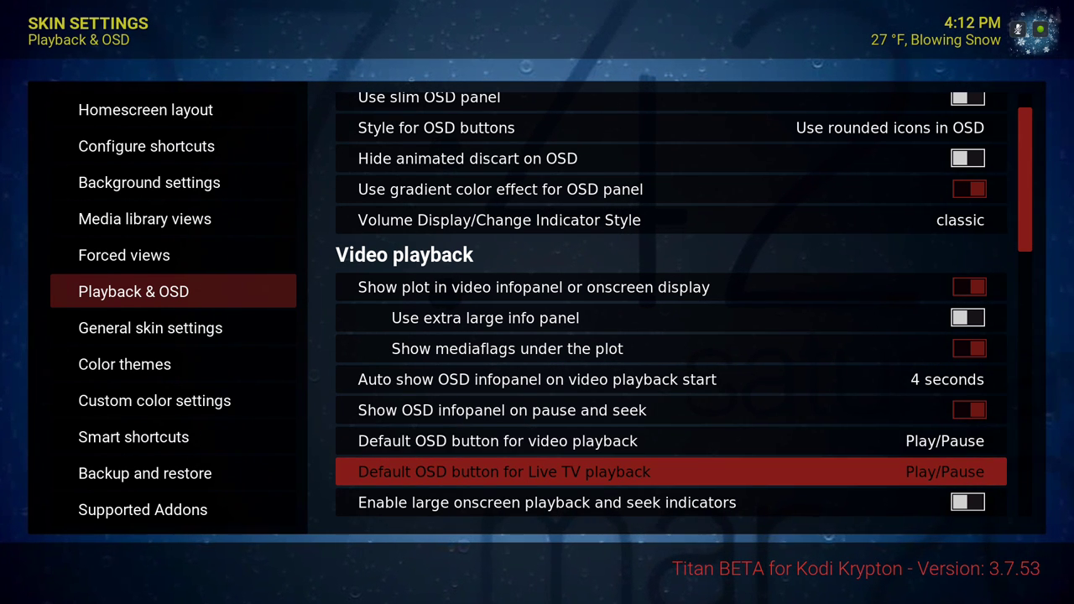
{"action": "key", "text": "Up"}
{"action": "key", "text": "Down"}
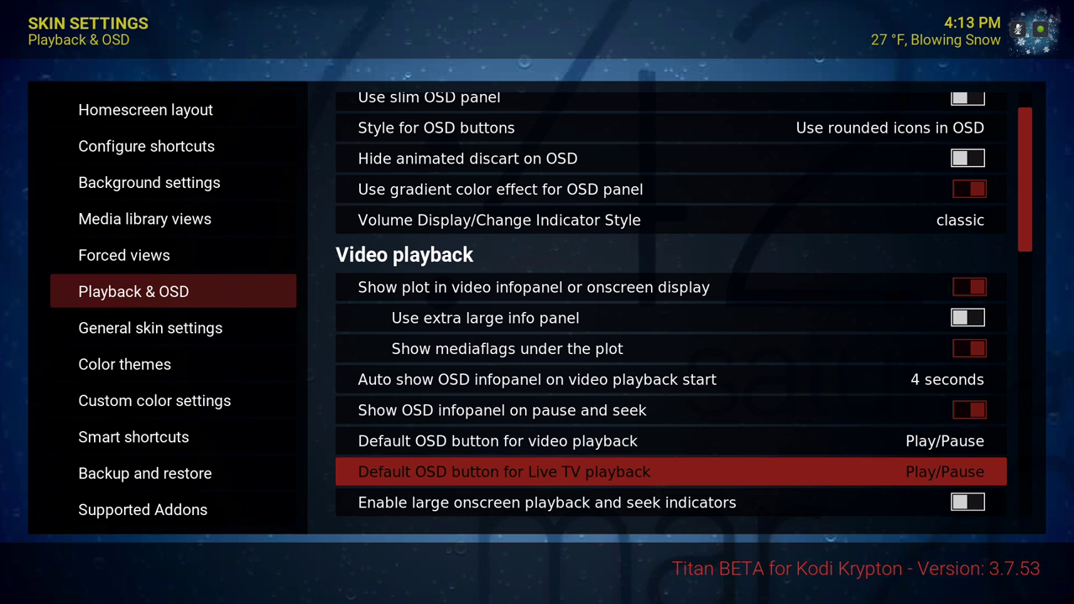
{"action": "key", "text": "Down"}
{"action": "key", "text": "Down"}
{"action": "key", "text": "Up"}
{"action": "key", "text": "Up"}
{"action": "key", "text": "Up"}
{"action": "key", "text": "Down"}
{"action": "key", "text": "Down"}
{"action": "key", "text": "Up"}
{"action": "key", "text": "Up"}
{"action": "key", "text": "Down"}
{"action": "key", "text": "Up"}
{"action": "key", "text": "Down"}
{"action": "key", "text": "Up"}
{"action": "key", "text": "Down"}
{"action": "key", "text": "Down"}
{"action": "key", "text": "Down"}
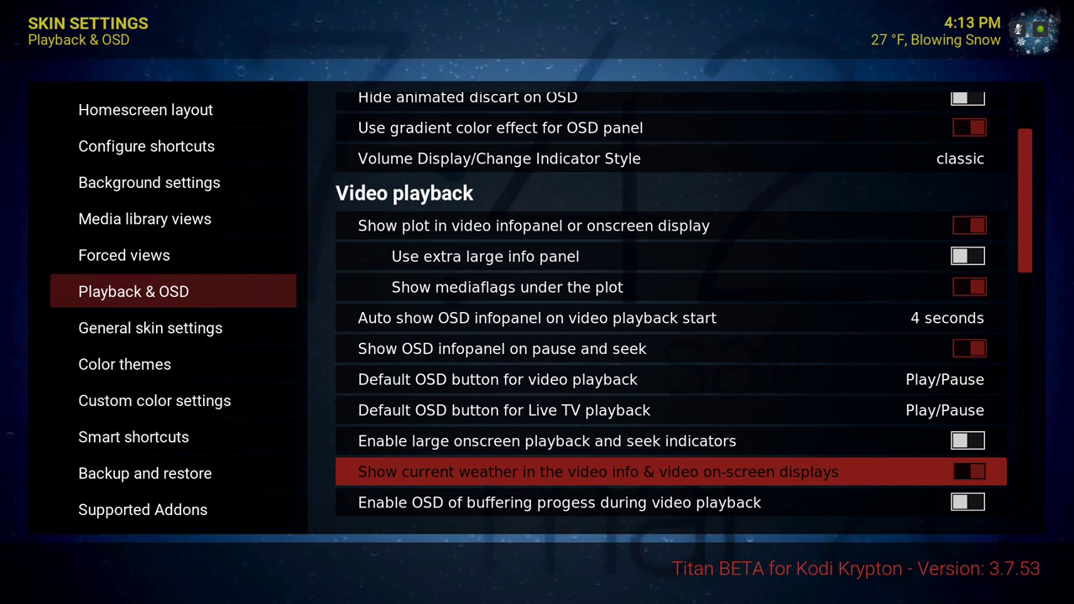
- Open the Style for media/codec info choices in Video playback settings
{"action": "key", "text": "Down"}
{"action": "key", "text": "Down"}
{"action": "key", "text": "Down"}
{"action": "key", "text": "Down"}
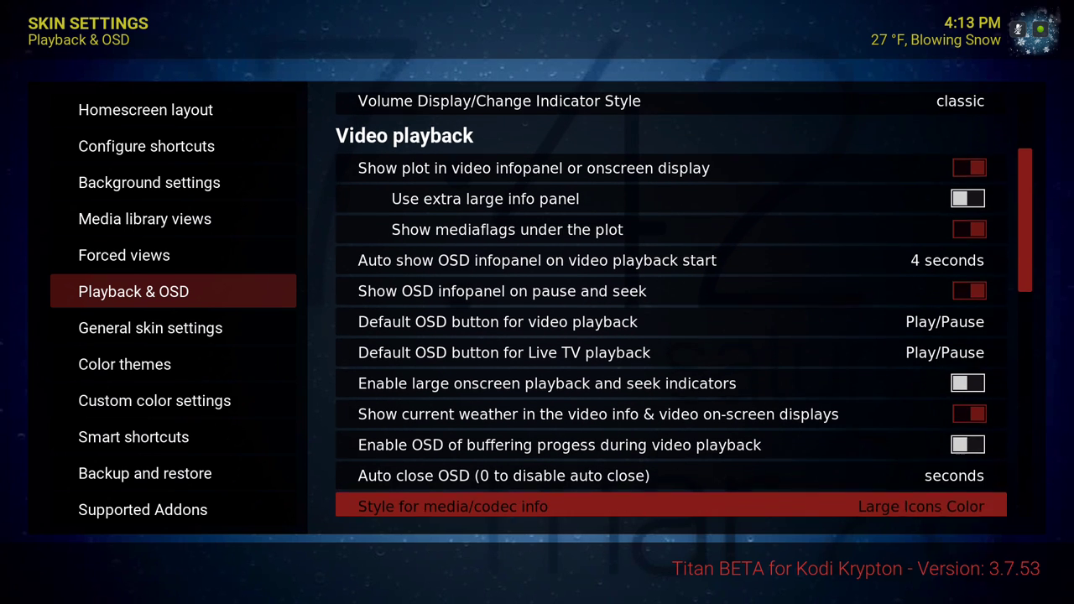
{"action": "key", "text": "Down"}
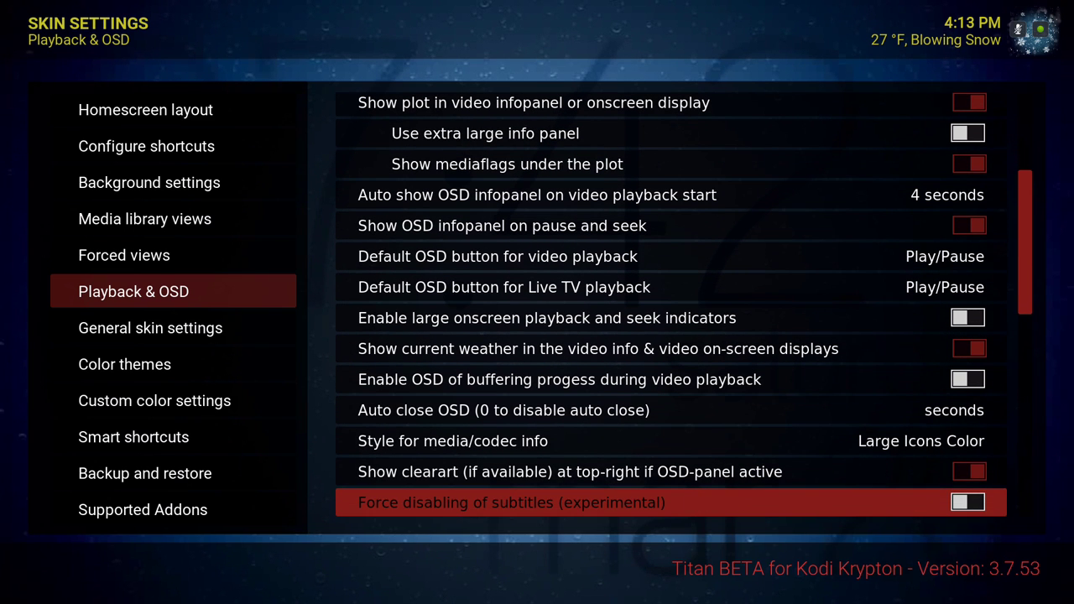
{"action": "key", "text": "Up"}
{"action": "key", "text": "Up"}
{"action": "key", "text": "Down"}
{"action": "key", "text": "Down"}
{"action": "key", "text": "Up"}
{"action": "key", "text": "Up"}
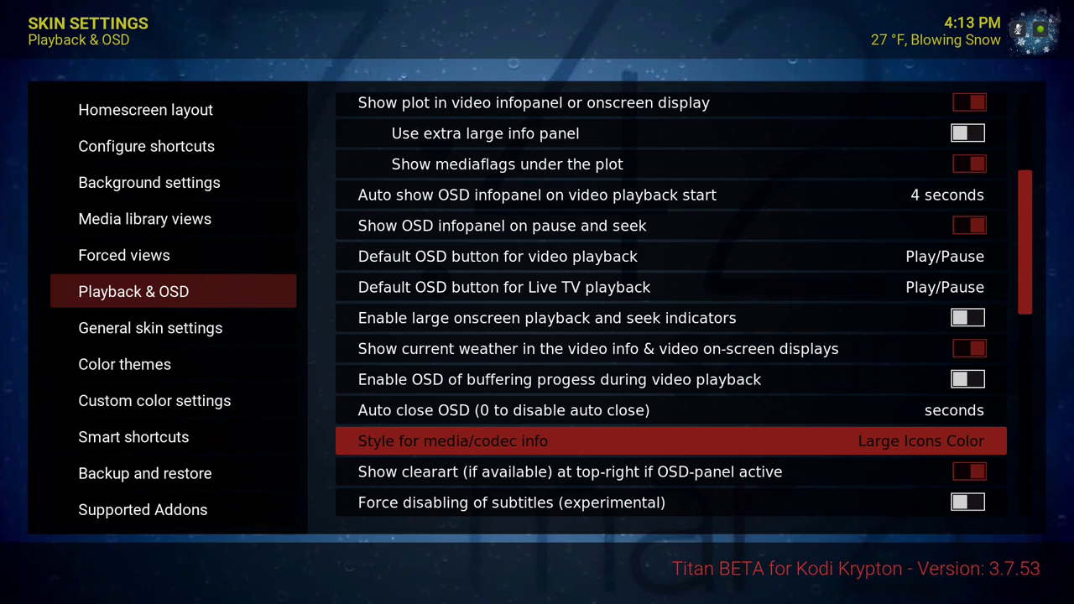
{"action": "key", "text": "Return"}
- Keep Large Icons Color for codec info, then review the clearart and subtitle settings
{"action": "key", "text": "Up"}
{"action": "key", "text": "Down"}
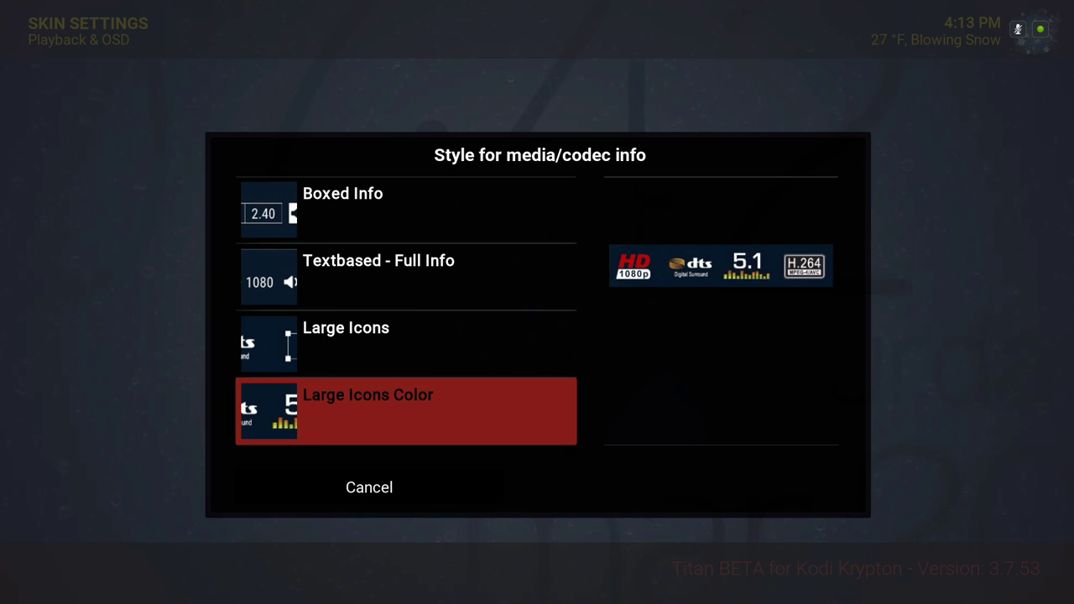
{"action": "key", "text": "Return"}
{"action": "key", "text": "Down"}
{"action": "key", "text": "Down"}
{"action": "key", "text": "Up"}
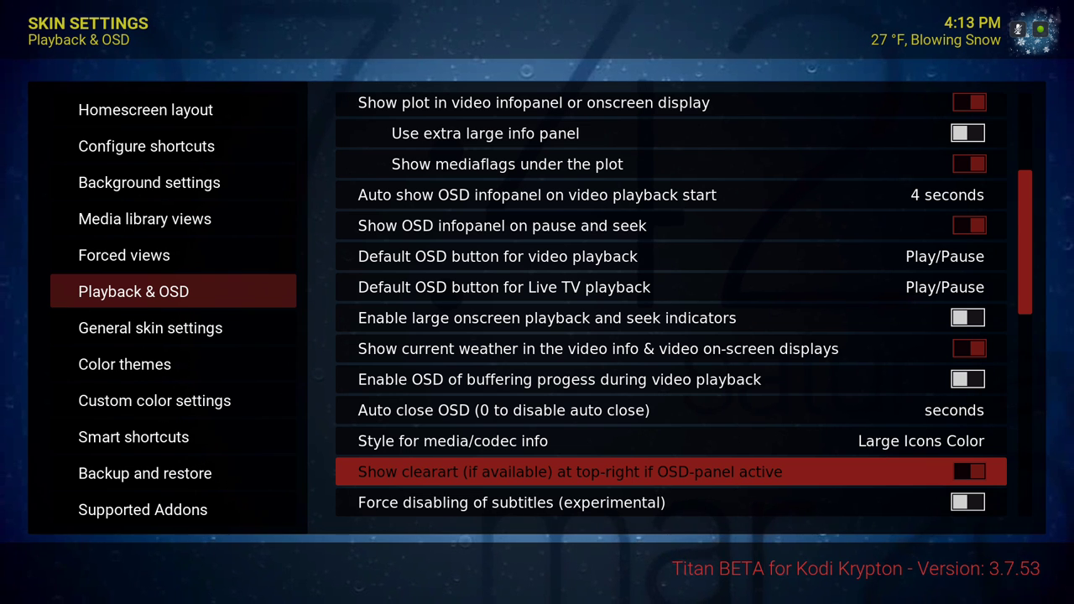
{"action": "key", "text": "Down"}
{"action": "key", "text": "Up"}
- Review the music playback settings: artist logo, biography, background animation and large scrolling text
{"action": "key", "text": "Down"}
{"action": "key", "text": "Down"}
{"action": "key", "text": "Down"}
{"action": "key", "text": "Down"}
{"action": "key", "text": "Down"}
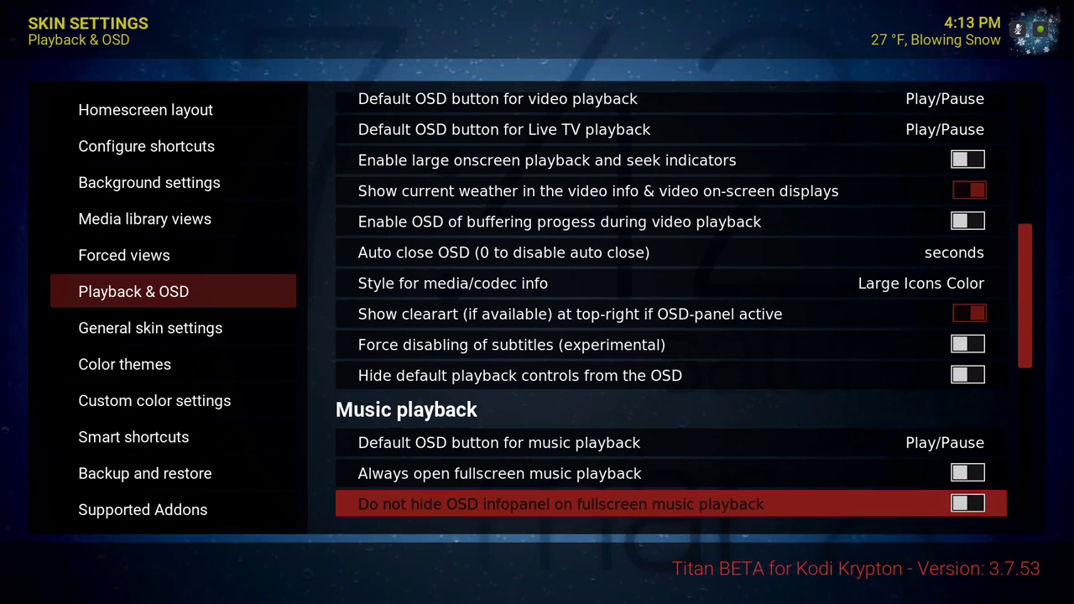
{"action": "key", "text": "Down"}
{"action": "key", "text": "Down"}
{"action": "key", "text": "Down"}
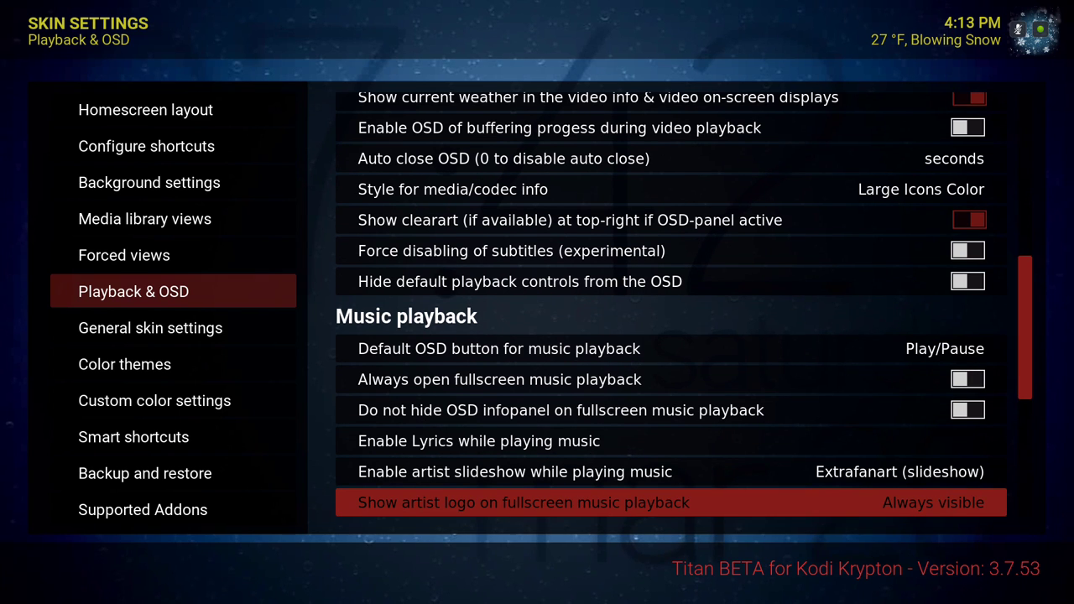
{"action": "key", "text": "Down"}
{"action": "key", "text": "Down"}
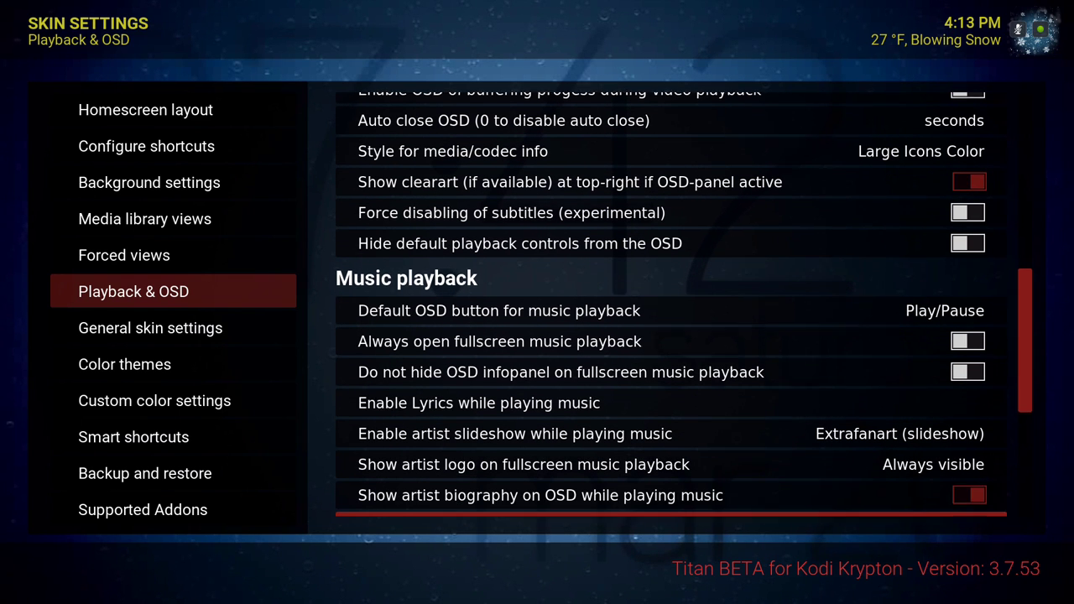
{"action": "key", "text": "Up"}
{"action": "key", "text": "Up"}
{"action": "key", "text": "Up"}
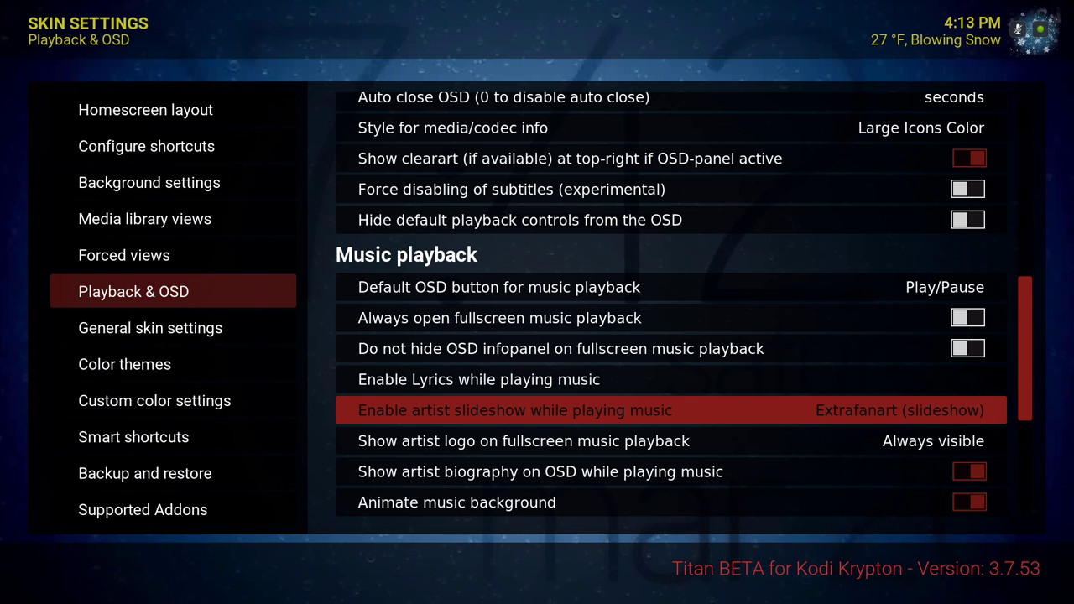
{"action": "key", "text": "Down"}
{"action": "key", "text": "Down"}
{"action": "key", "text": "Up"}
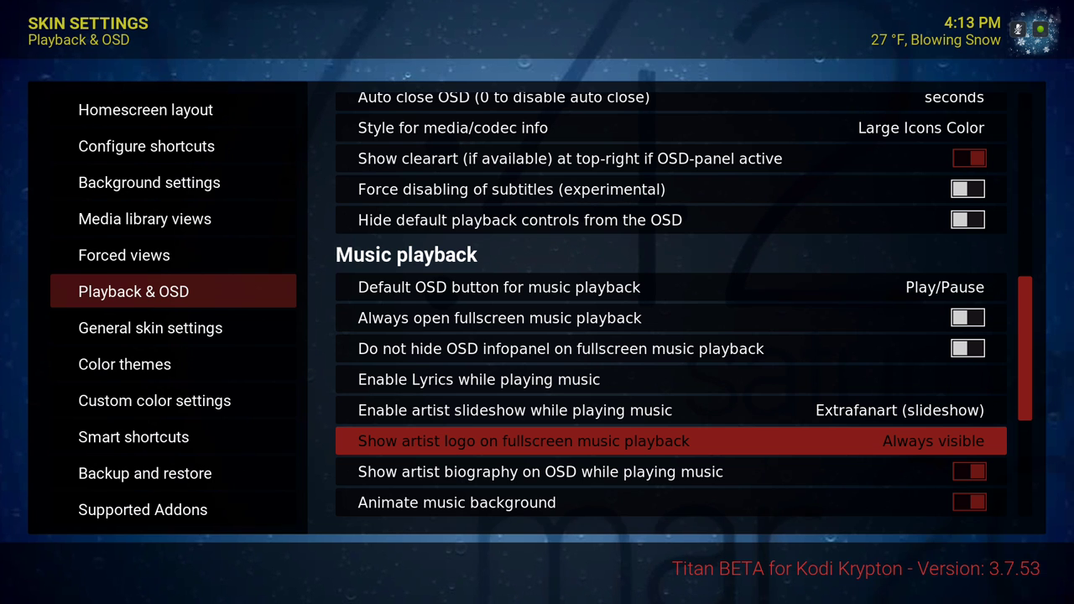
{"action": "key", "text": "Down"}
{"action": "key", "text": "Down"}
{"action": "key", "text": "Up"}
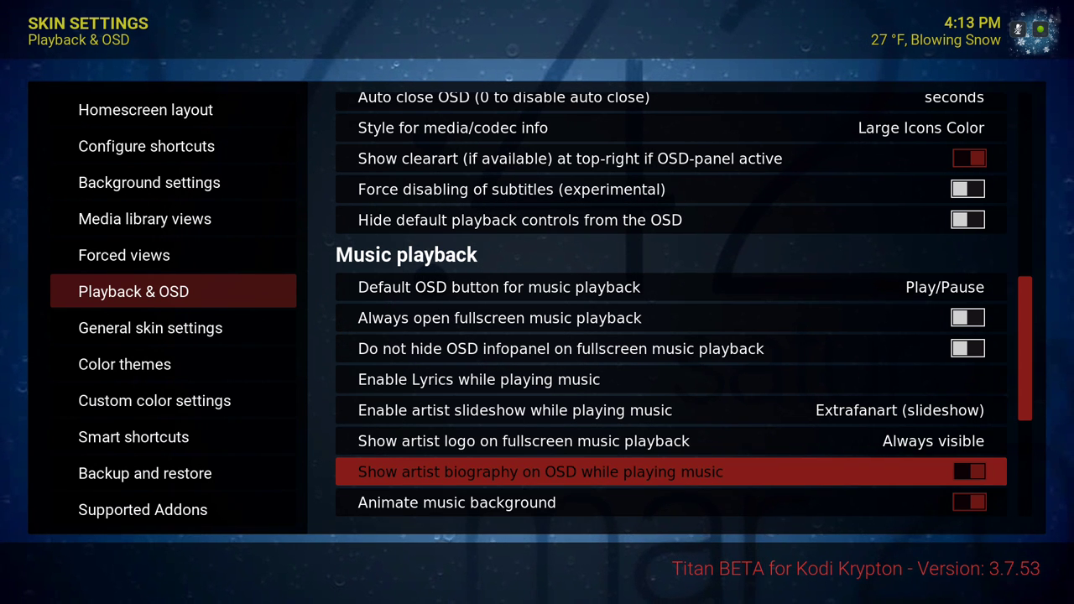
{"action": "key", "text": "Down"}
{"action": "key", "text": "Up"}
{"action": "key", "text": "Down"}
{"action": "key", "text": "Down"}
{"action": "key", "text": "Up"}
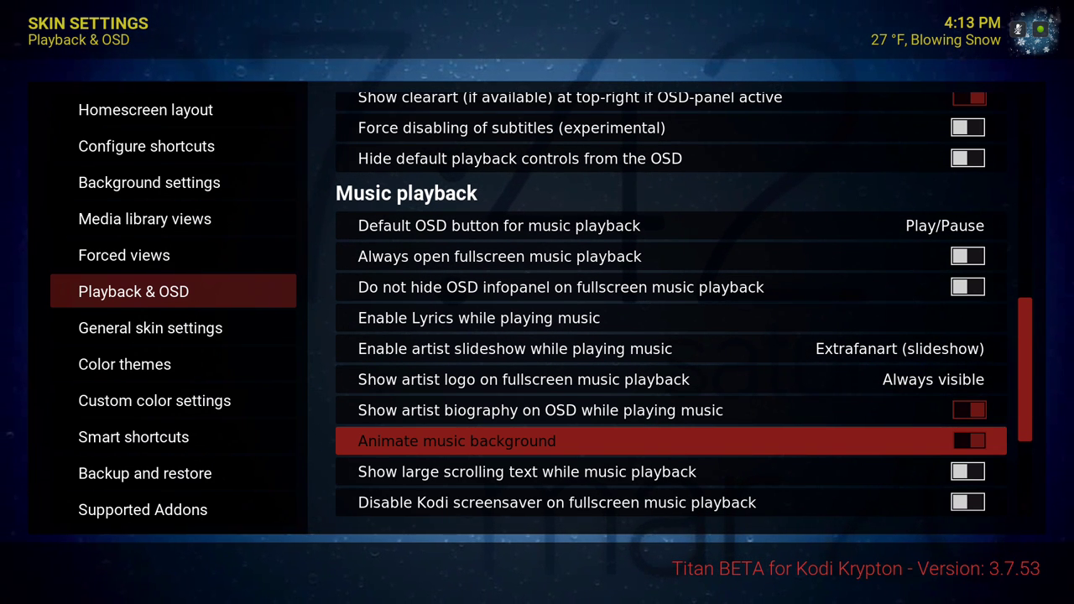
- Check the Now Playing background and infobar options, then switch to General skin settings
{"action": "key", "text": "Down"}
{"action": "key", "text": "Down"}
{"action": "key", "text": "Down"}
{"action": "key", "text": "Down"}
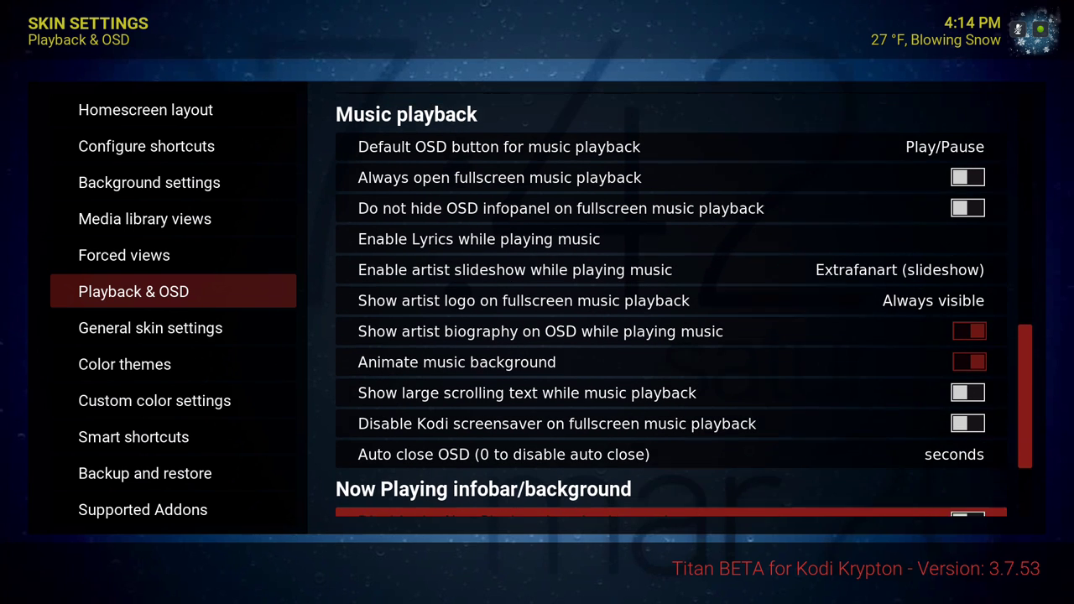
{"action": "key", "text": "Up"}
{"action": "key", "text": "Down"}
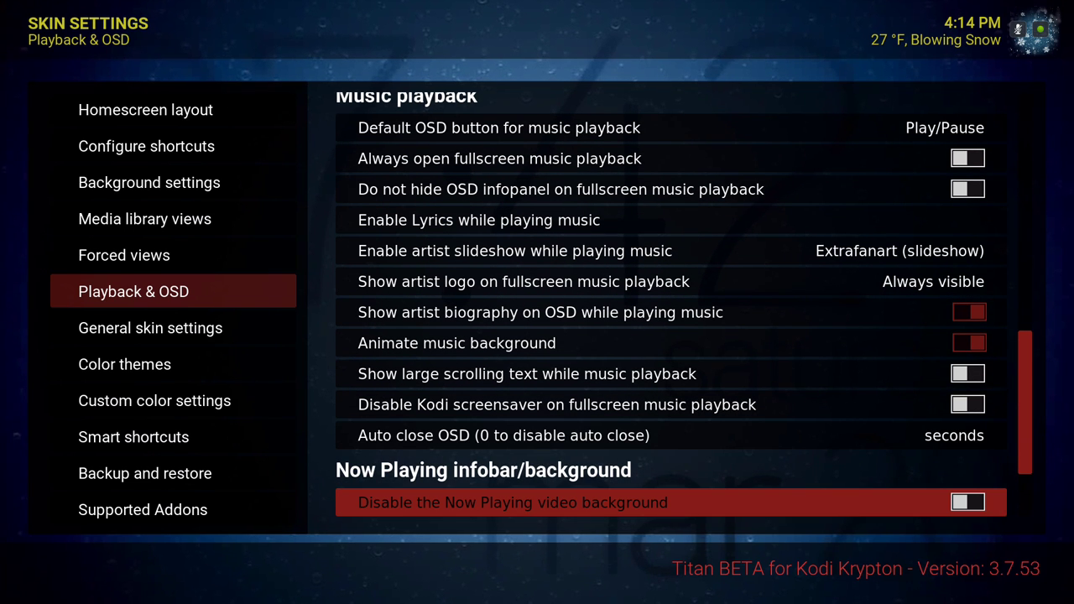
{"action": "key", "text": "Down"}
{"action": "key", "text": "Down"}
{"action": "key", "text": "Down"}
{"action": "key", "text": "Down"}
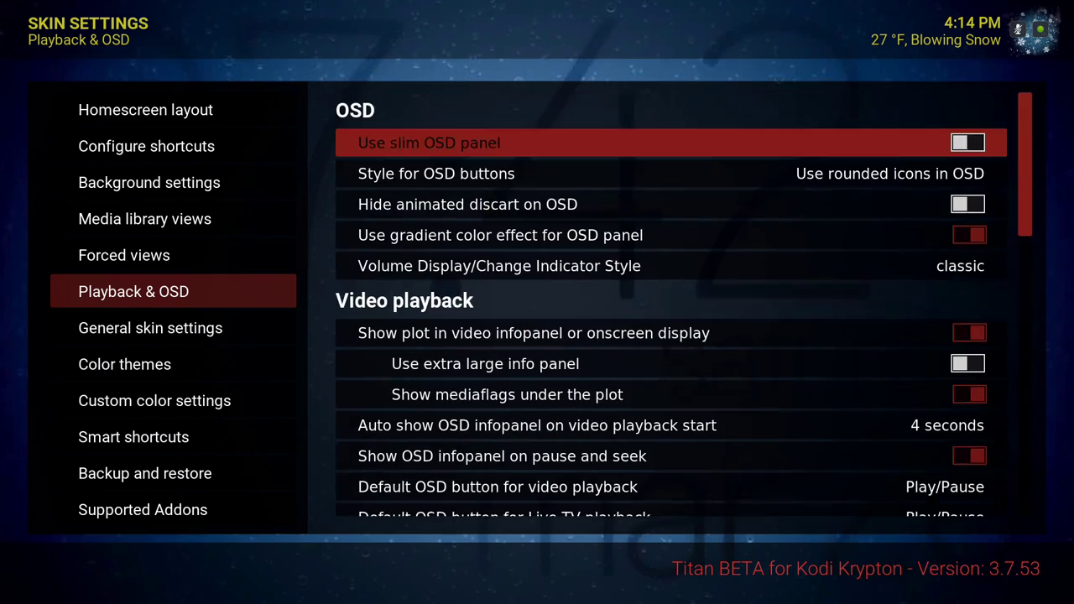
{"action": "key", "text": "Up"}
{"action": "key", "text": "Up"}
{"action": "key", "text": "Up"}
{"action": "key", "text": "Up"}
{"action": "key", "text": "Up"}
{"action": "key", "text": "Up"}
{"action": "key", "text": "Down"}
{"action": "key", "text": "Down"}
{"action": "key", "text": "Down"}
{"action": "key", "text": "Down"}
{"action": "key", "text": "Down"}
{"action": "key", "text": "Up"}
{"action": "key", "text": "Up"}
{"action": "key", "text": "Up"}
{"action": "key", "text": "Up"}
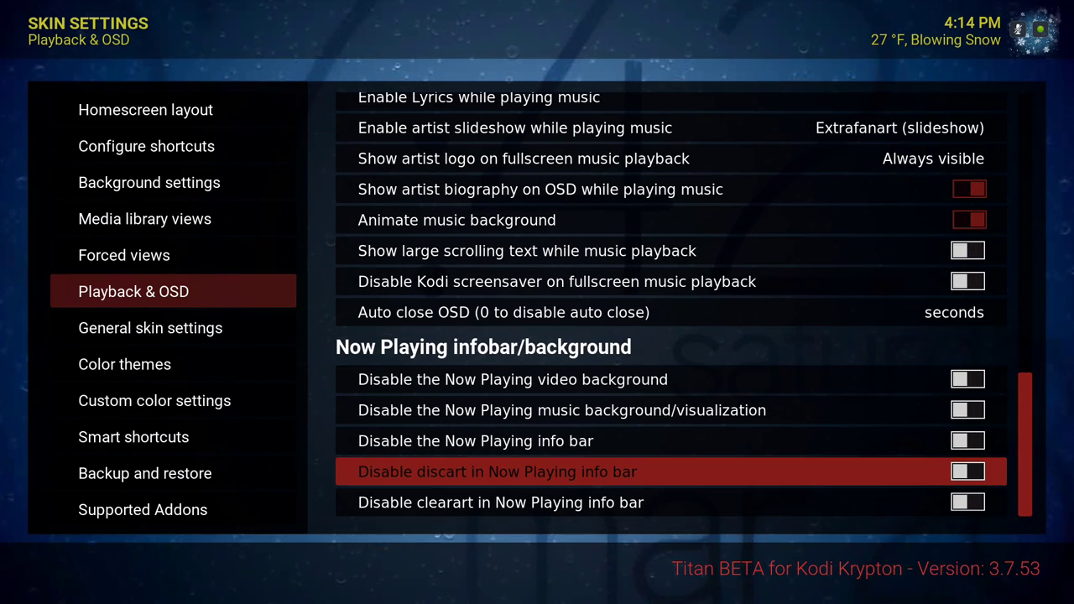
{"action": "key", "text": "Down"}
{"action": "key", "text": "Down"}
{"action": "key", "text": "Down"}
{"action": "key", "text": "Down"}
{"action": "key", "text": "Down"}
{"action": "key", "text": "Left"}
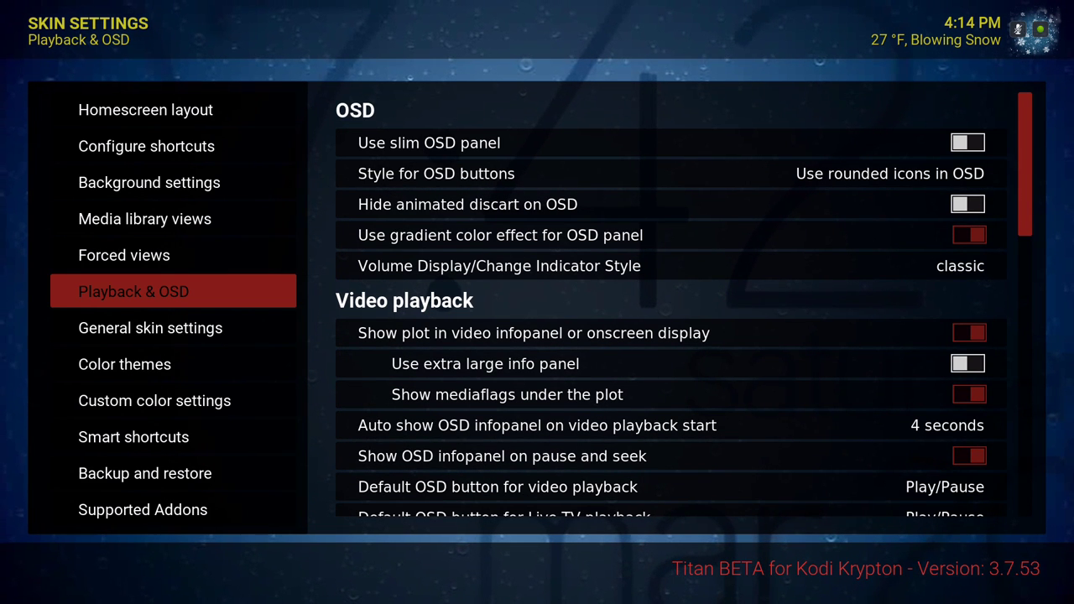
{"action": "key", "text": "Down"}
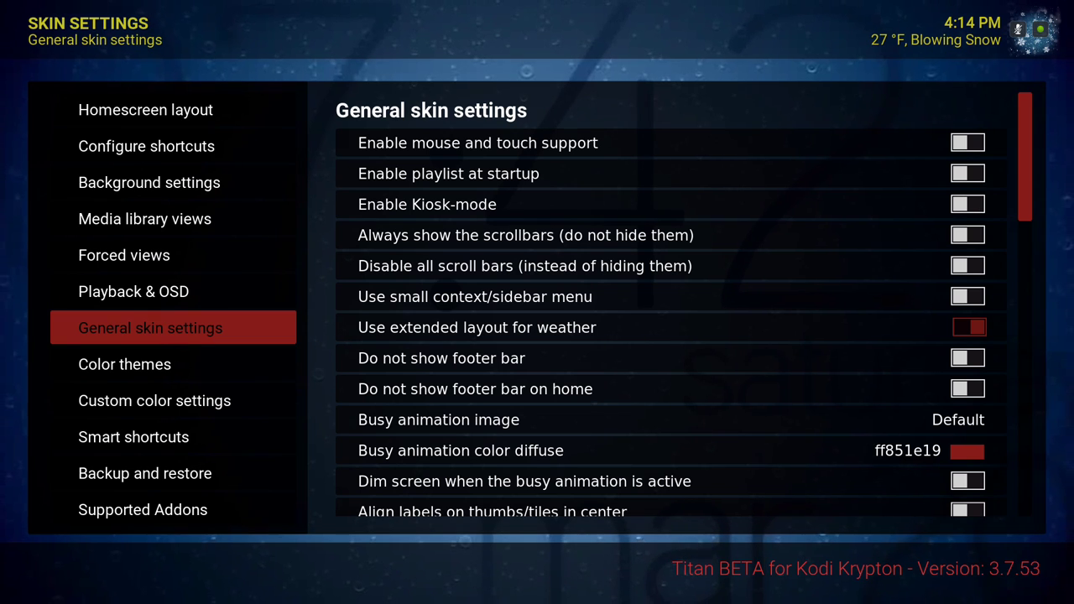
- Review the scrollbar, small context menu and footer bar options in General skin settings
{"action": "key", "text": "Right"}
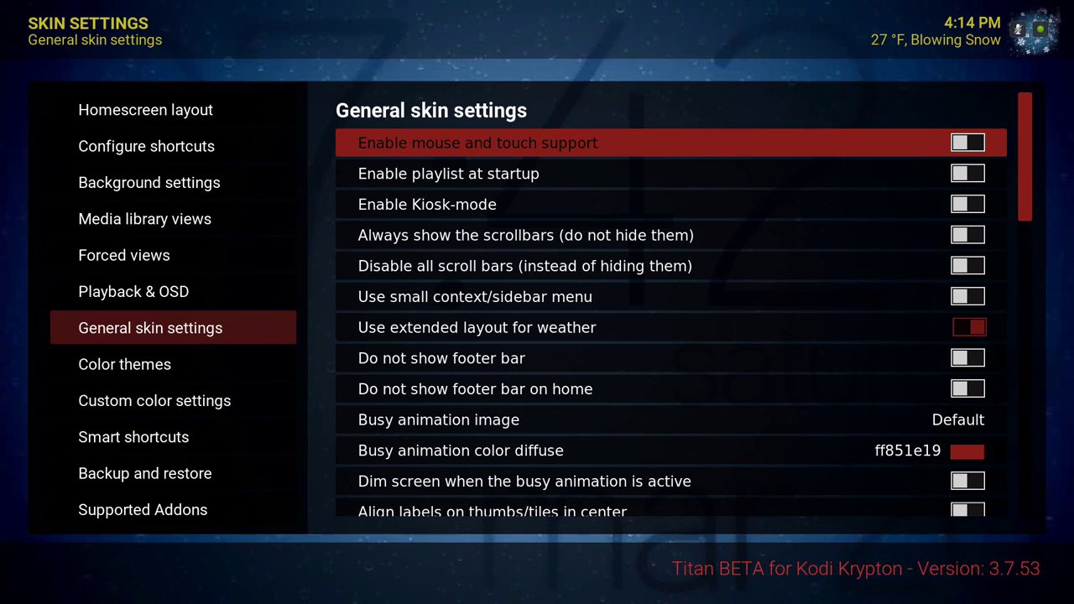
{"action": "key", "text": "Down"}
{"action": "key", "text": "Down"}
{"action": "key", "text": "Down"}
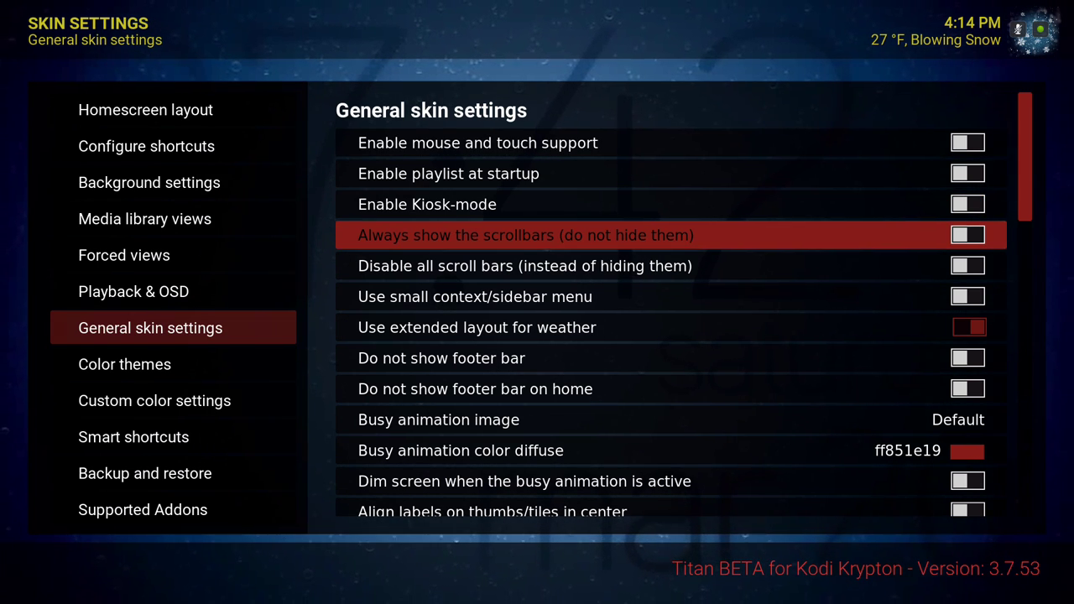
{"action": "key", "text": "Down"}
{"action": "key", "text": "Down"}
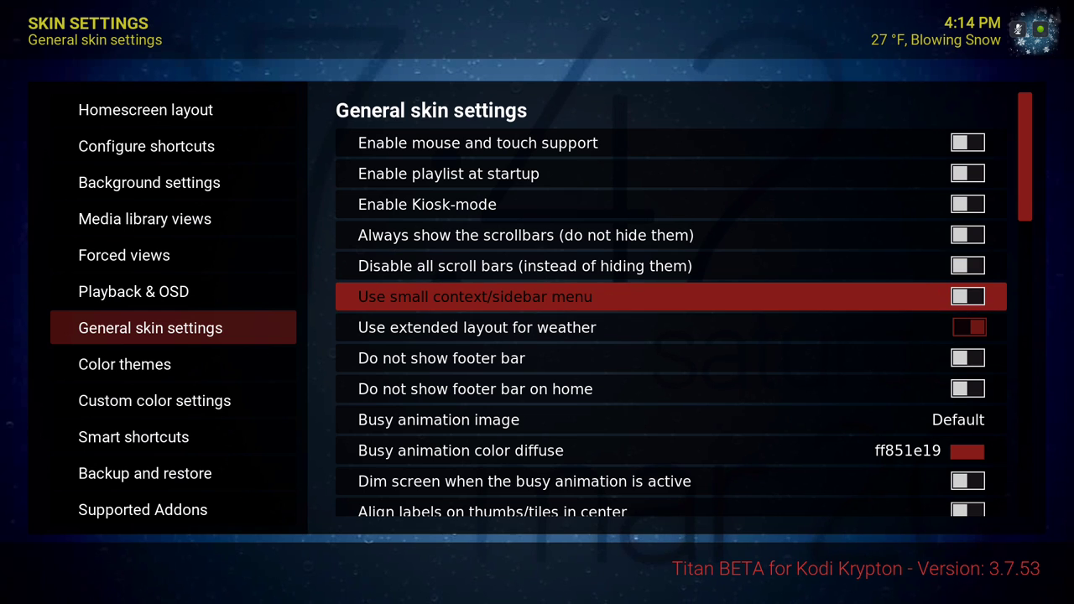
{"action": "key", "text": "Down"}
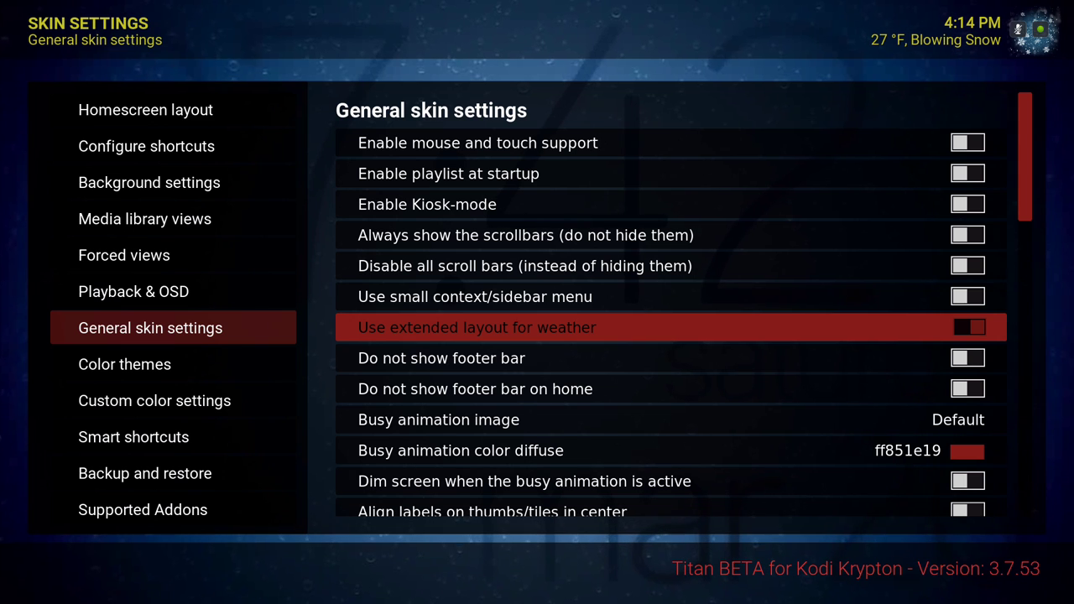
{"action": "key", "text": "Down"}
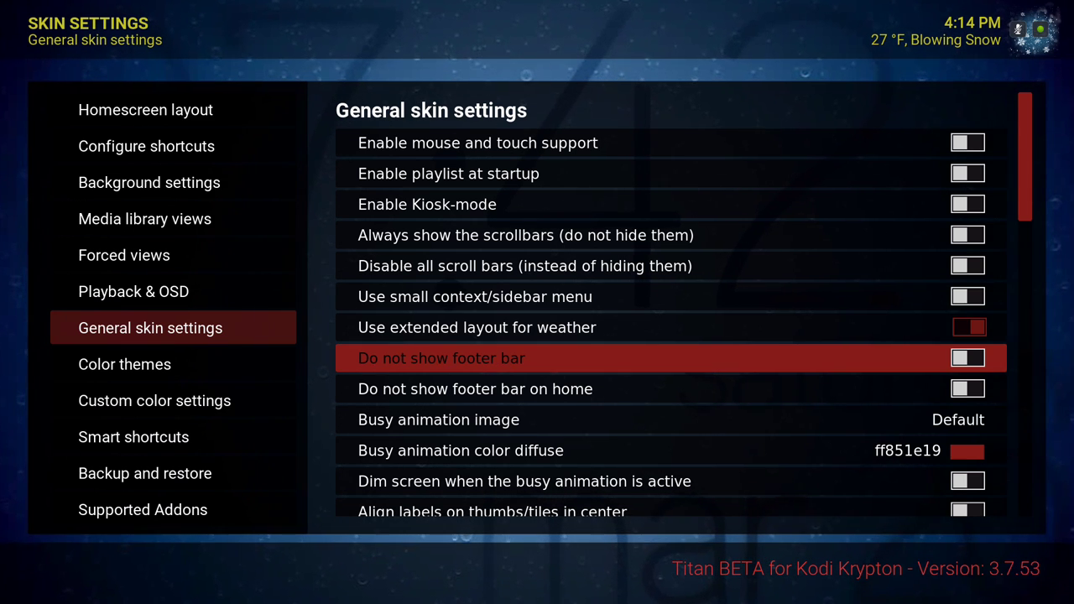
{"action": "key", "text": "Down"}
{"action": "key", "text": "Up"}
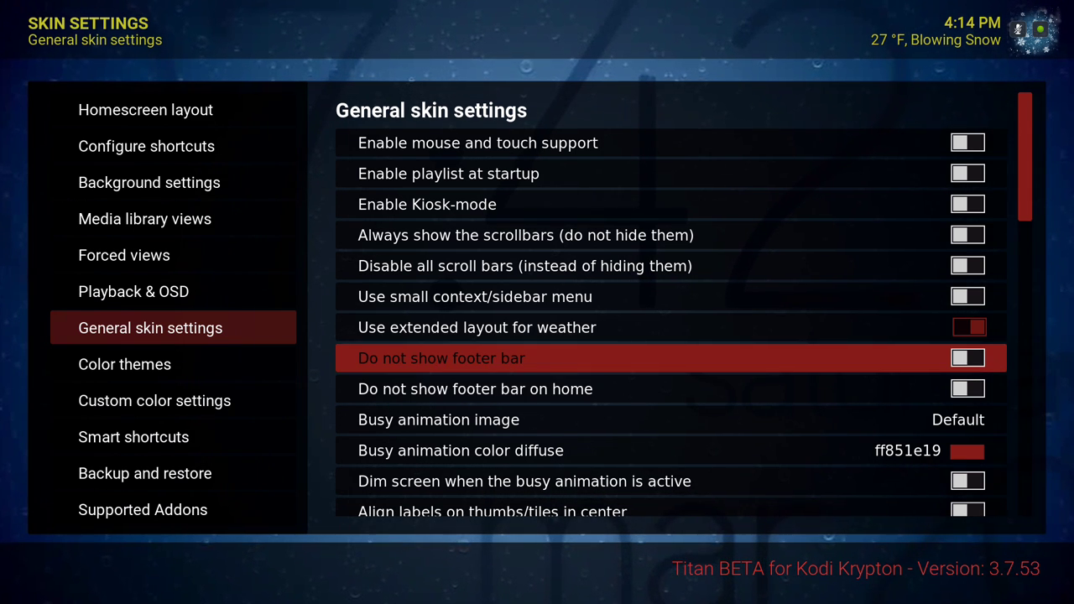
{"action": "key", "text": "Down"}
- Open the Busy animation color diffuse palette, showing ff851e19 at 100% opacity
{"action": "key", "text": "Down"}
{"action": "key", "text": "Down"}
{"action": "key", "text": "Down"}
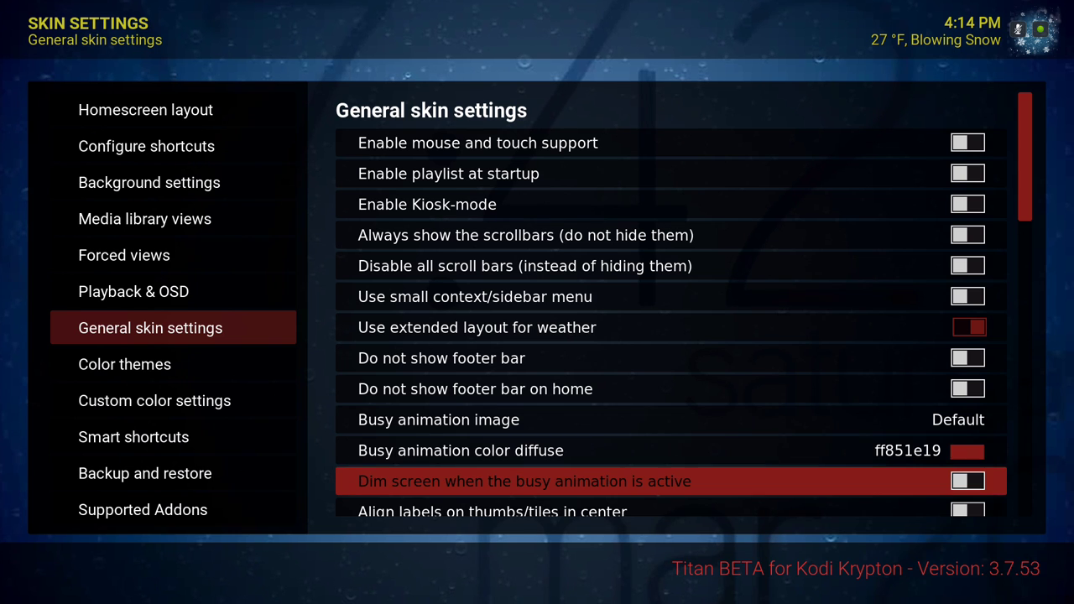
{"action": "key", "text": "Up"}
{"action": "key", "text": "Up"}
{"action": "key", "text": "Down"}
{"action": "key", "text": "Down"}
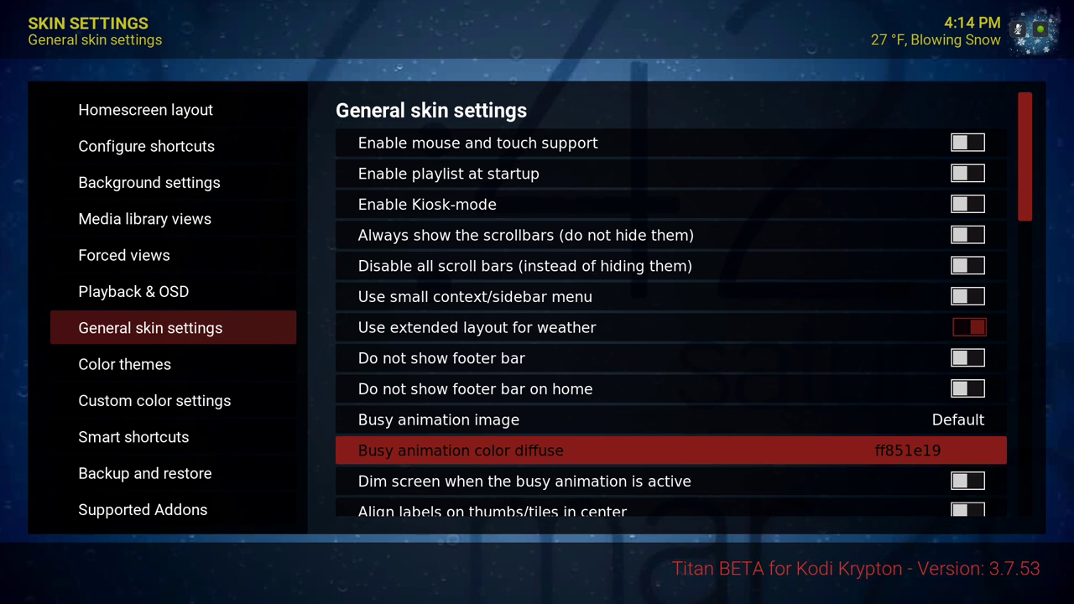
{"action": "key", "text": "Down"}
{"action": "key", "text": "Up"}
{"action": "key", "text": "Up"}
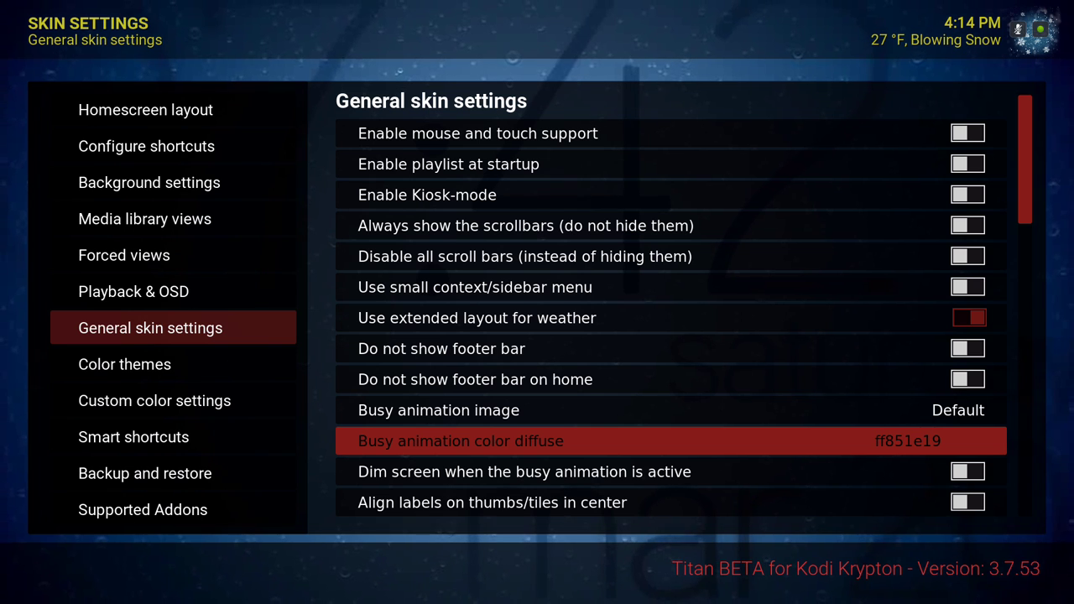
{"action": "key", "text": "Down"}
{"action": "key", "text": "Up"}
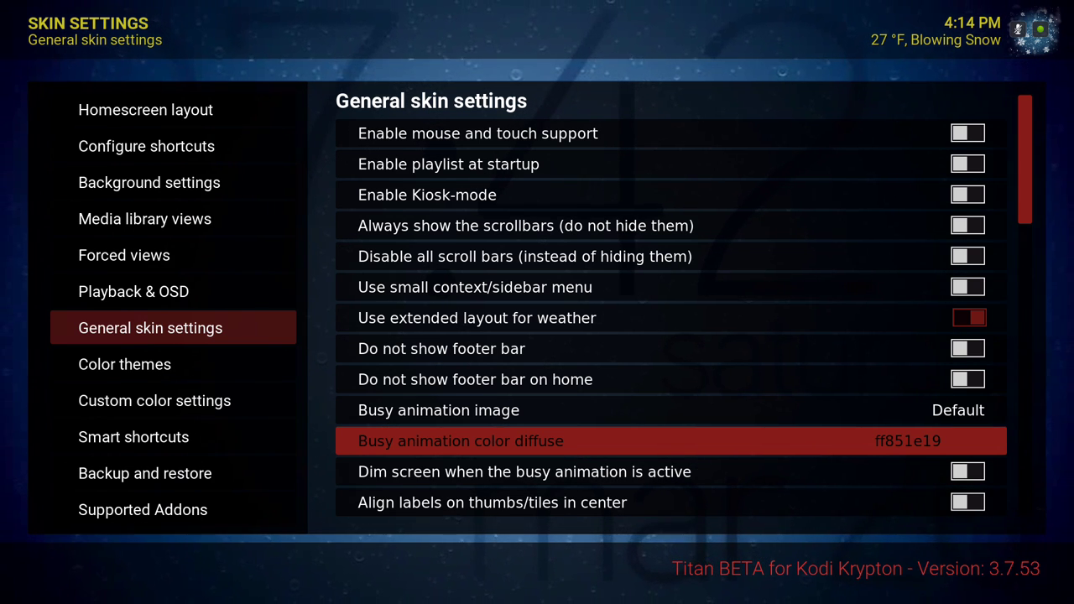
{"action": "key", "text": "Return"}
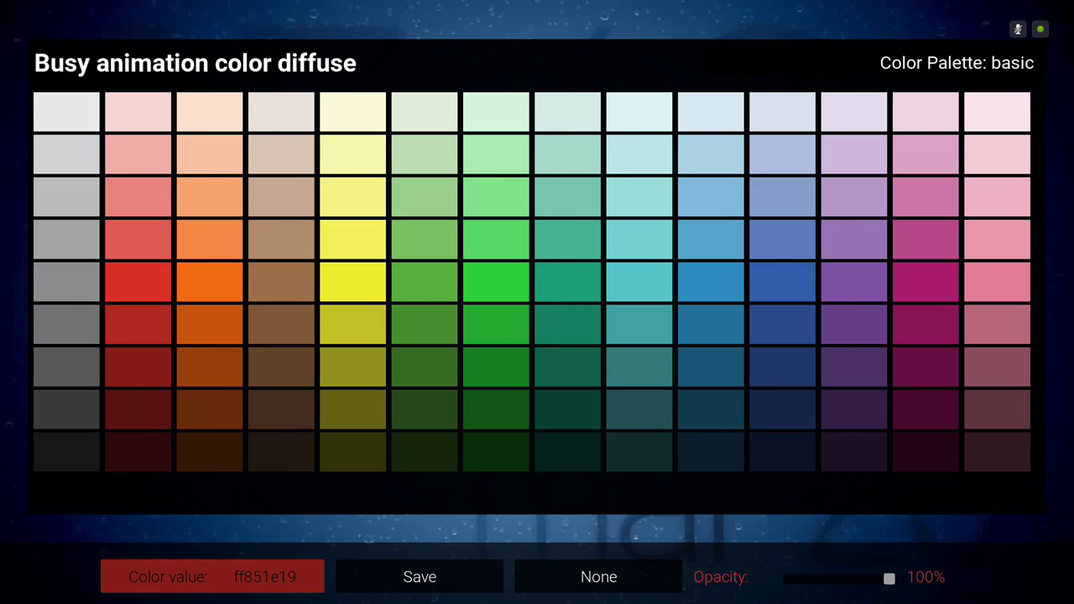
- Browse the red palette swatches, then close the colour picker leaving busy animation colour at ff851e19
{"action": "key", "text": "Up"}
{"action": "key", "text": "Down"}
{"action": "key", "text": "Down"}
{"action": "key", "text": "Down"}
{"action": "key", "text": "Down"}
{"action": "key", "text": "Down"}
{"action": "key", "text": "Down"}
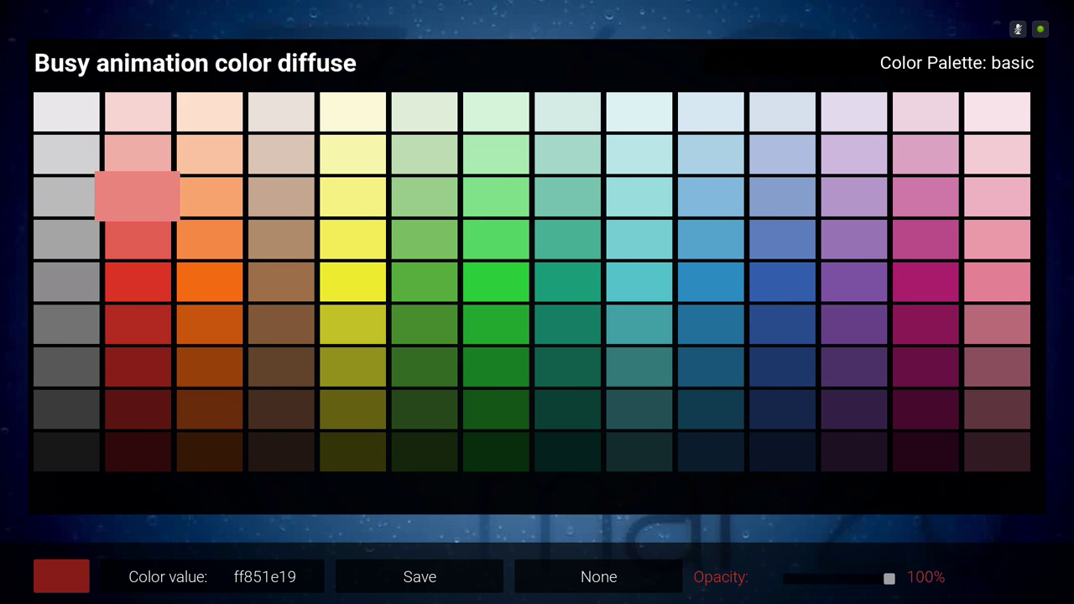
{"action": "key", "text": "Down"}
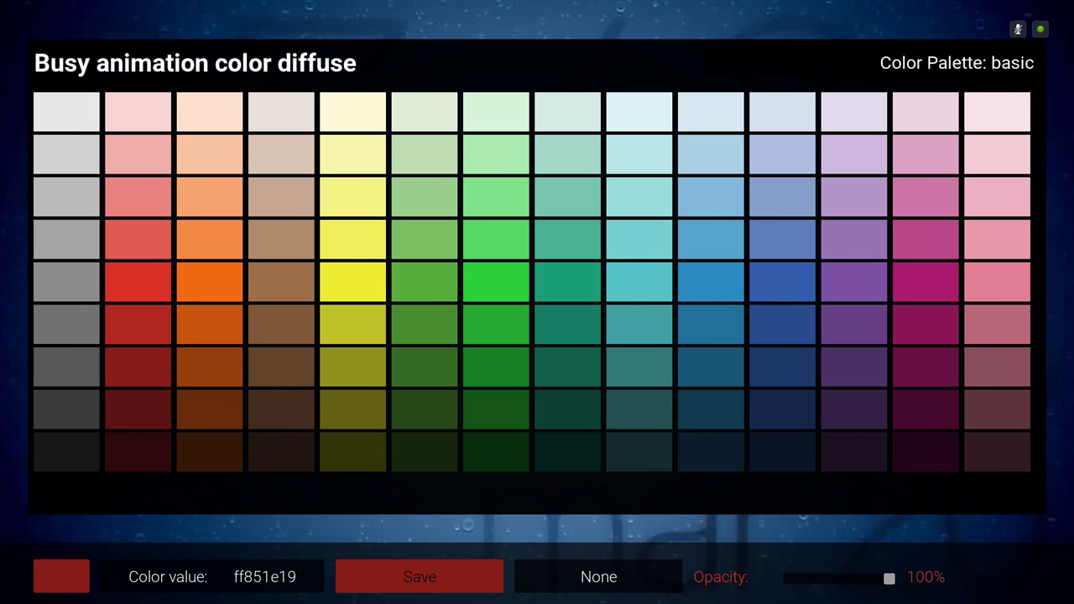
{"action": "key", "text": "Up"}
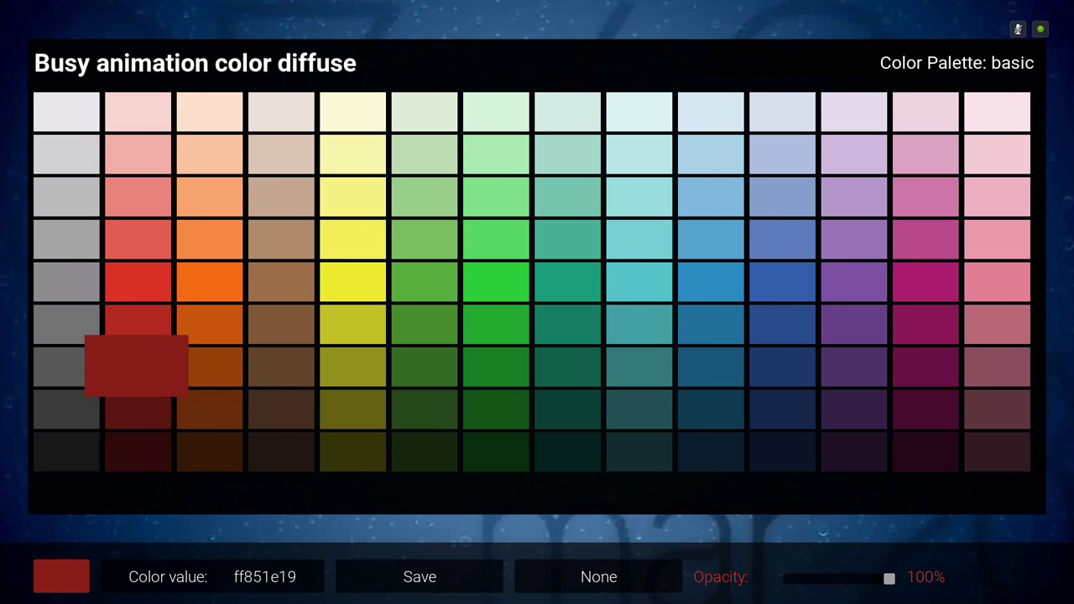
{"action": "key", "text": "Down"}
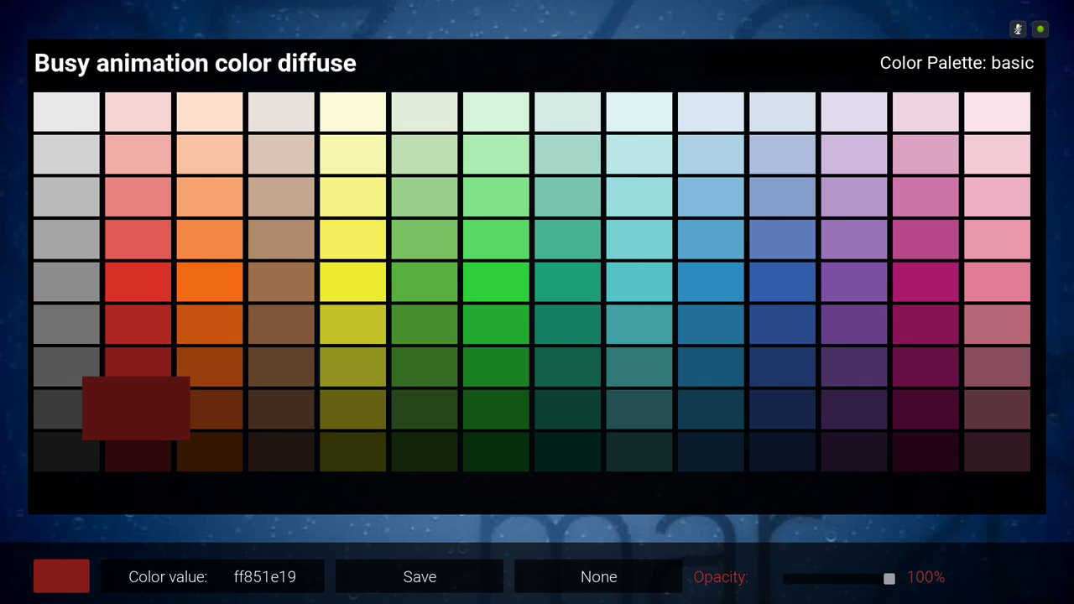
{"action": "key", "text": "Return"}
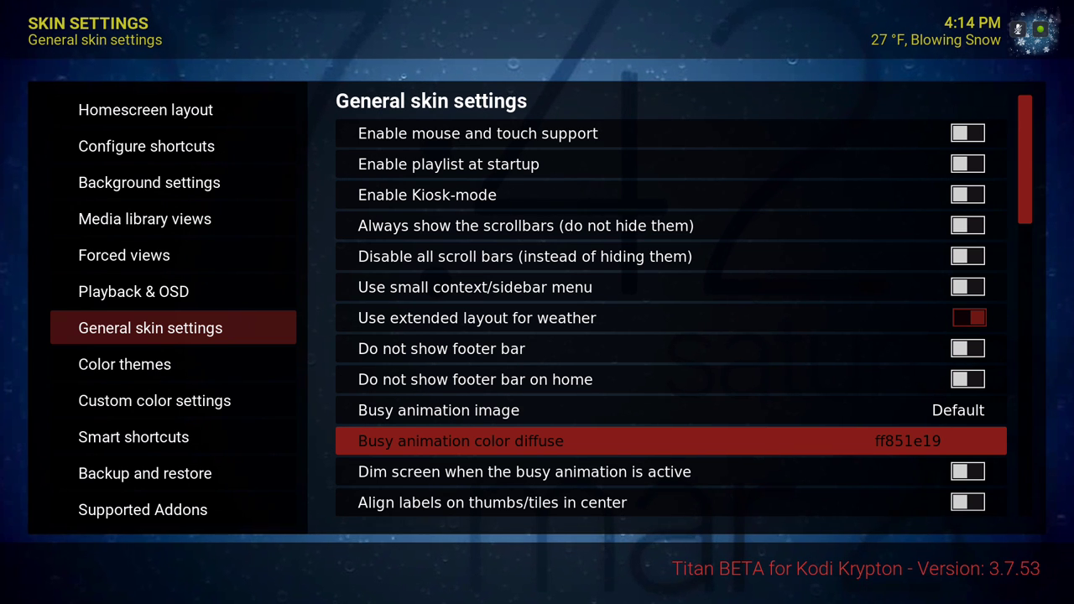
{"action": "key", "text": "Down"}
- Move past label alignment to the header setting for all windows under Settings for header
{"action": "key", "text": "Down"}
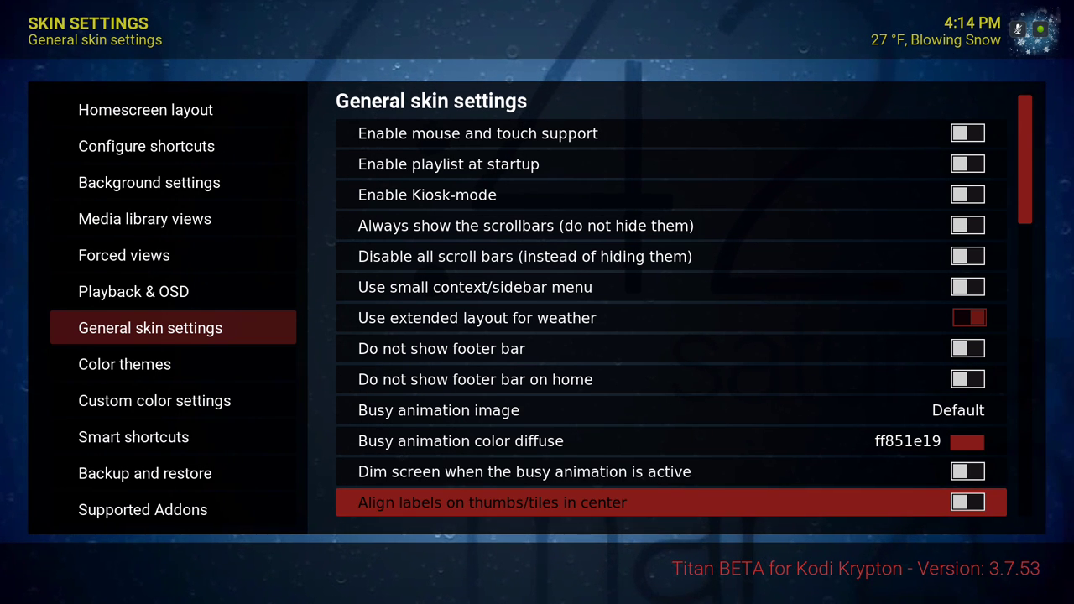
{"action": "key", "text": "Down"}
{"action": "key", "text": "Down"}
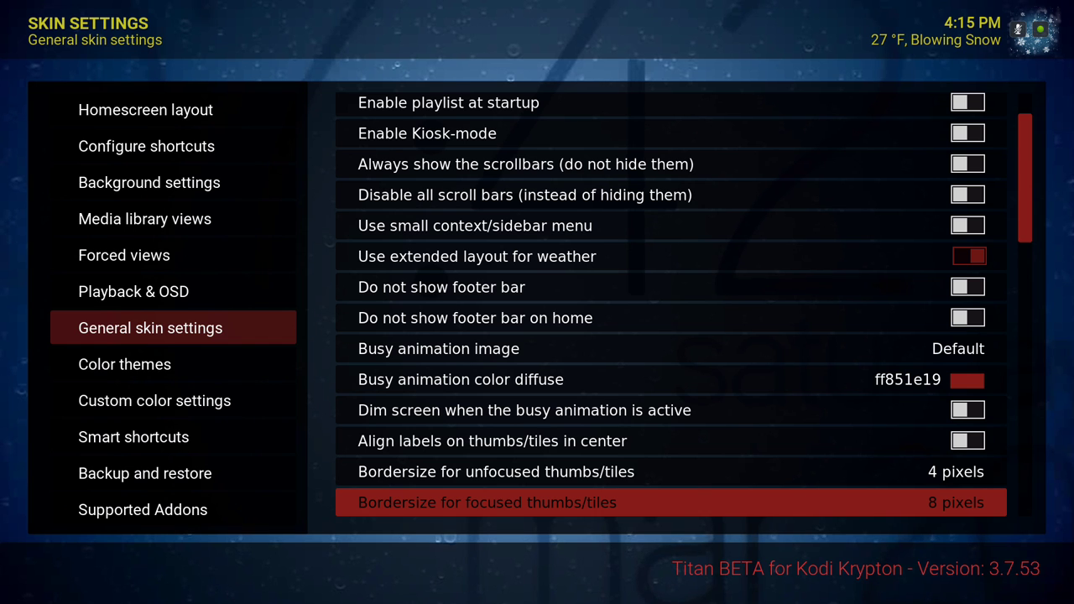
{"action": "key", "text": "Down"}
{"action": "key", "text": "Down"}
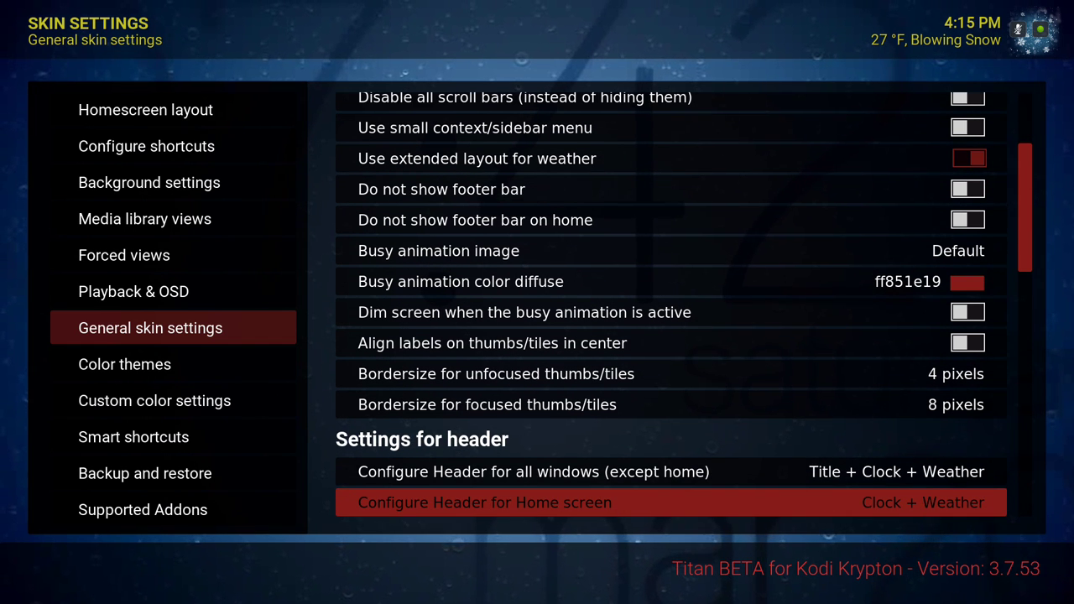
{"action": "key", "text": "Down"}
{"action": "key", "text": "Down"}
{"action": "key", "text": "Up"}
{"action": "key", "text": "Up"}
{"action": "key", "text": "Up"}
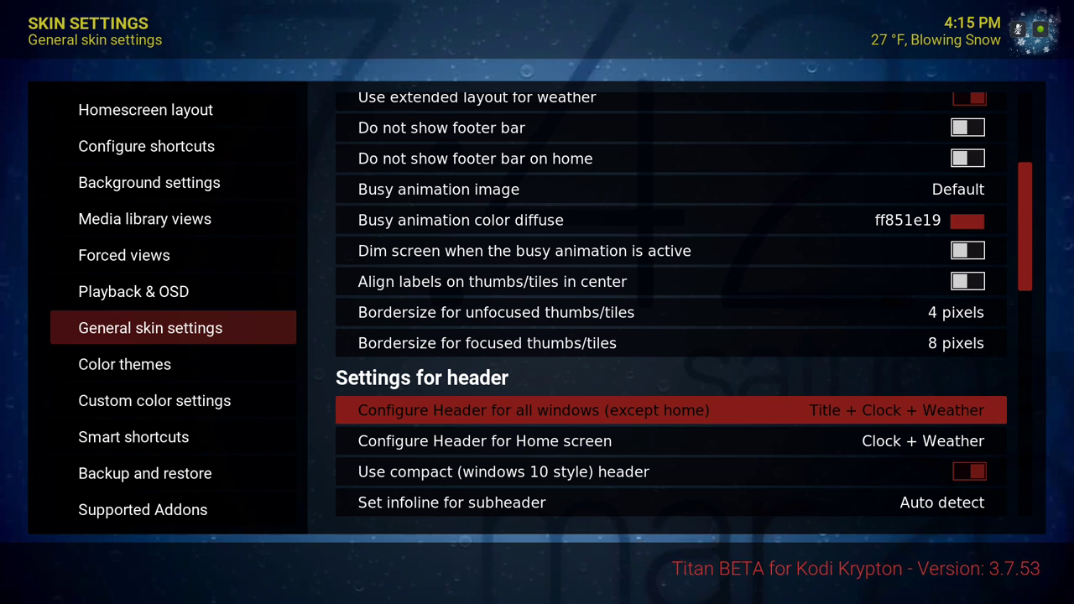